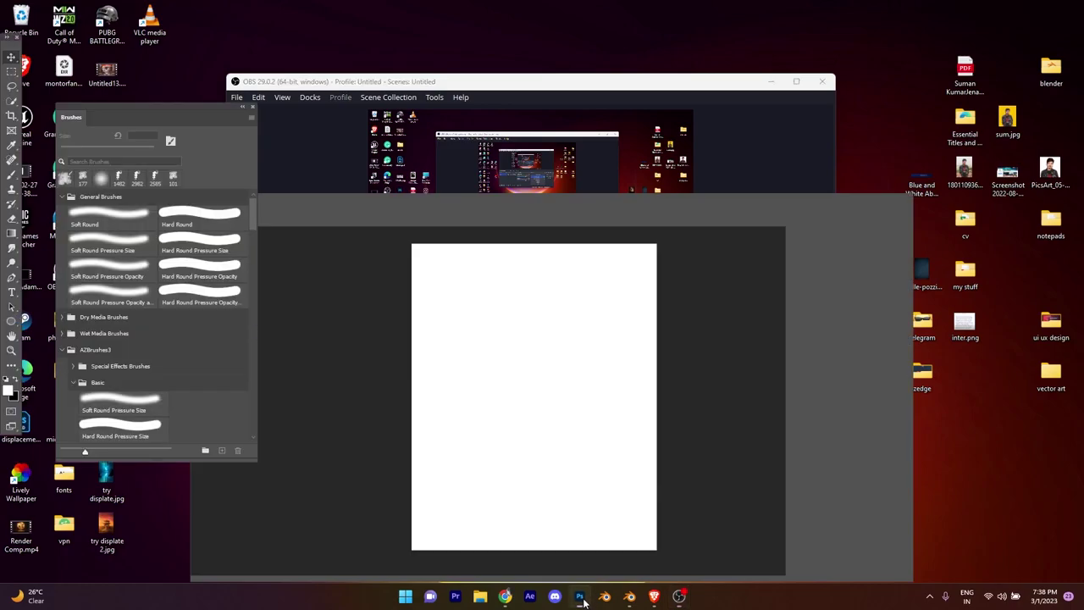
- Place the premade_scene staircase image from the Desktop 'yt 2' folder as an embedded layer
click(25, 6)
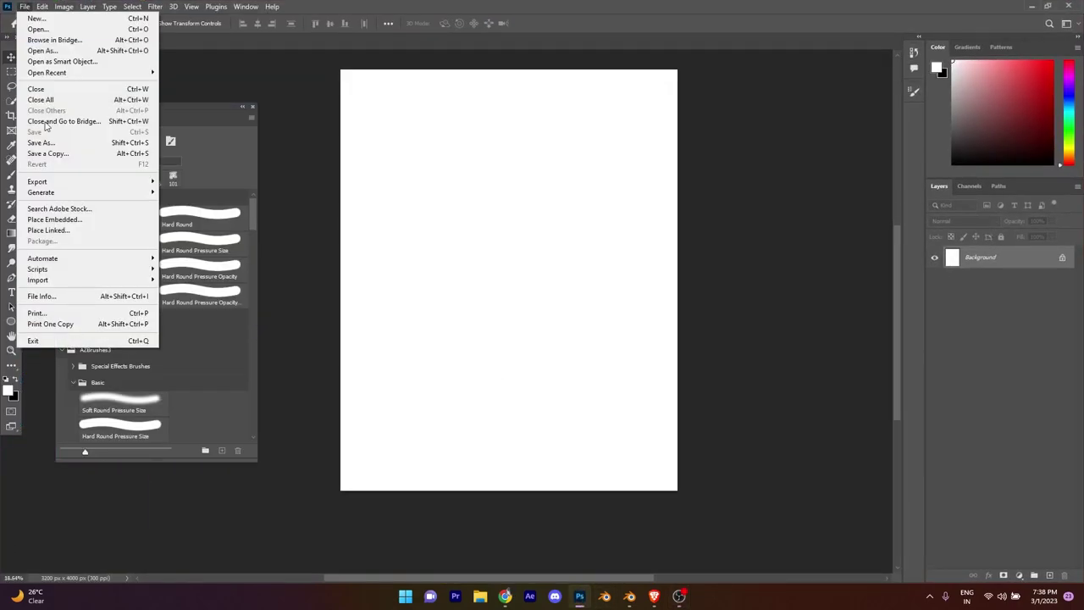
scroll(392, 296, down, 1)
scroll(392, 296, up, 1)
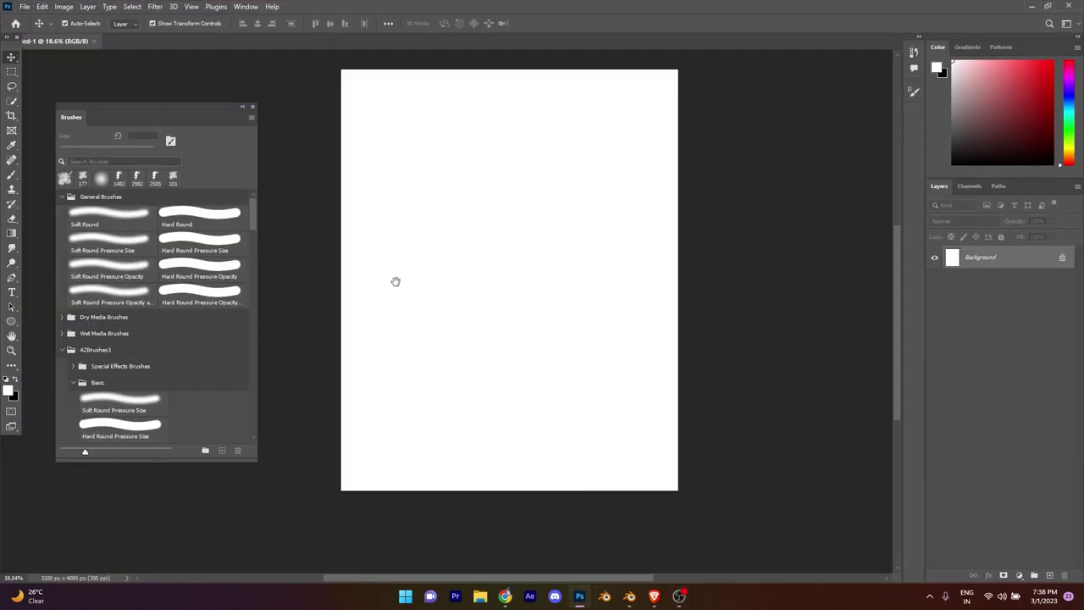
scroll(395, 283, up, 1)
click(25, 6)
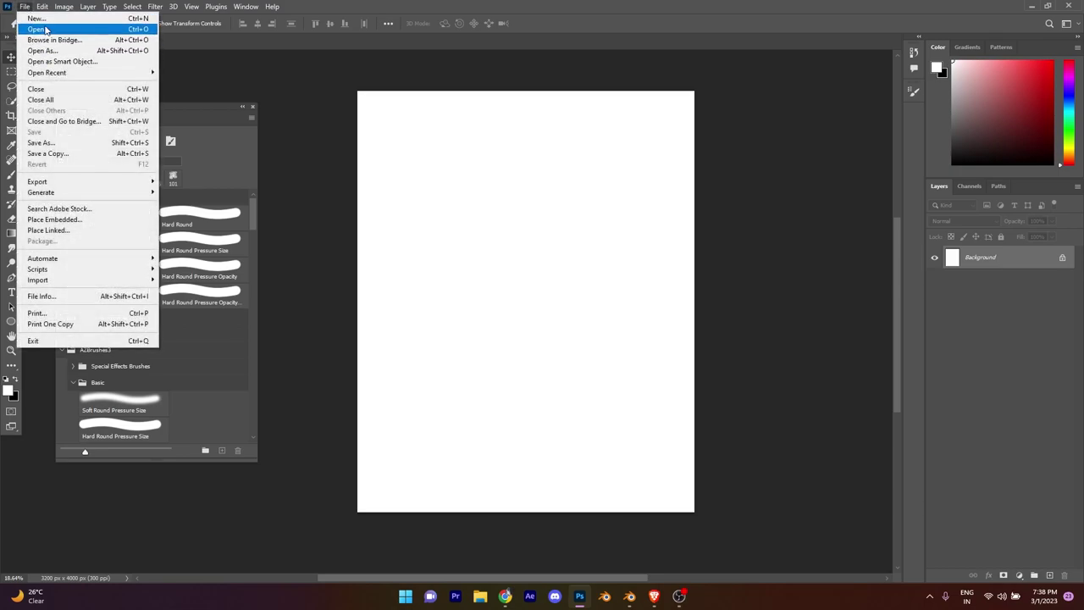
click(54, 219)
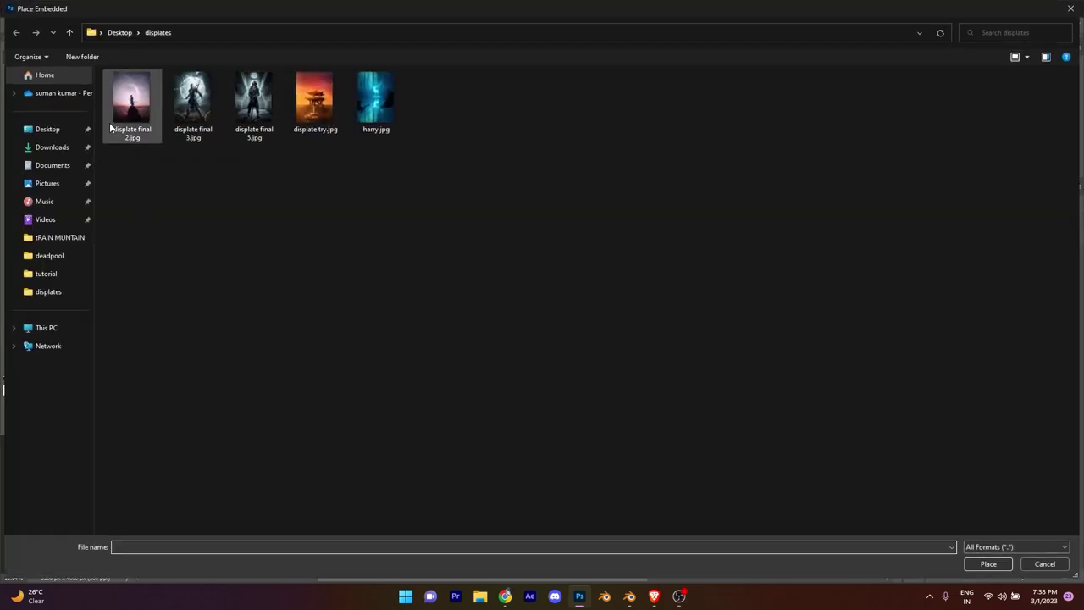
click(47, 130)
double_click(676, 201)
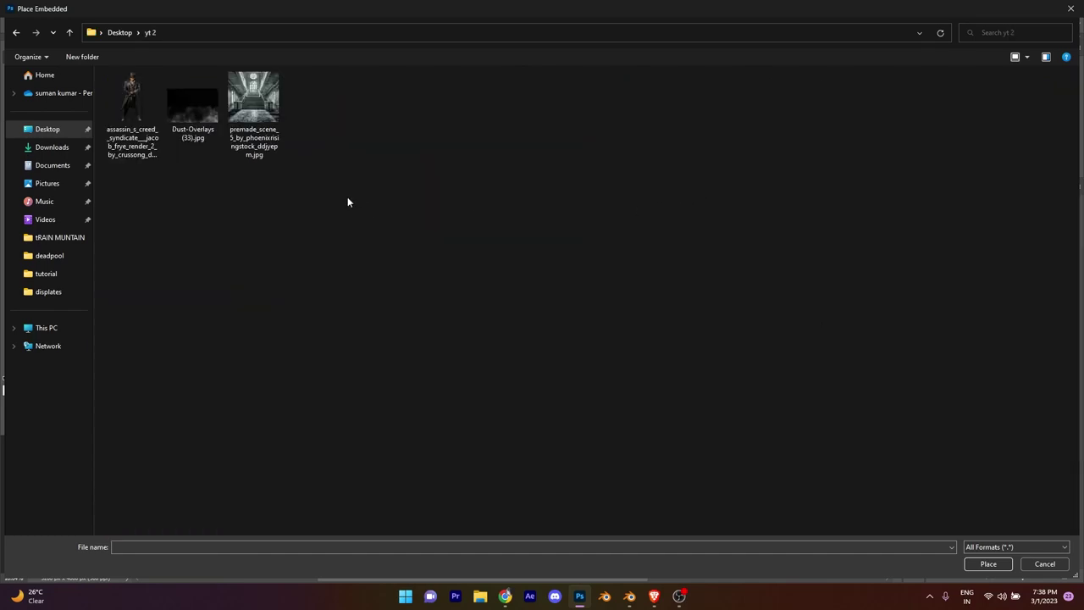
click(146, 119)
click(249, 115)
click(988, 564)
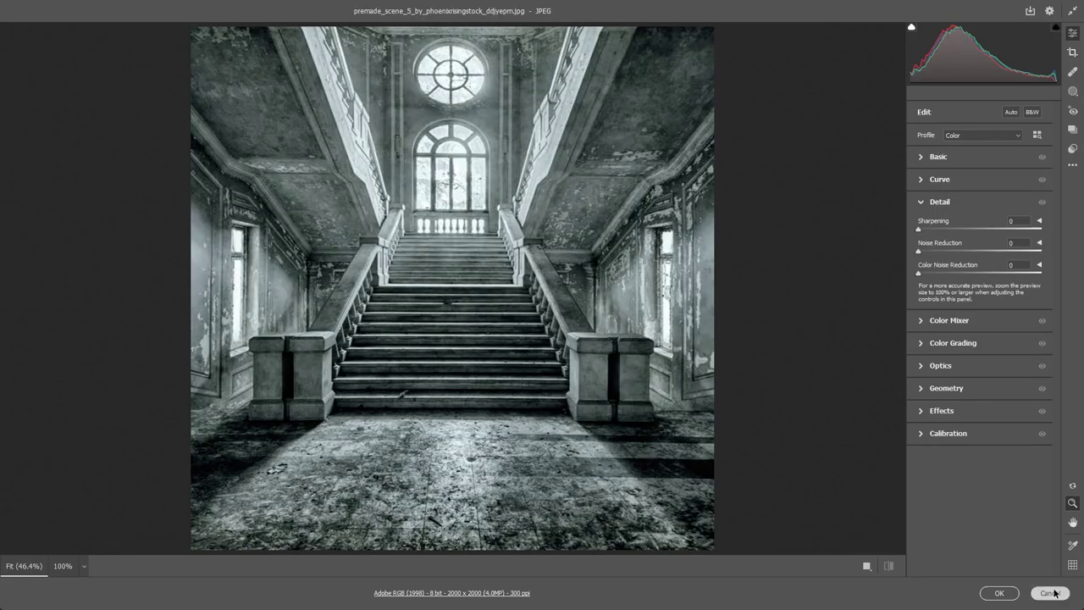
key(Return)
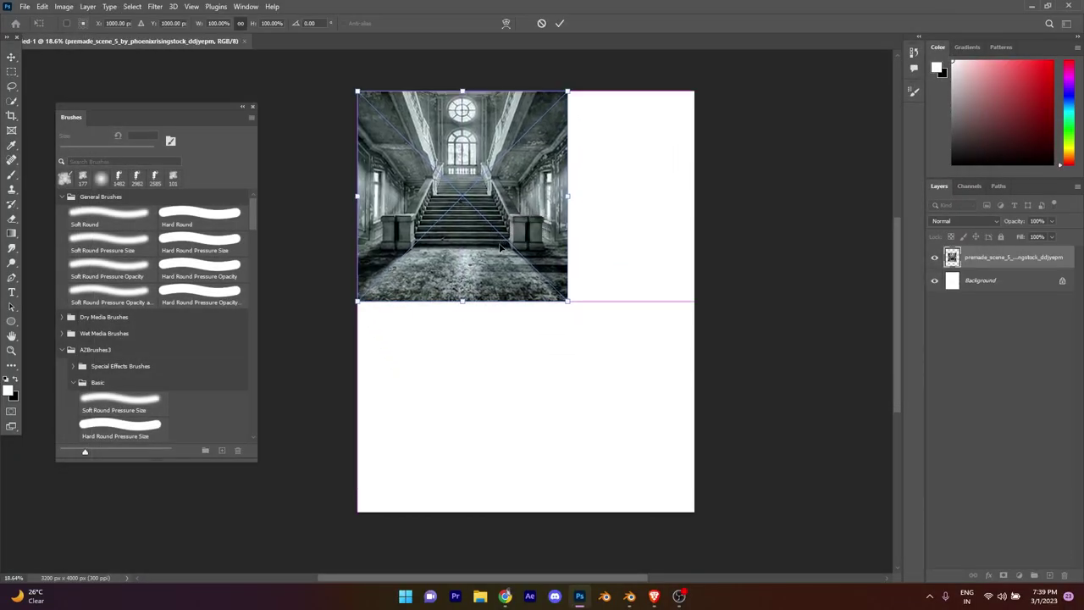
- Scale the staircase photo to 200% to fill the canvas, then group it as bg
drag(569, 301, 677, 454)
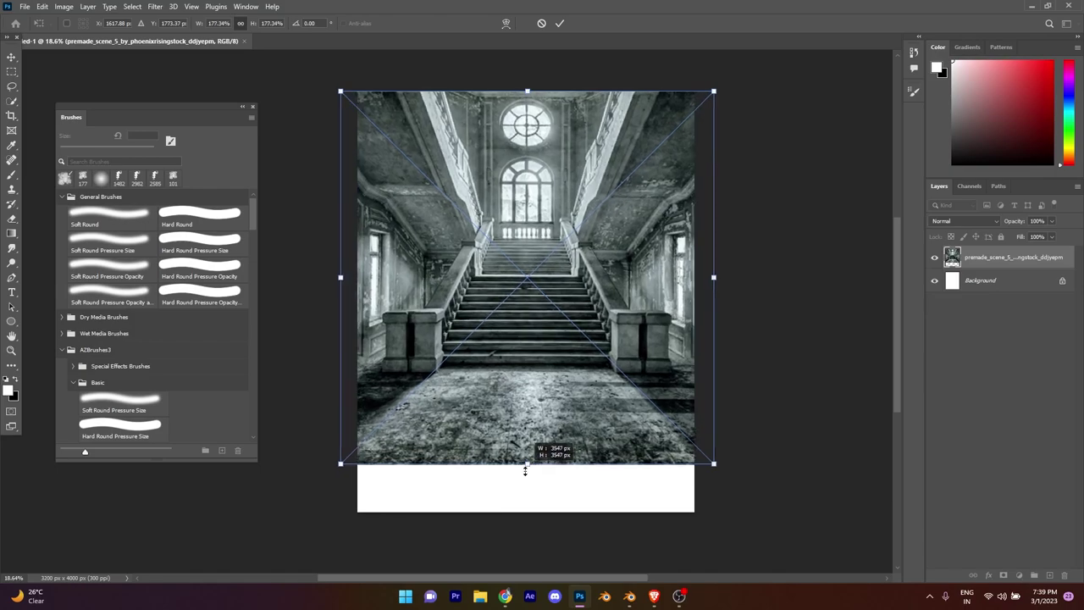
mouse_move(529, 443)
mouse_down()
mouse_move(526, 504)
mouse_move(545, 467)
mouse_up()
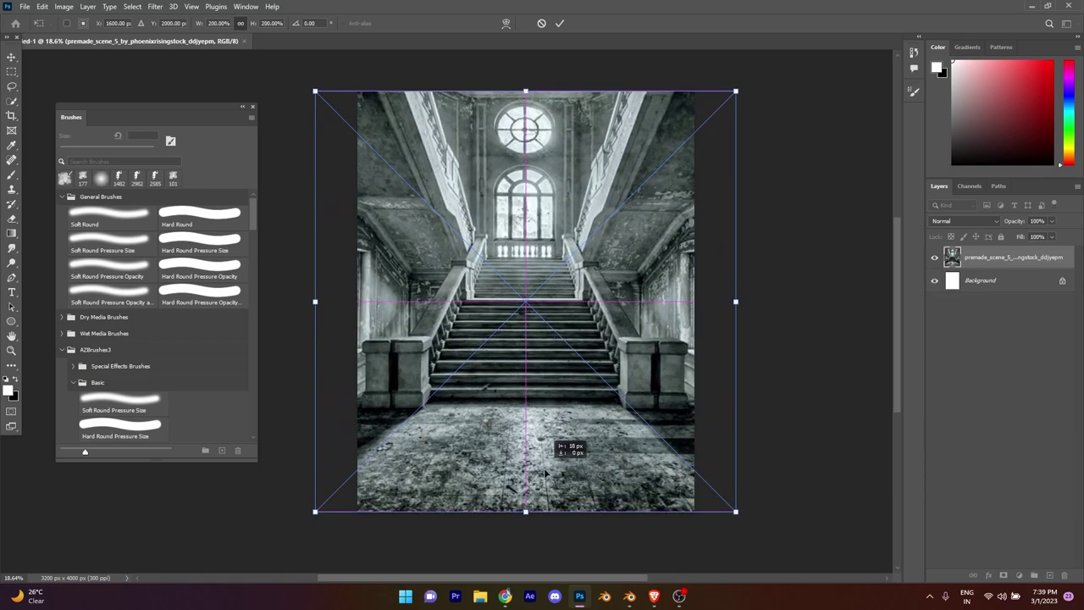
click(559, 23)
scroll(600, 350, down, 4)
scroll(600, 351, up, 2)
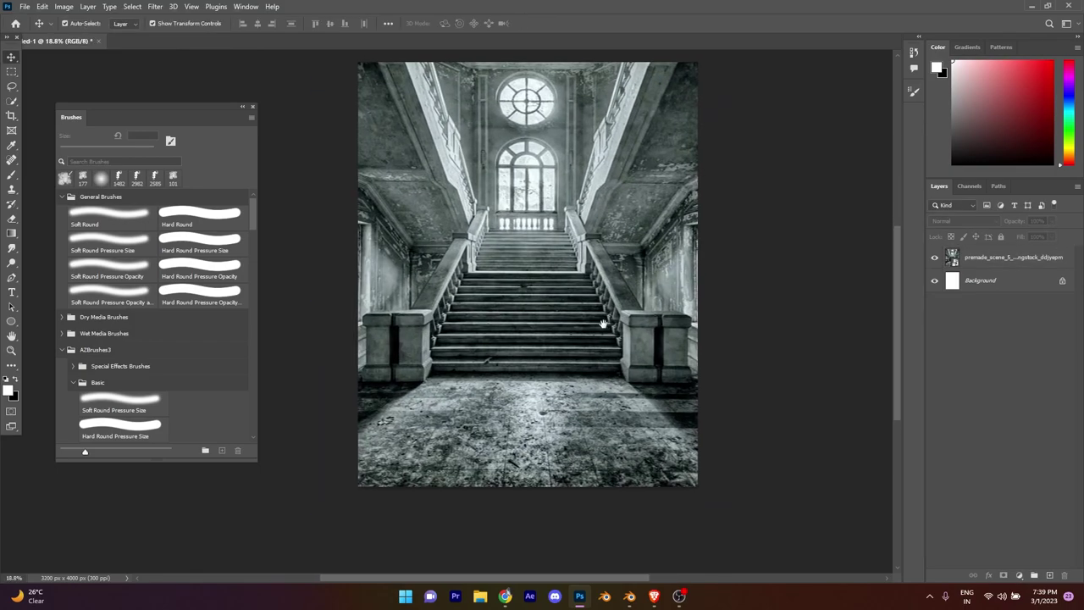
scroll(604, 319, up, 2)
click(1035, 576)
text(bg)
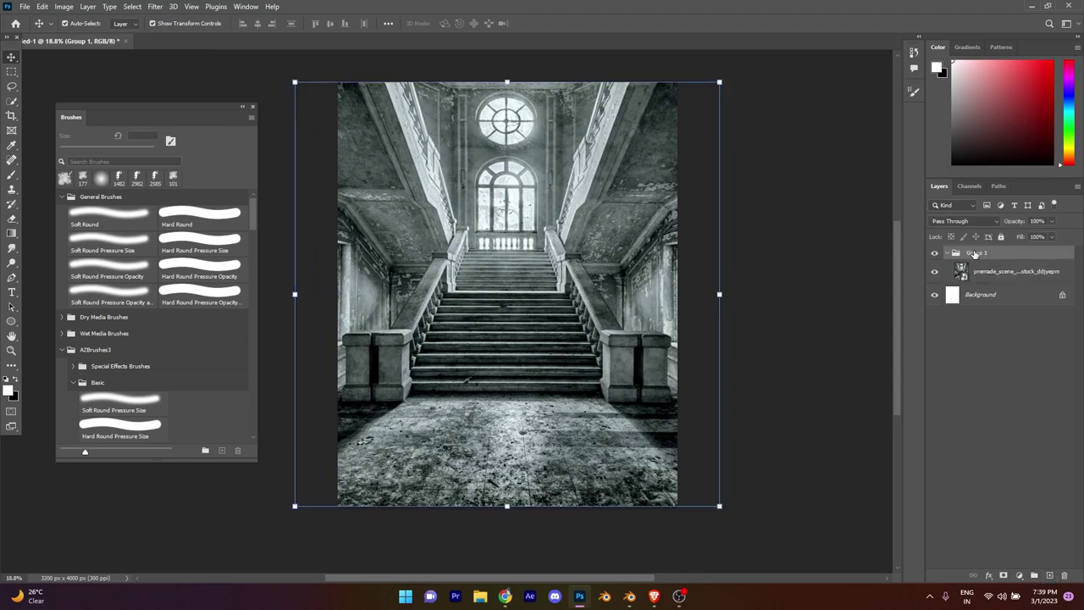
- Place the top-hat character render at about 60% size, standing on the stairs
click(23, 7)
click(85, 220)
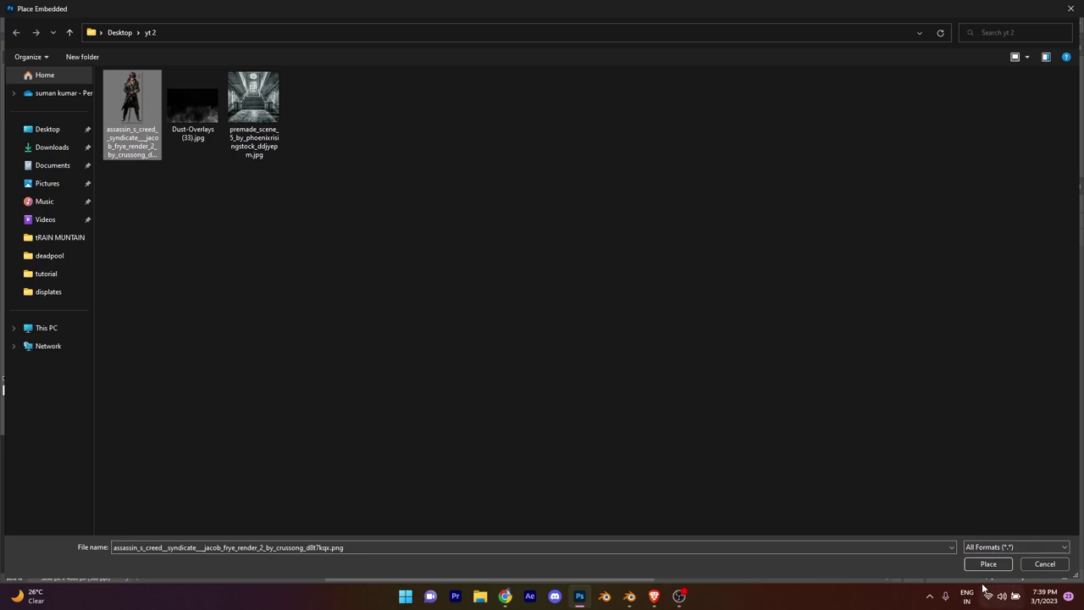
click(987, 563)
drag(595, 506, 525, 337)
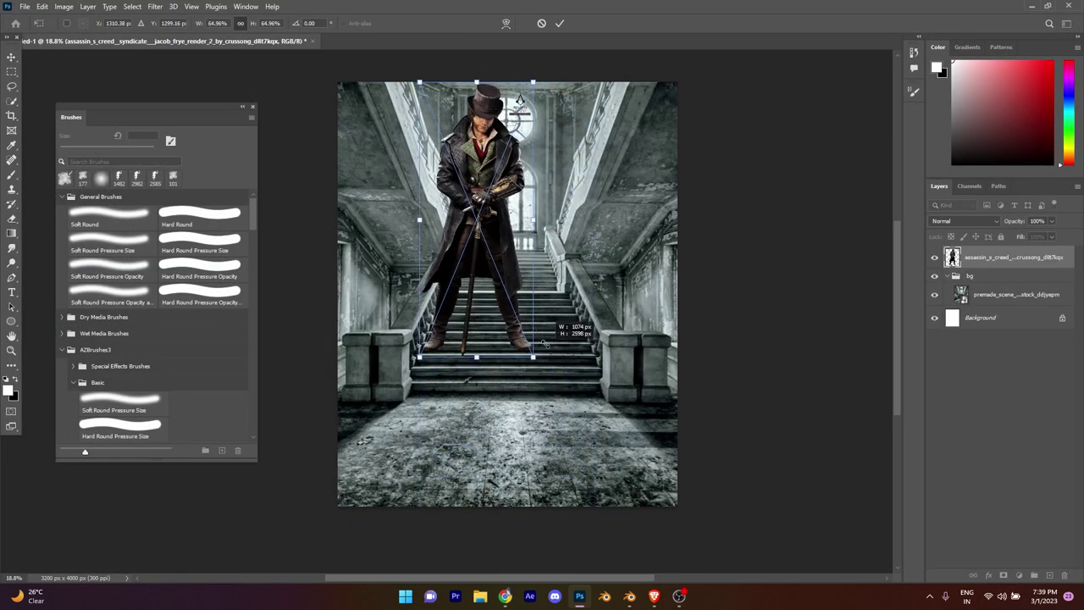
mouse_move(507, 87)
mouse_down()
mouse_move(542, 199)
mouse_move(554, 163)
mouse_move(555, 186)
mouse_move(566, 164)
mouse_up()
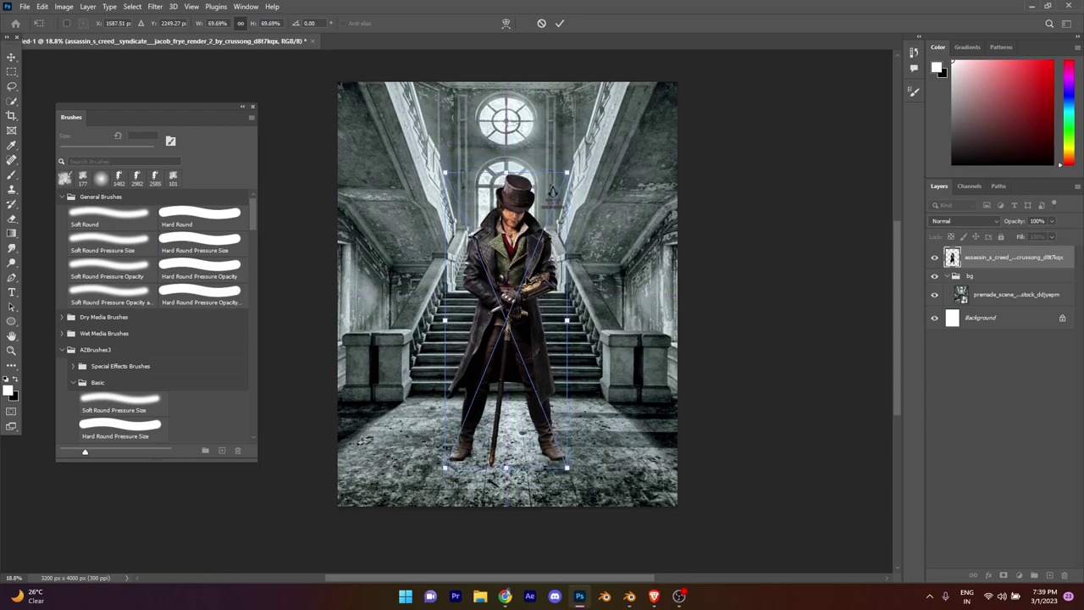
drag(543, 246, 545, 252)
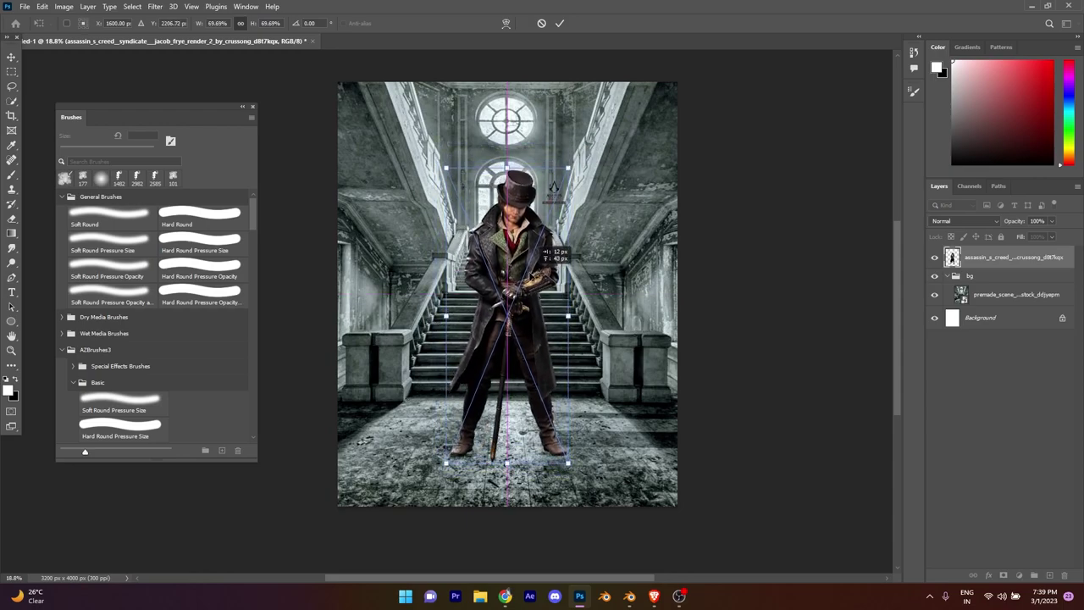
click(559, 22)
key(ctrl+0)
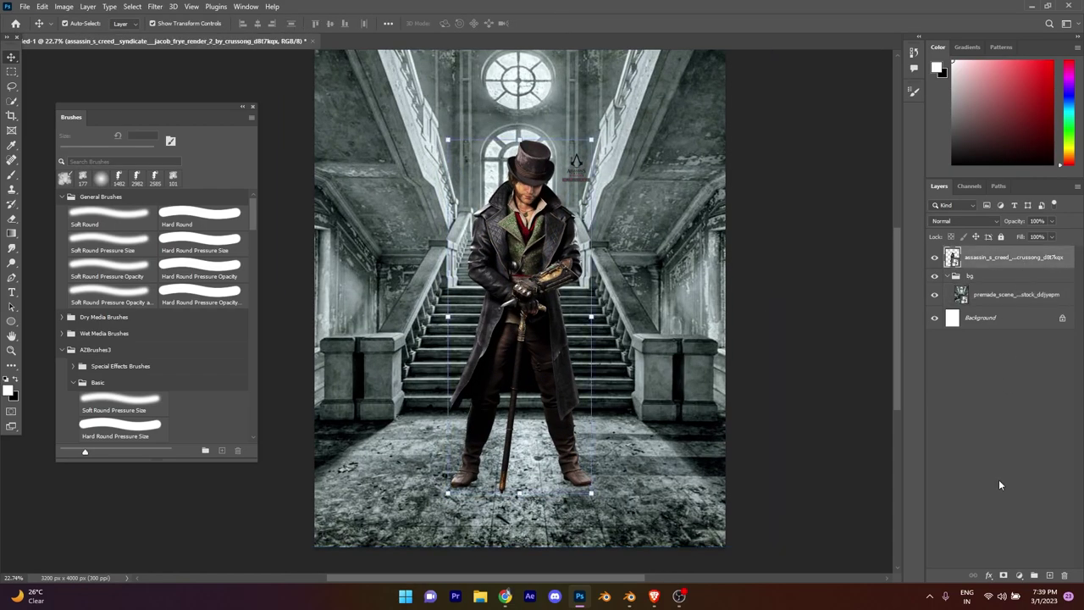
- Mask out the Assassin's Creed logo beside the hat with a hard round brush at 100% flow
click(1003, 576)
click(195, 219)
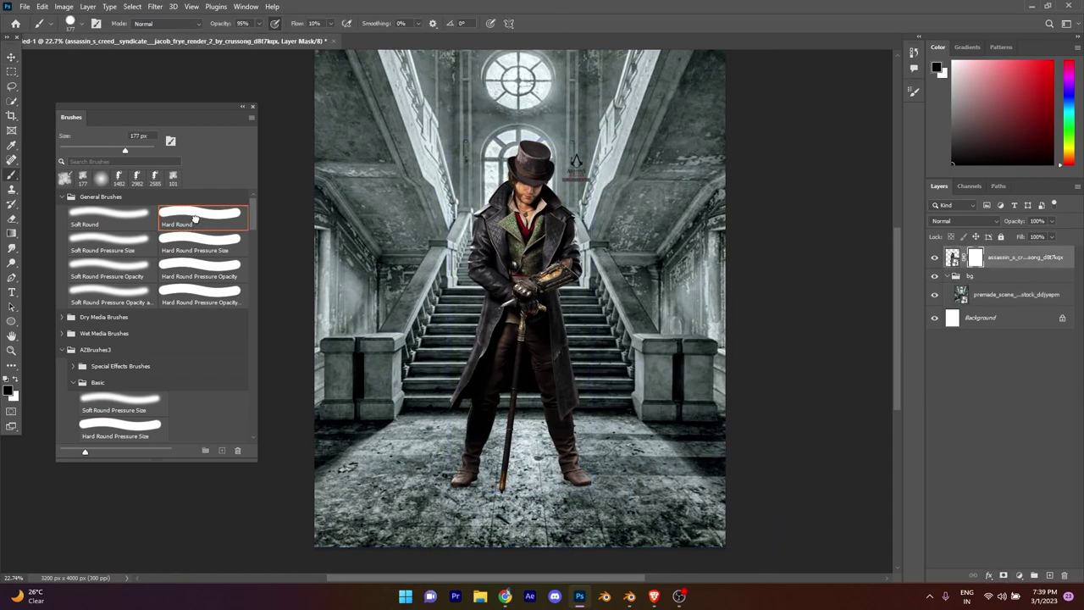
key(ctrl+plus)
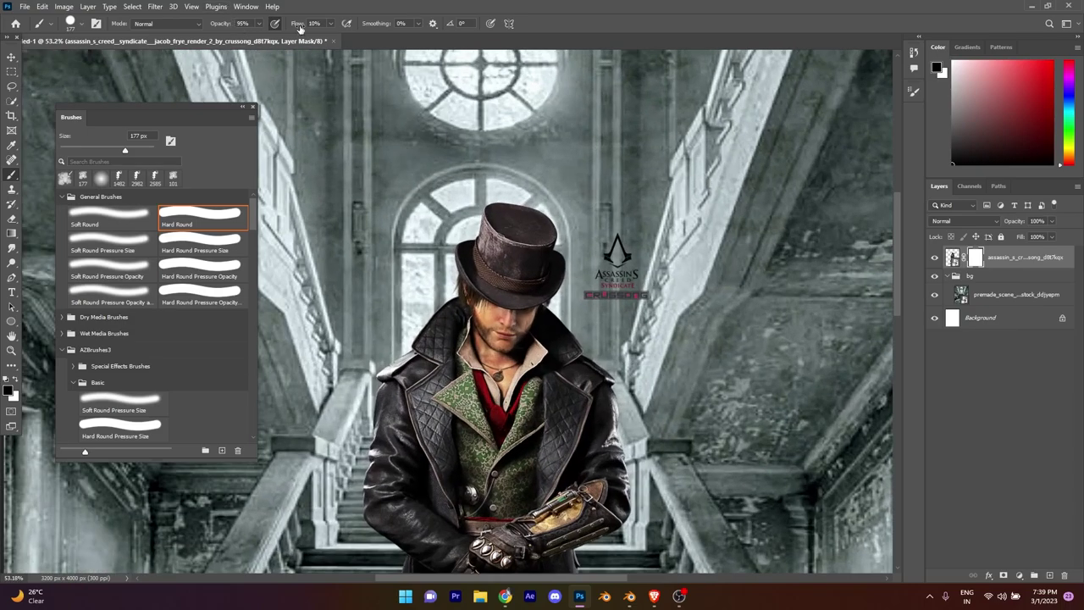
drag(299, 23, 372, 23)
drag(593, 246, 614, 277)
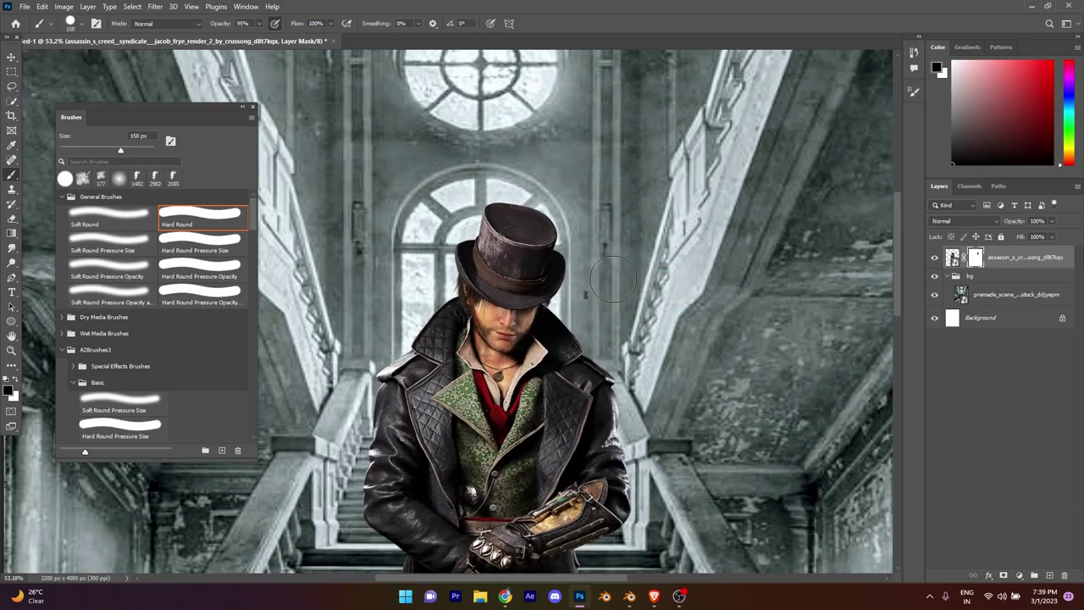
key(ctrl+minus)
key(ctrl+minus)
key(ctrl+minus)
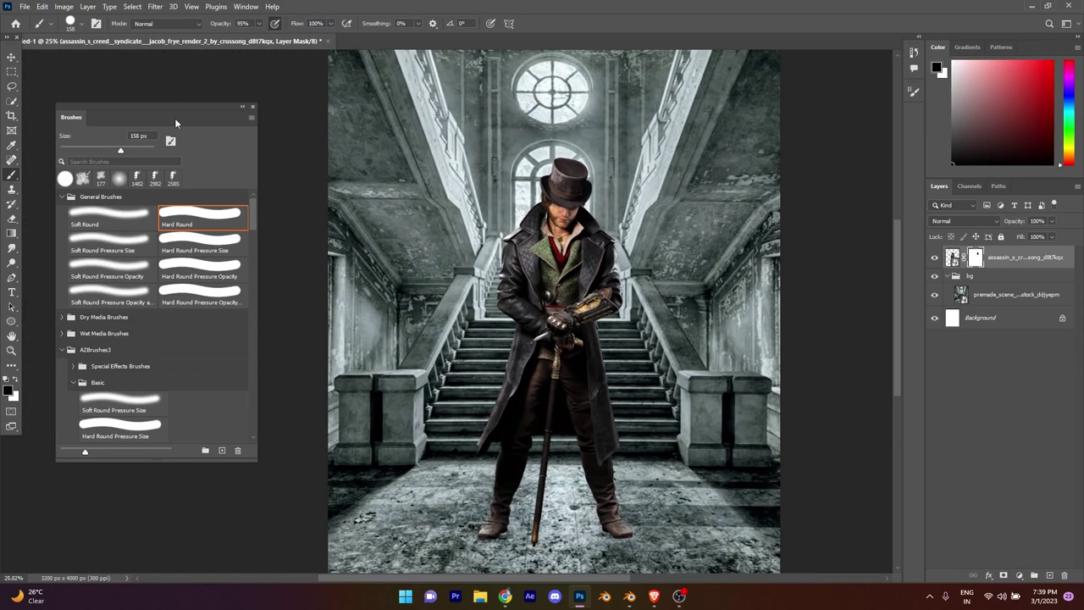
- Fit the canvas in view and hide the character layer
click(12, 60)
key(ctrl+minus)
key(ctrl+0)
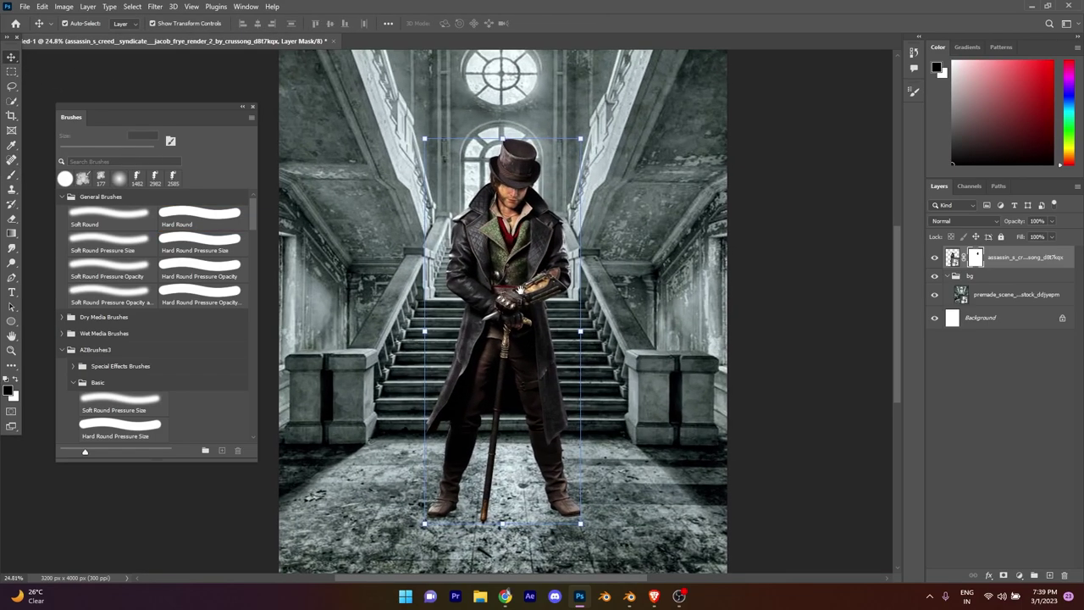
click(936, 257)
key(ctrl+minus)
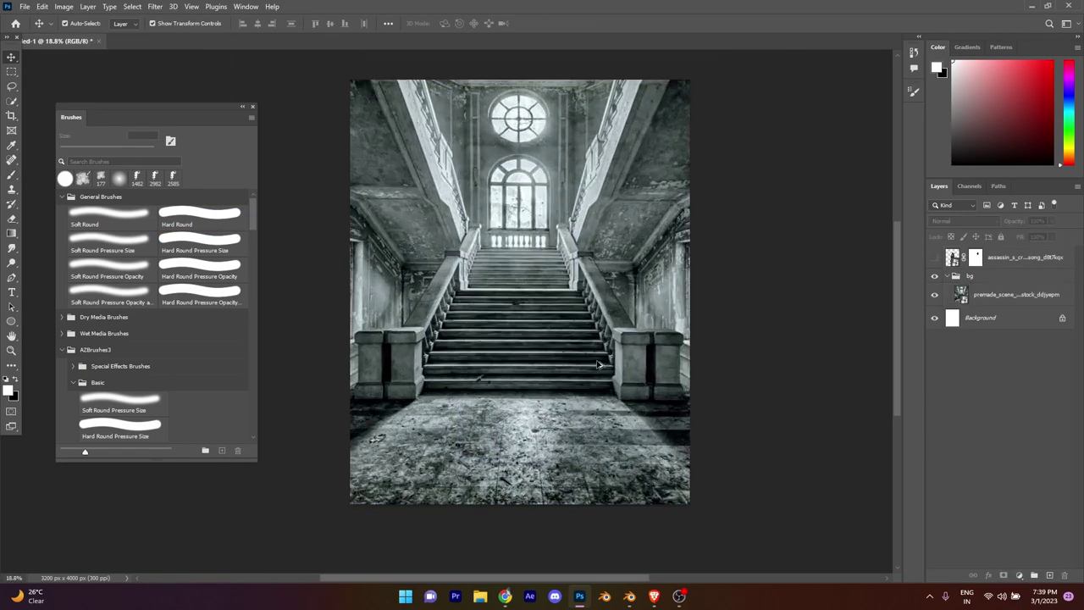
- Add a Levels adjustment to the staircase with output white 83, then set a 1286 px Soft Round brush
click(997, 297)
click(1019, 575)
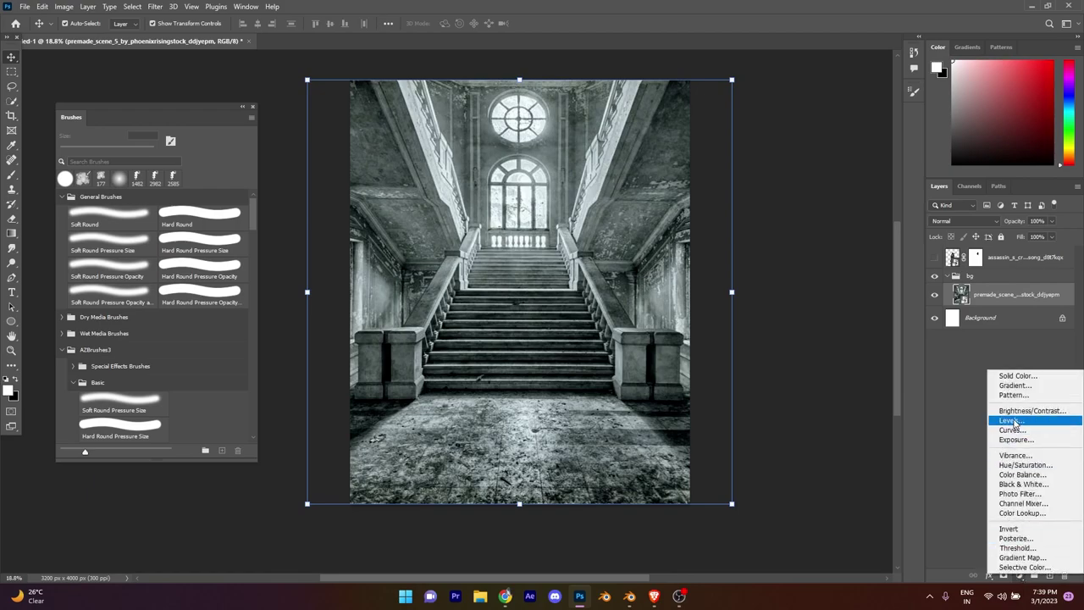
click(1012, 425)
drag(859, 304, 778, 304)
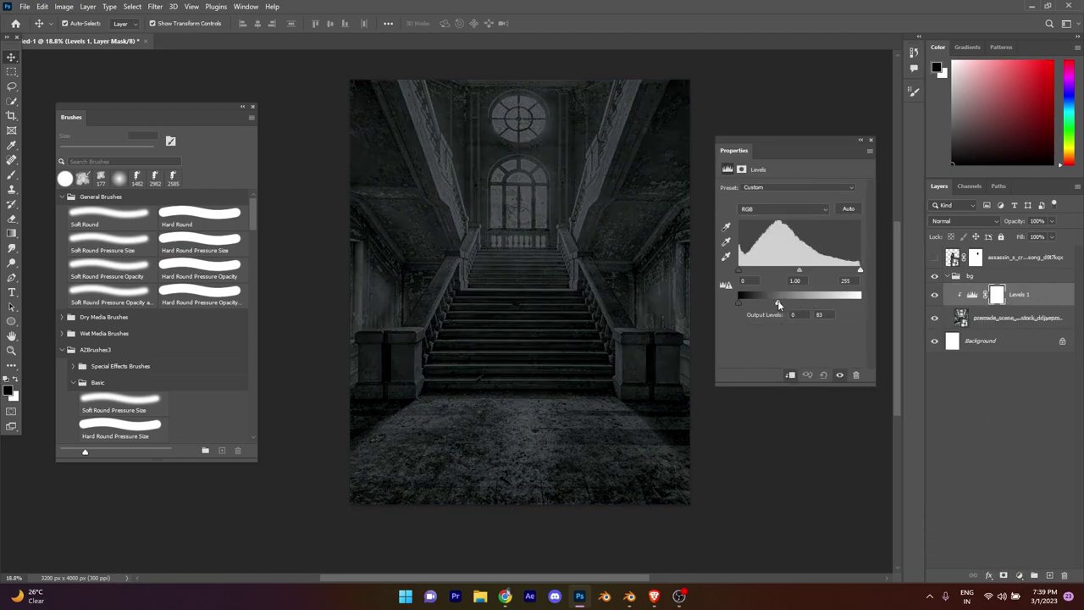
click(871, 141)
click(104, 218)
drag(448, 225, 511, 226)
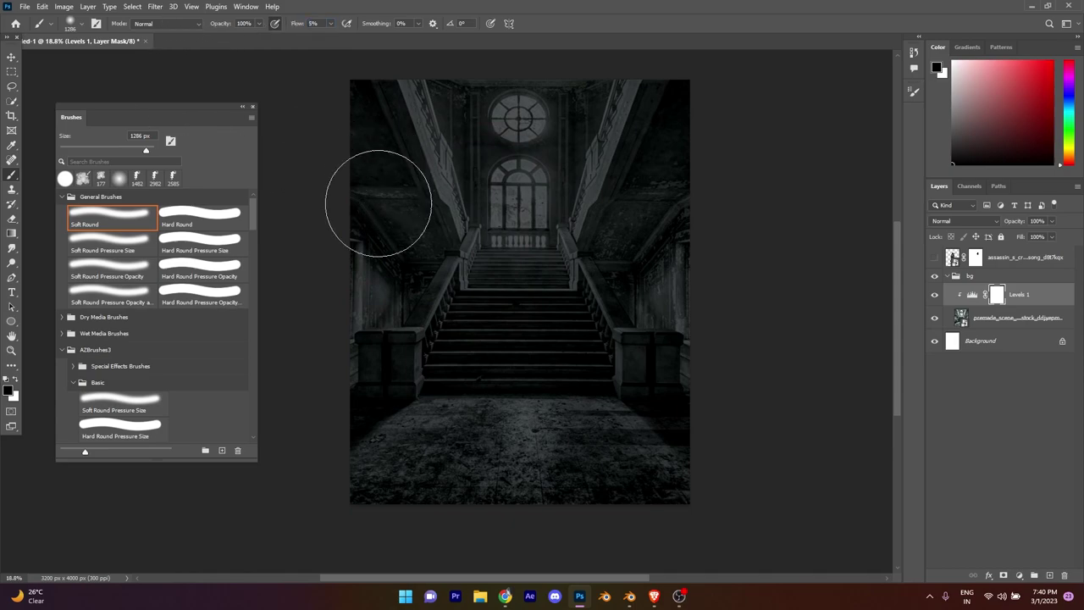
- Paint the Levels 1 mask to re-brighten the windows, central stairs, lower walls and floor
drag(515, 125, 582, 190)
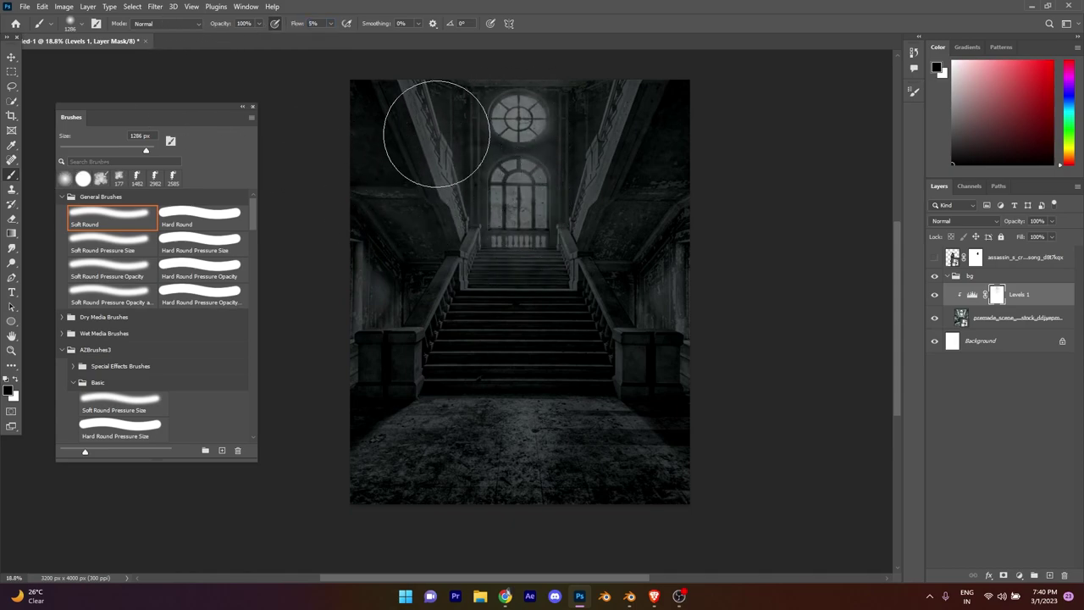
drag(500, 142, 551, 142)
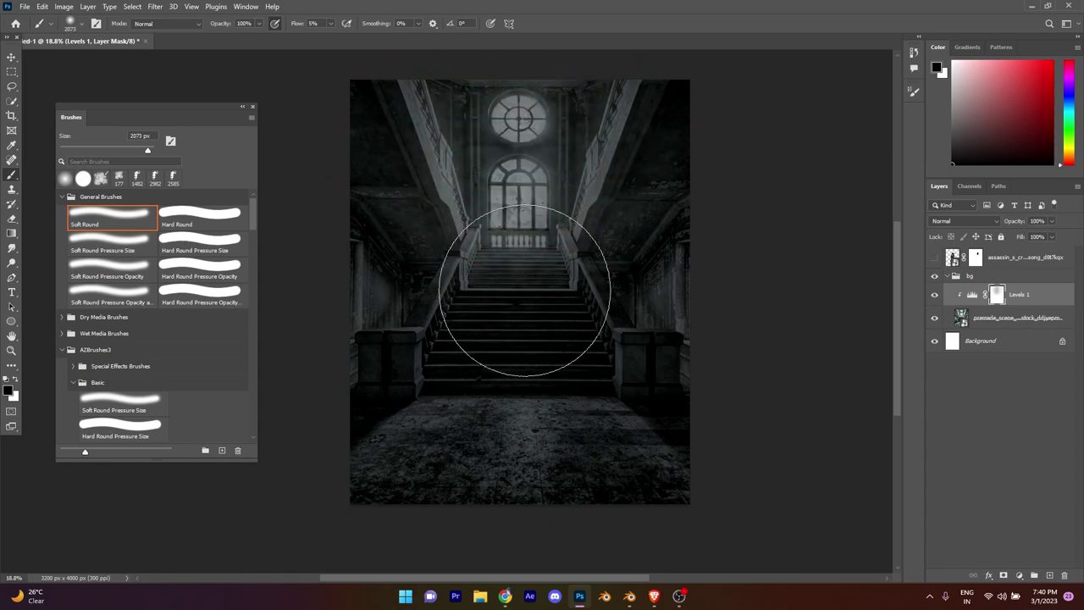
mouse_move(415, 290)
mouse_down()
mouse_move(571, 266)
mouse_move(636, 339)
mouse_move(448, 419)
mouse_move(561, 393)
mouse_move(477, 416)
mouse_move(593, 416)
mouse_up()
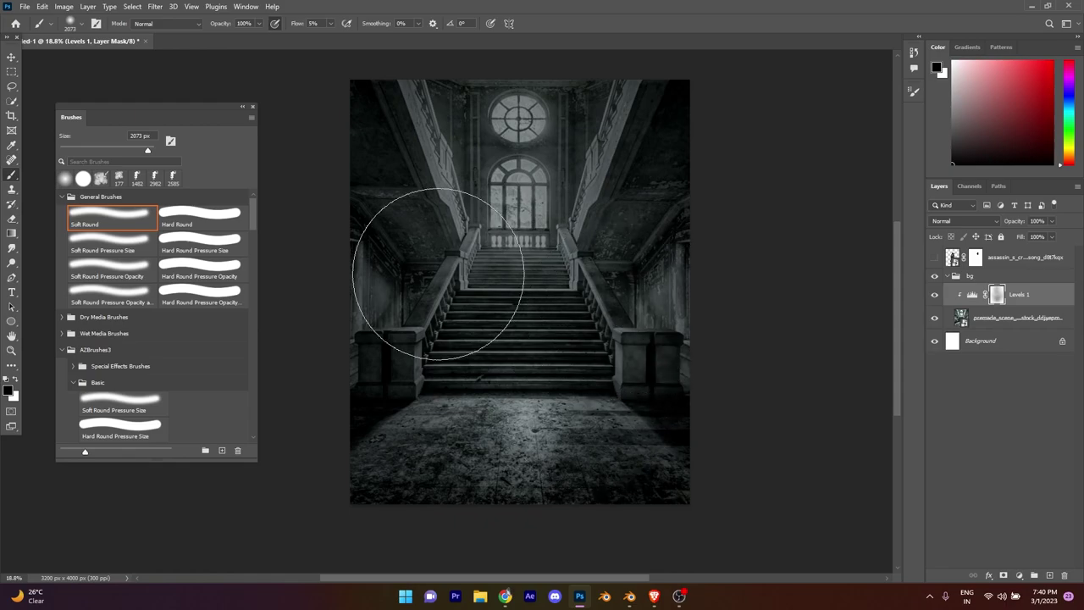
scroll(593, 254, down, 3)
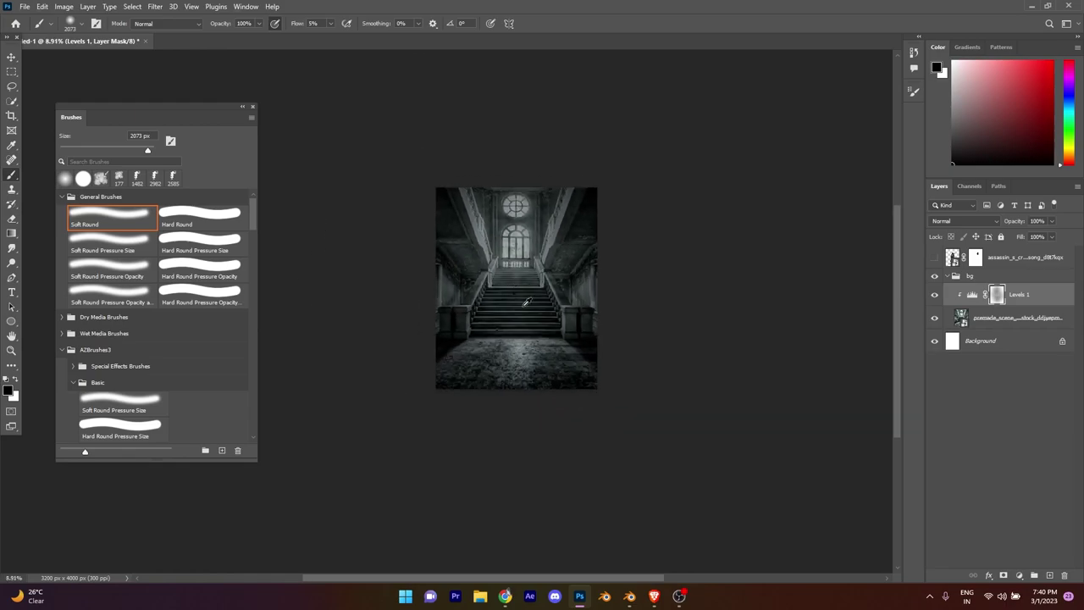
scroll(394, 225, up, 5)
scroll(542, 279, down, 3)
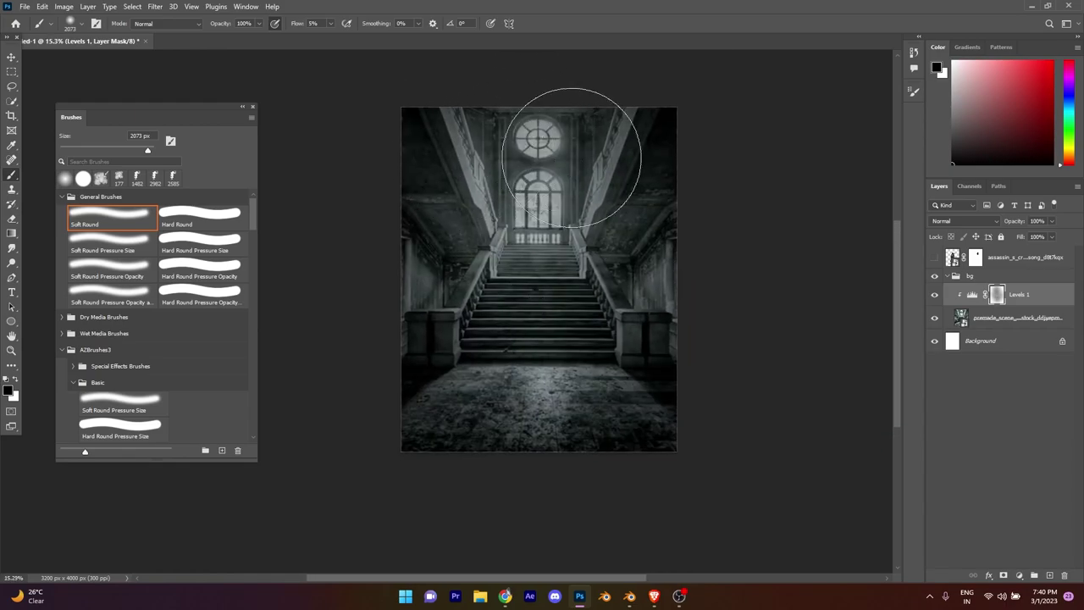
scroll(621, 273, up, 2)
scroll(529, 267, down, 2)
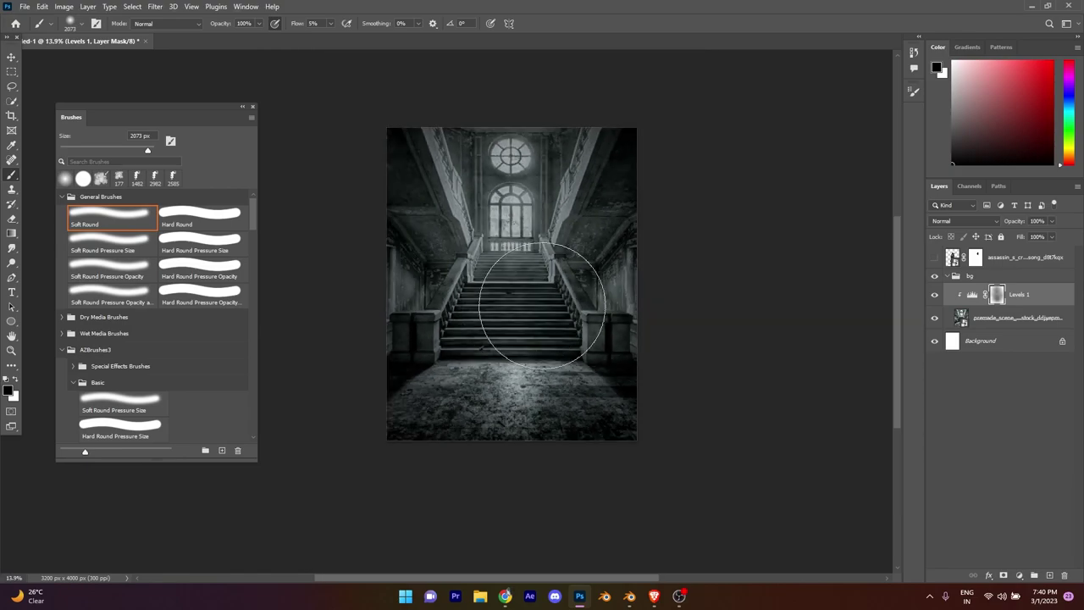
- Toggle the Levels darkening to compare the hall with and without it
click(934, 294)
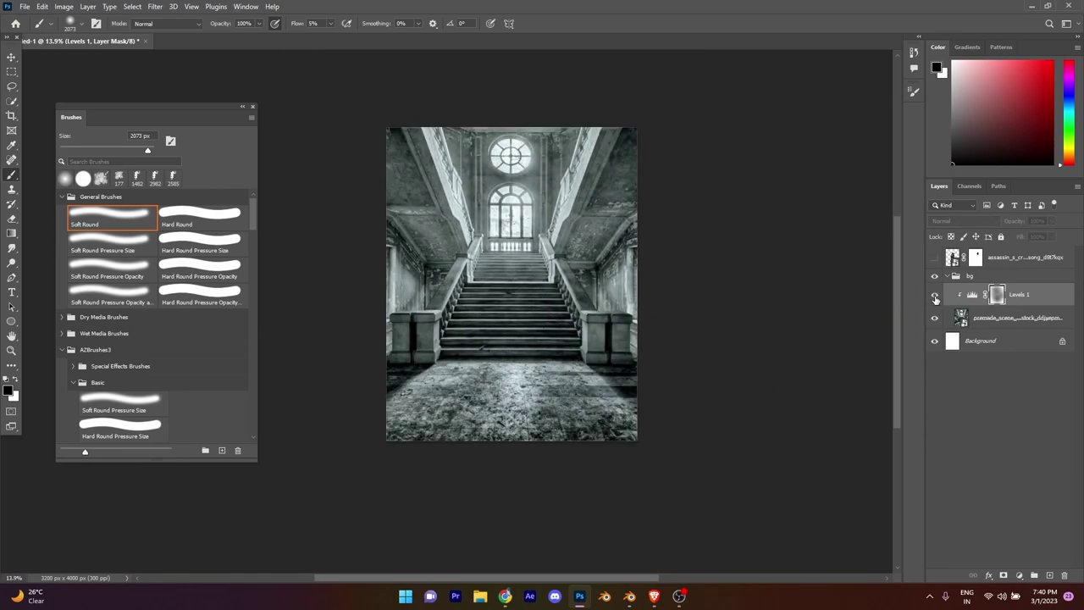
scroll(532, 298, up, 1)
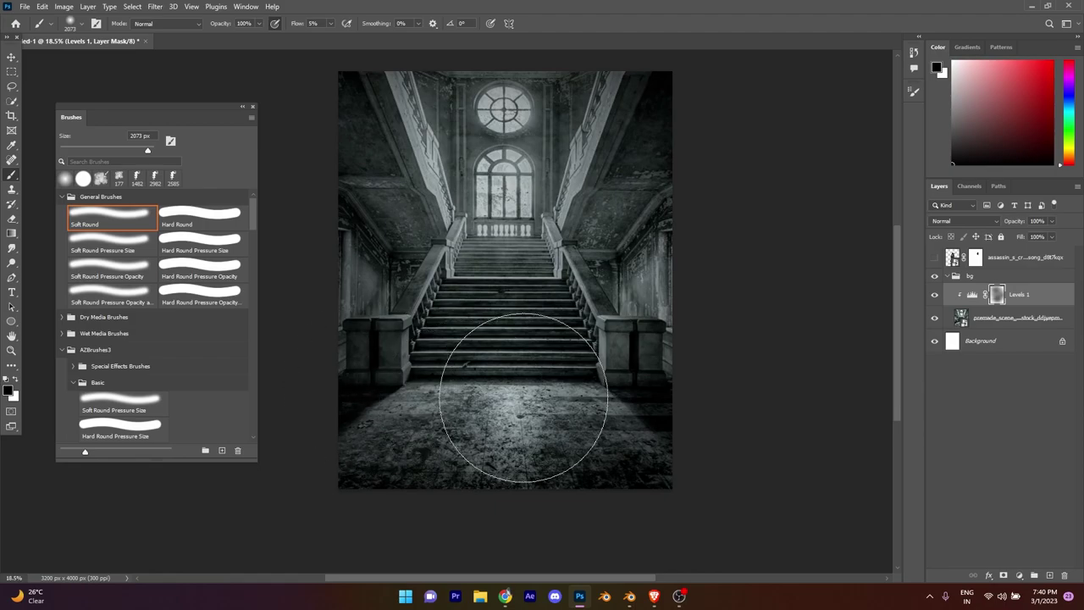
scroll(543, 292, down, 2)
scroll(441, 223, up, 1)
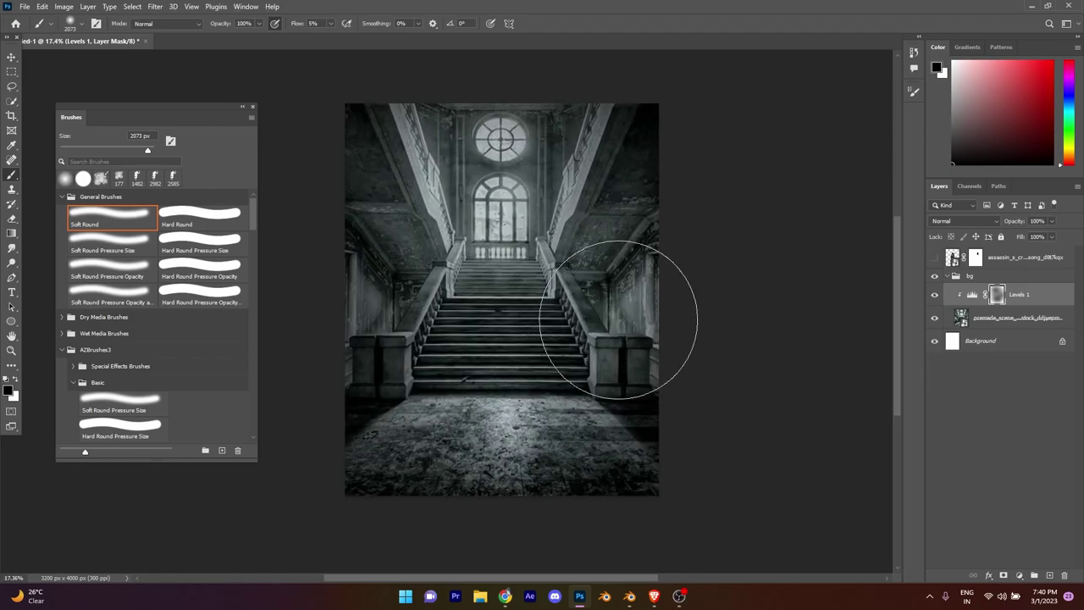
scroll(617, 321, down, 1)
scroll(576, 360, up, 1)
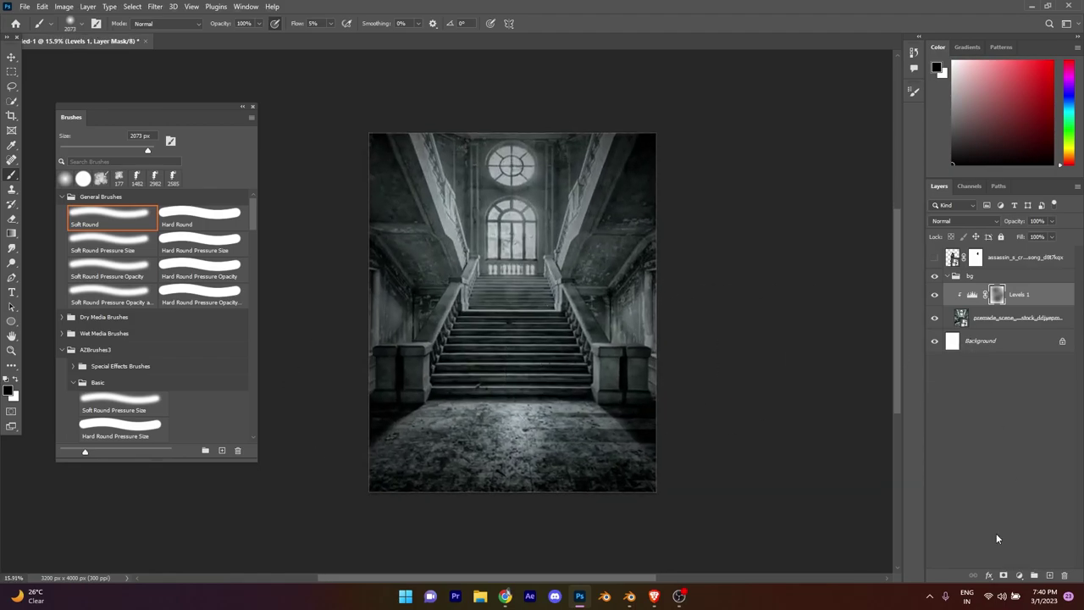
- Reselect the Levels 1 mask inside the expanded bg group with the Soft Round brush
click(951, 277)
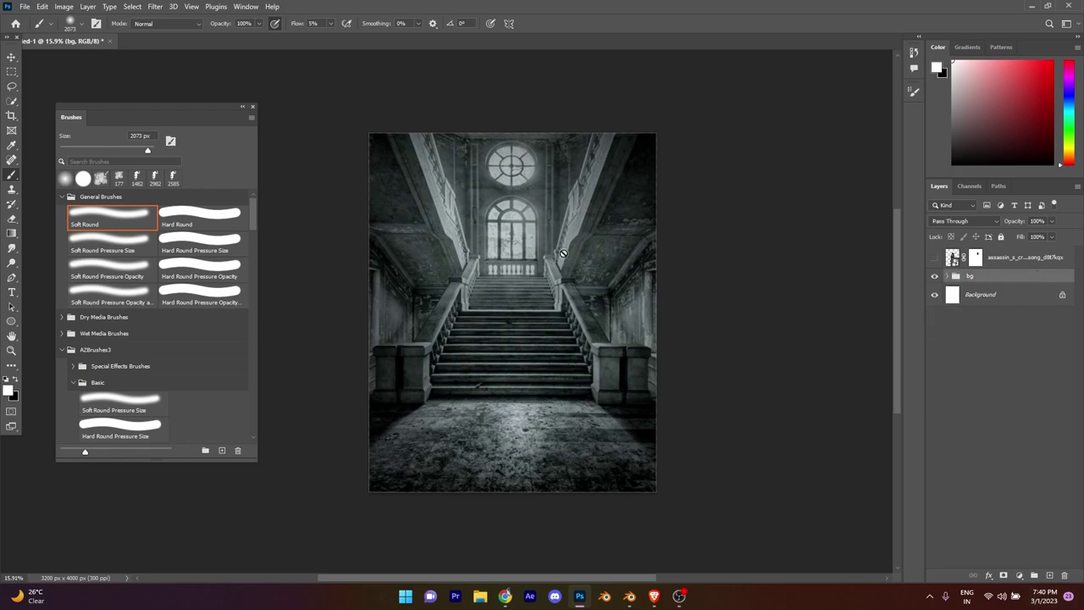
key(v)
scroll(877, 359, up, 1)
scroll(877, 359, down, 1)
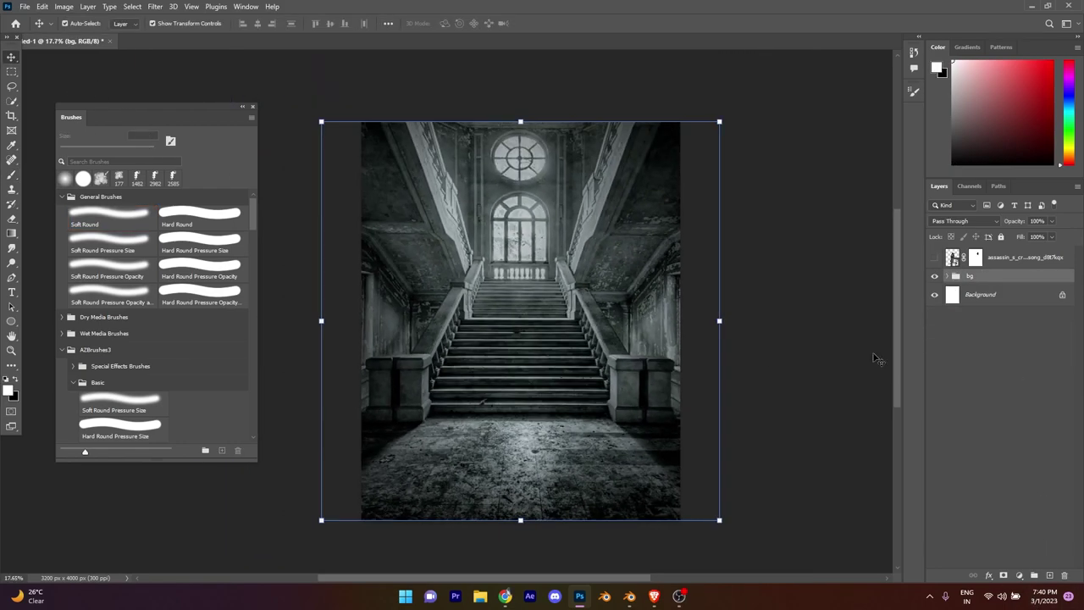
click(946, 276)
click(996, 294)
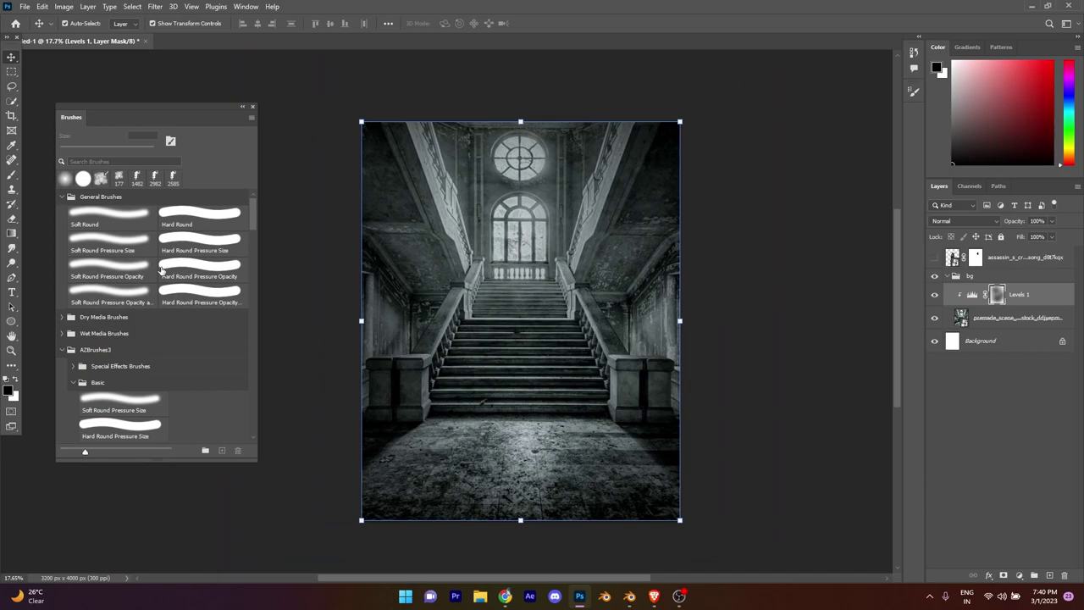
click(110, 216)
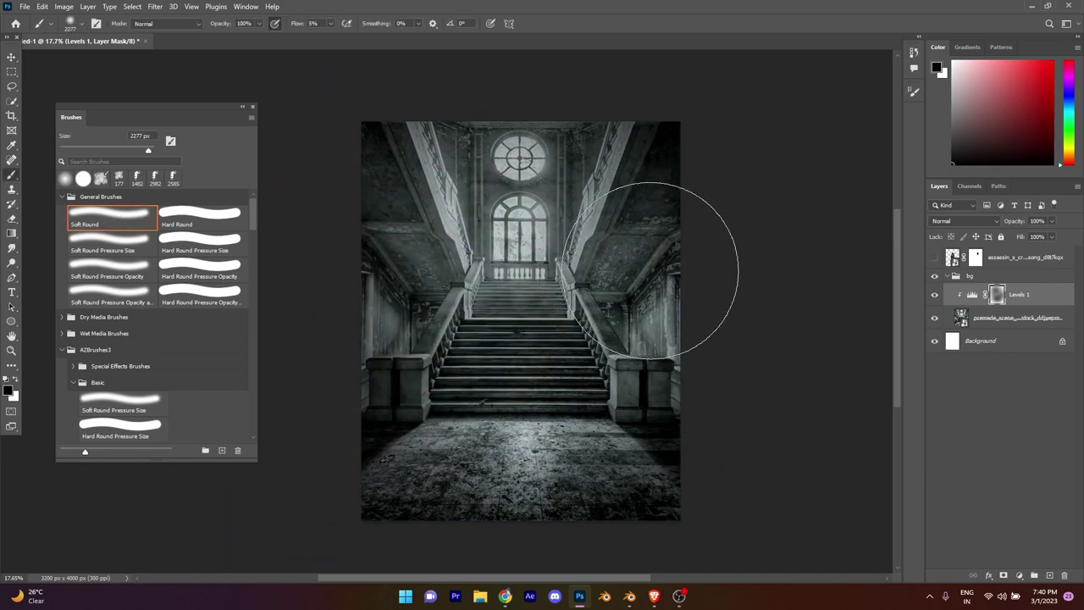
- Show the top-hat character and put his layer into a new group
click(935, 257)
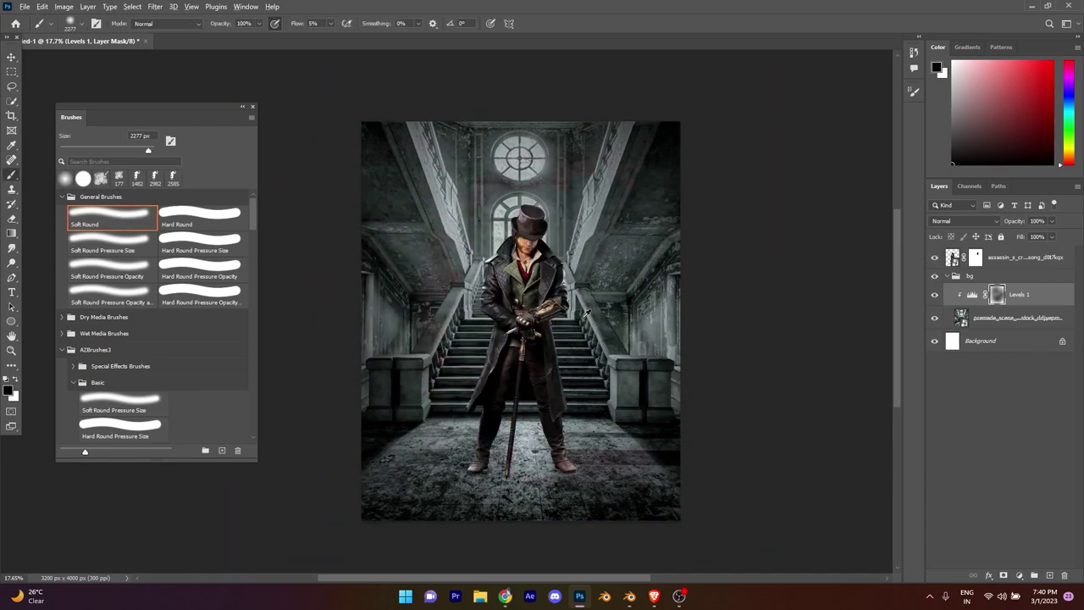
drag(587, 314, 702, 314)
scroll(811, 465, up, 1)
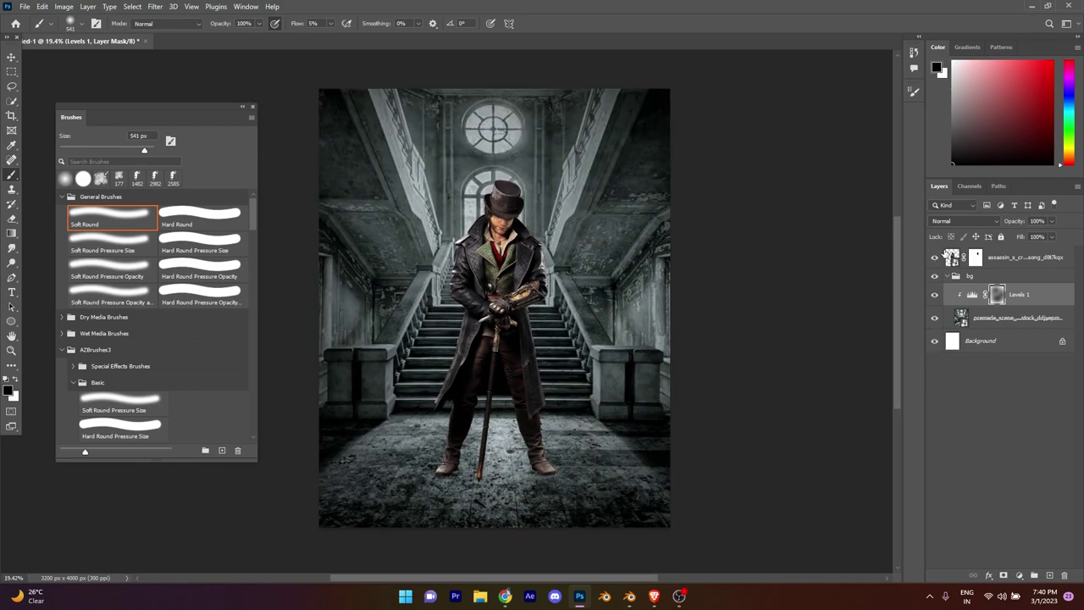
click(947, 254)
click(1034, 576)
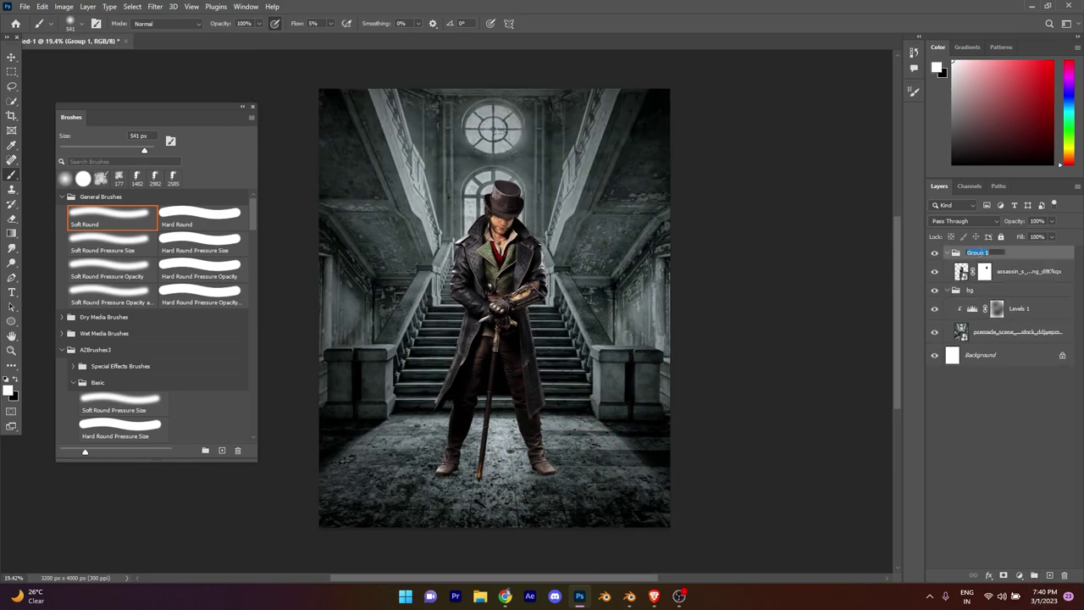
- Rename the character's group 'sub' and add a Levels adjustment with output white lowered to 53
click(992, 273)
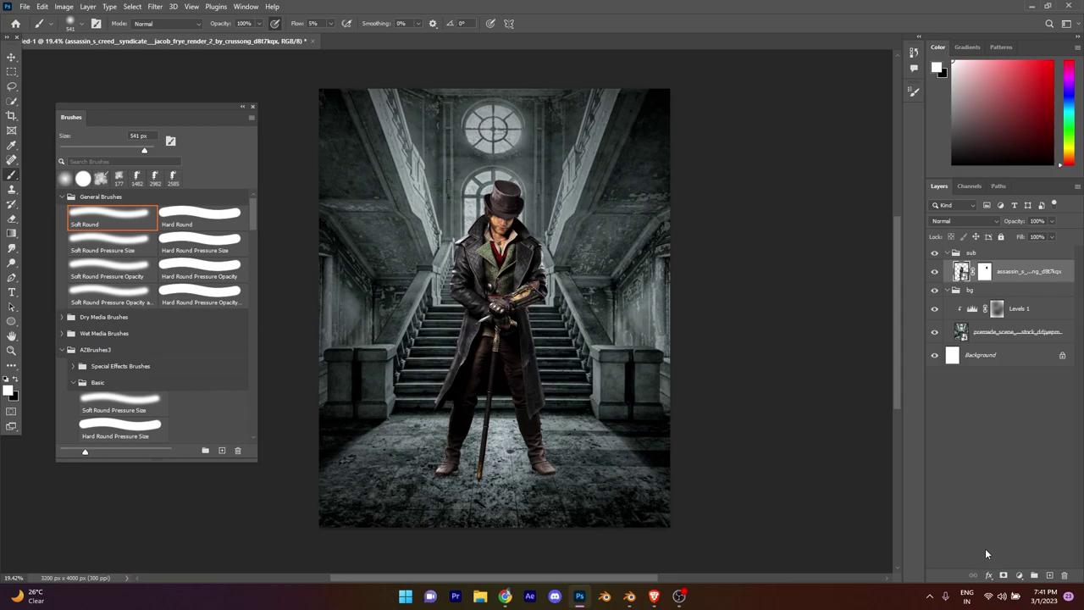
click(1019, 575)
click(1010, 424)
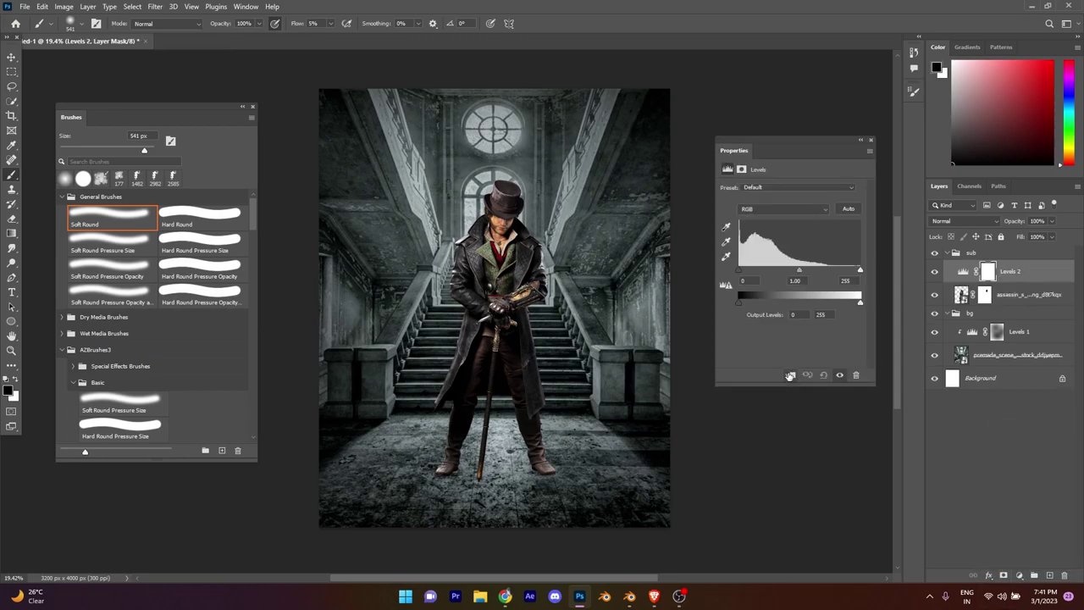
drag(860, 305, 772, 305)
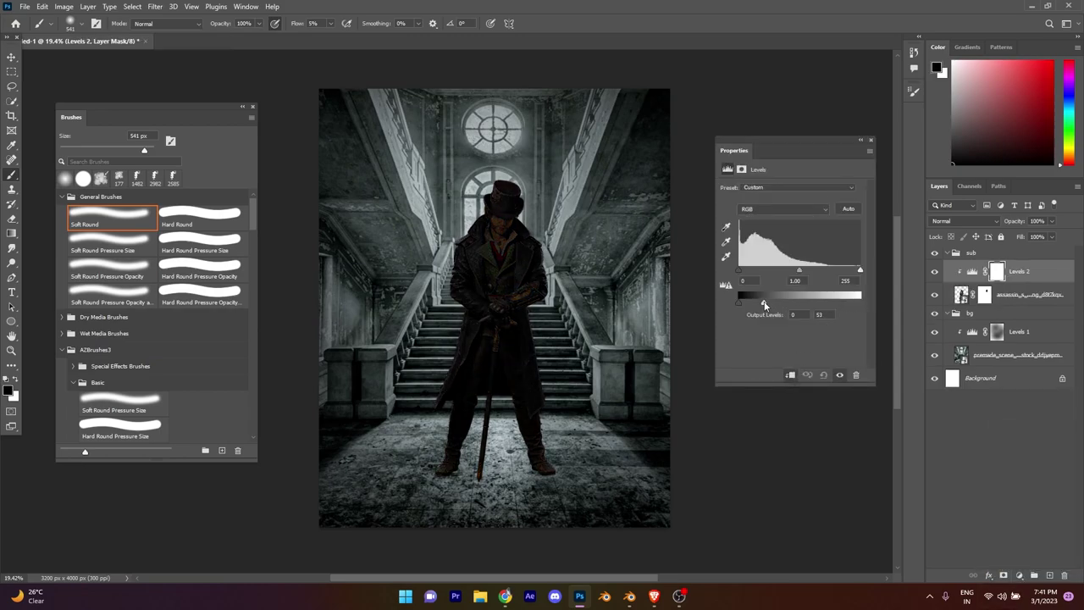
- Close Levels 2 and size the soft brush while framing the character's hat and head
click(866, 139)
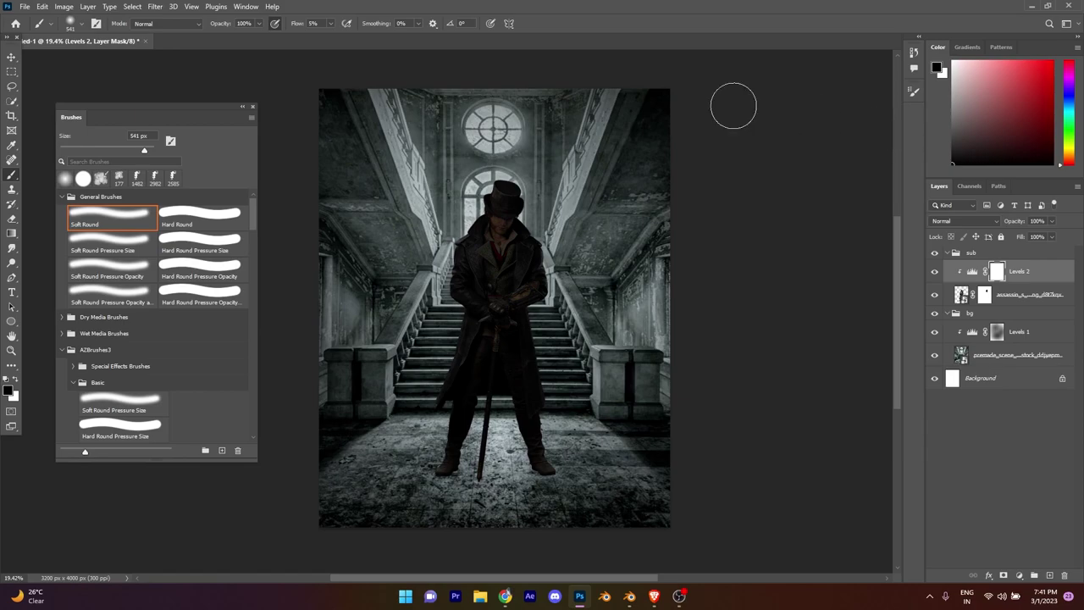
scroll(631, 229, up, 3)
scroll(549, 204, up, 2)
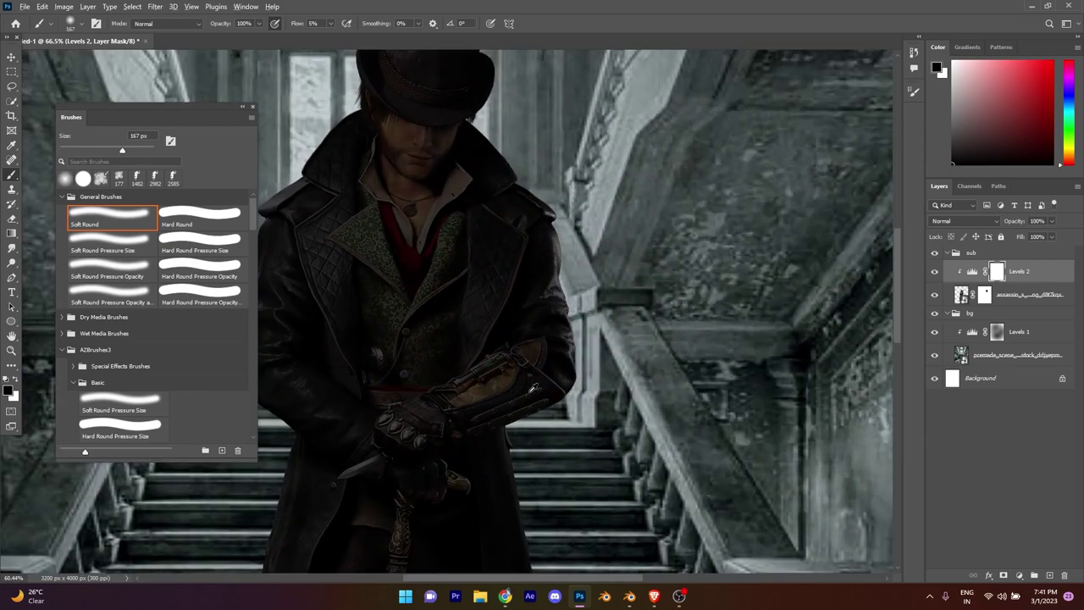
scroll(534, 388, down, 2)
scroll(535, 412, up, 1)
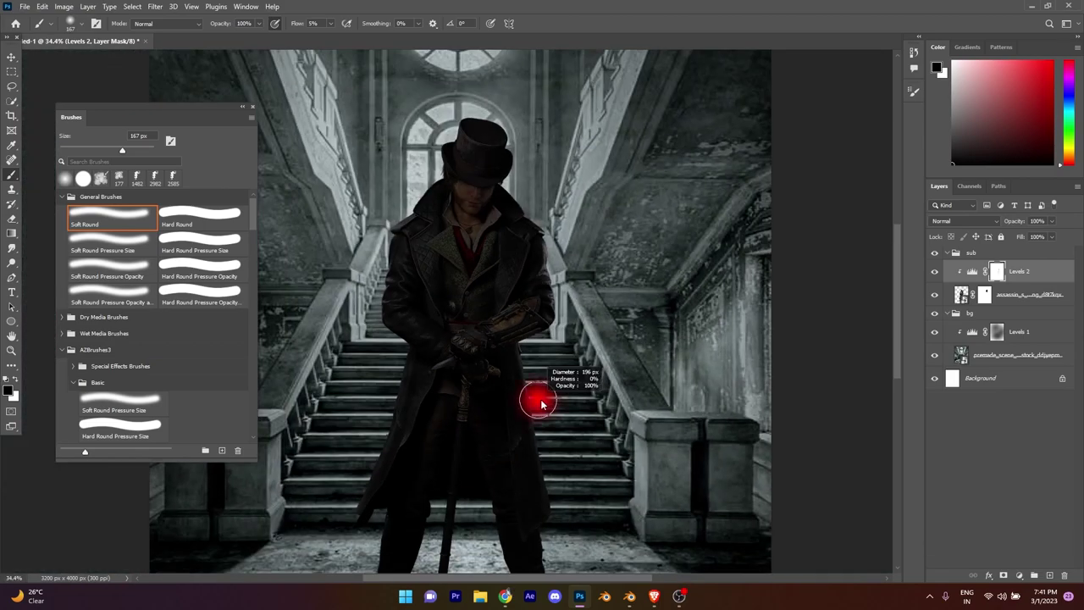
drag(551, 509, 557, 508)
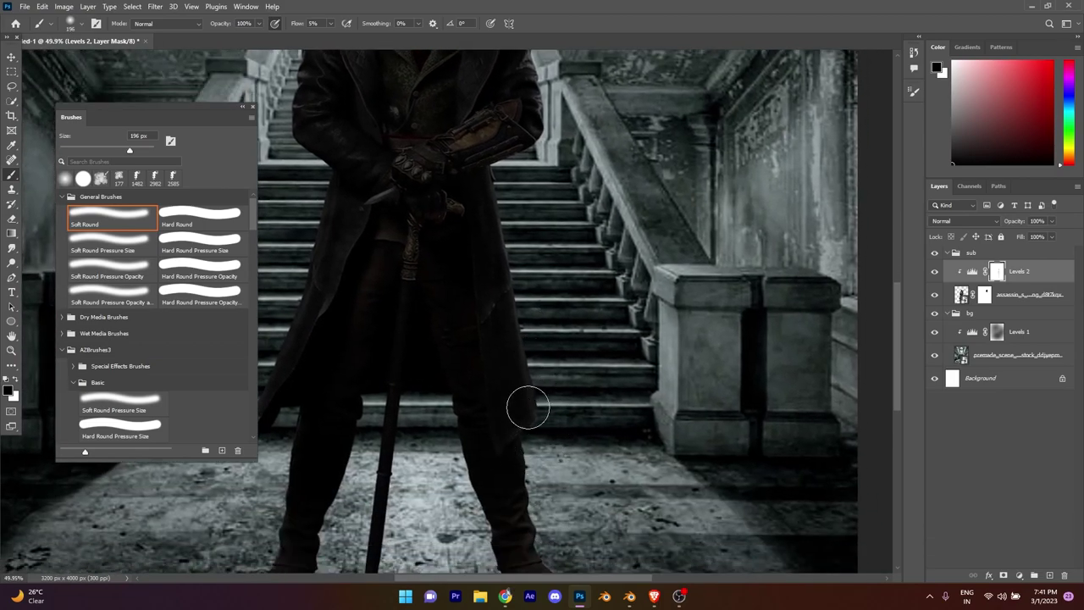
drag(532, 436, 515, 435)
mouse_move(510, 336)
mouse_down()
mouse_move(538, 345)
mouse_move(533, 286)
mouse_move(542, 405)
mouse_up()
drag(570, 282, 589, 407)
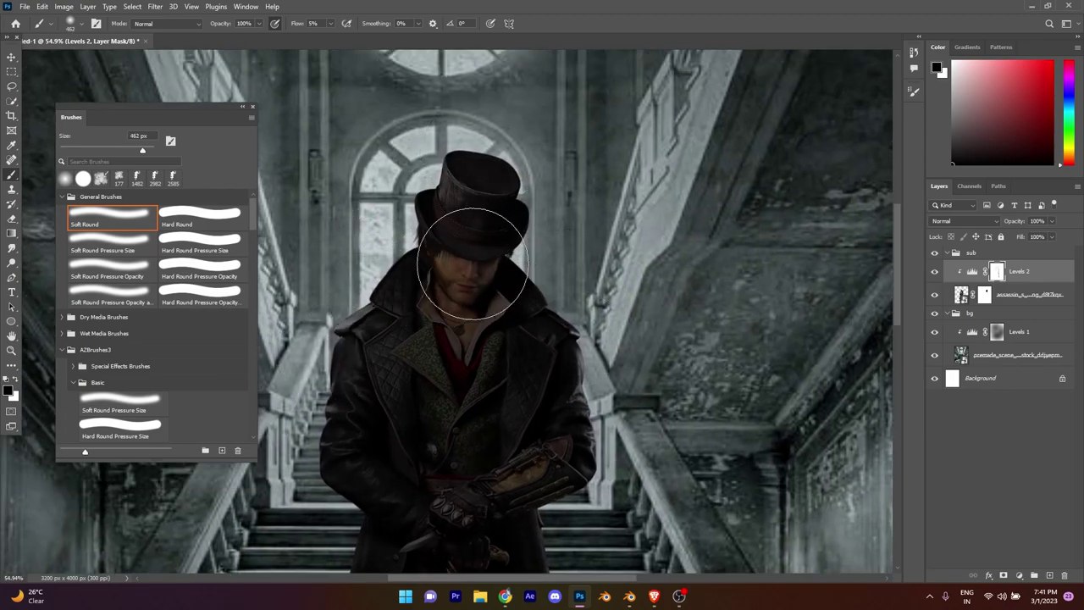
drag(364, 396, 424, 394)
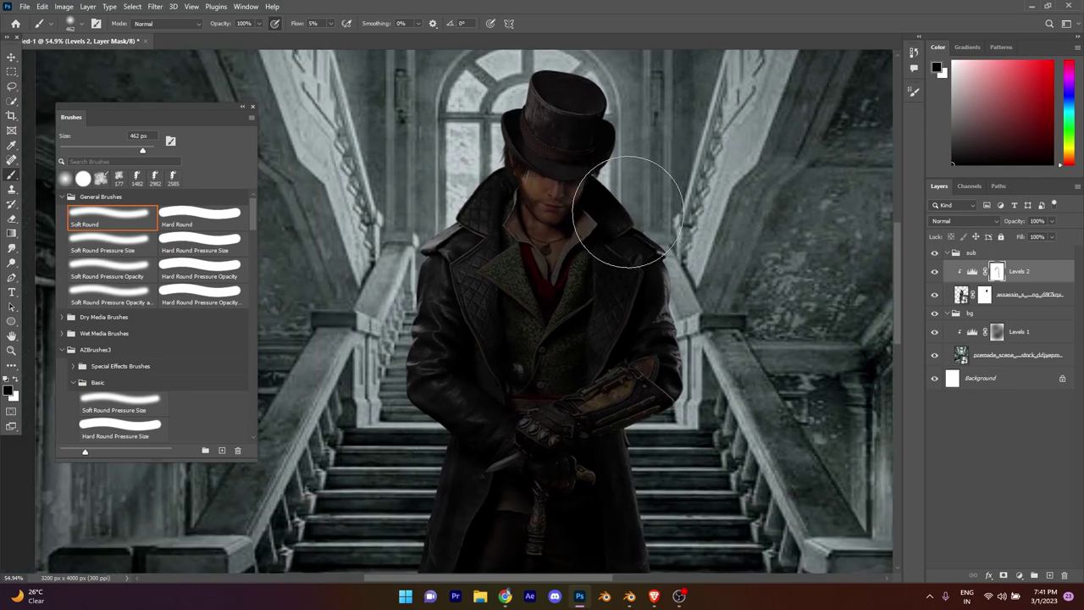
- Paint the Levels 2 mask to brighten the face and upper coat, using 712, 551 and 666 px brushes
scroll(420, 331, down, 3)
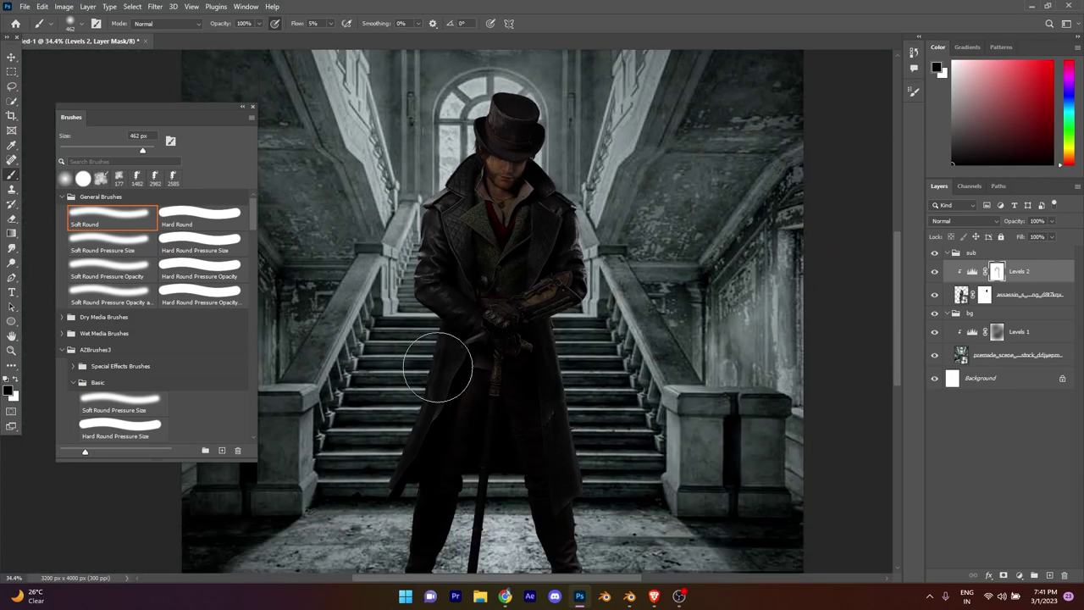
drag(364, 351, 415, 351)
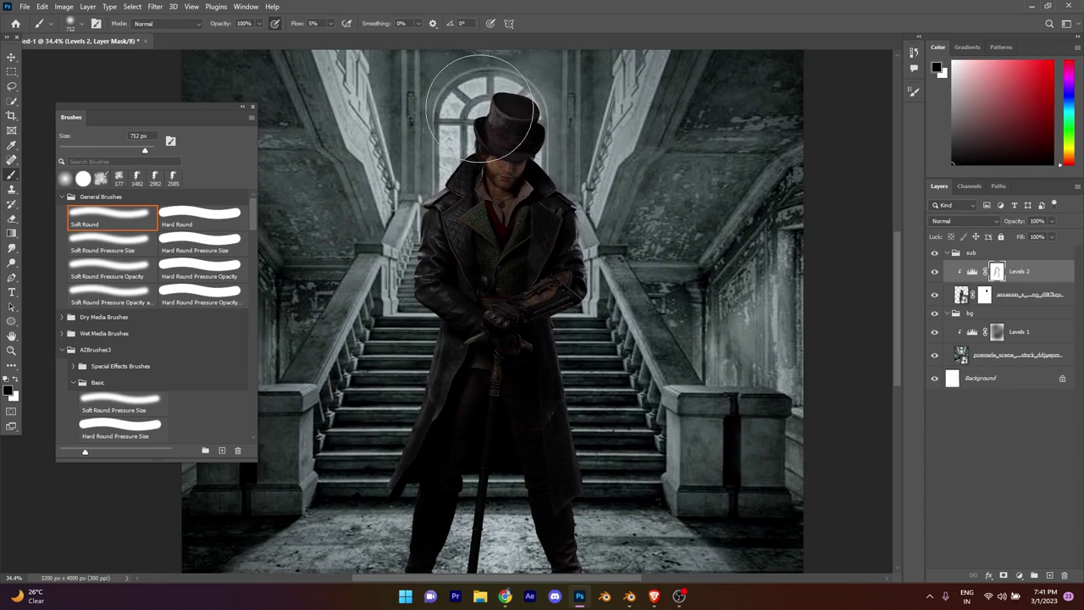
scroll(532, 187, down, 2)
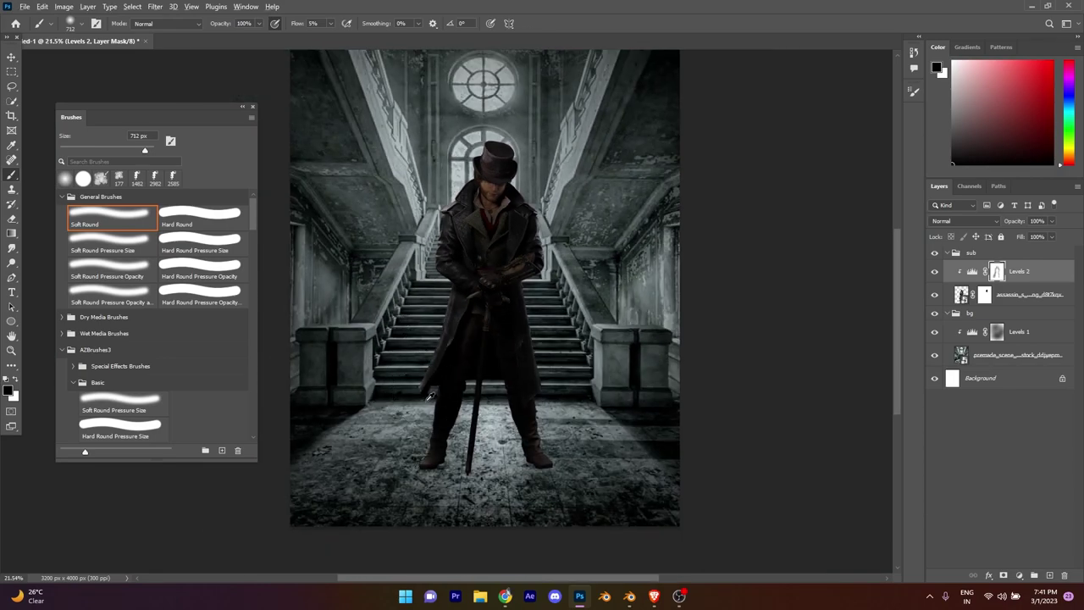
scroll(429, 397, up, 3)
drag(448, 387, 420, 387)
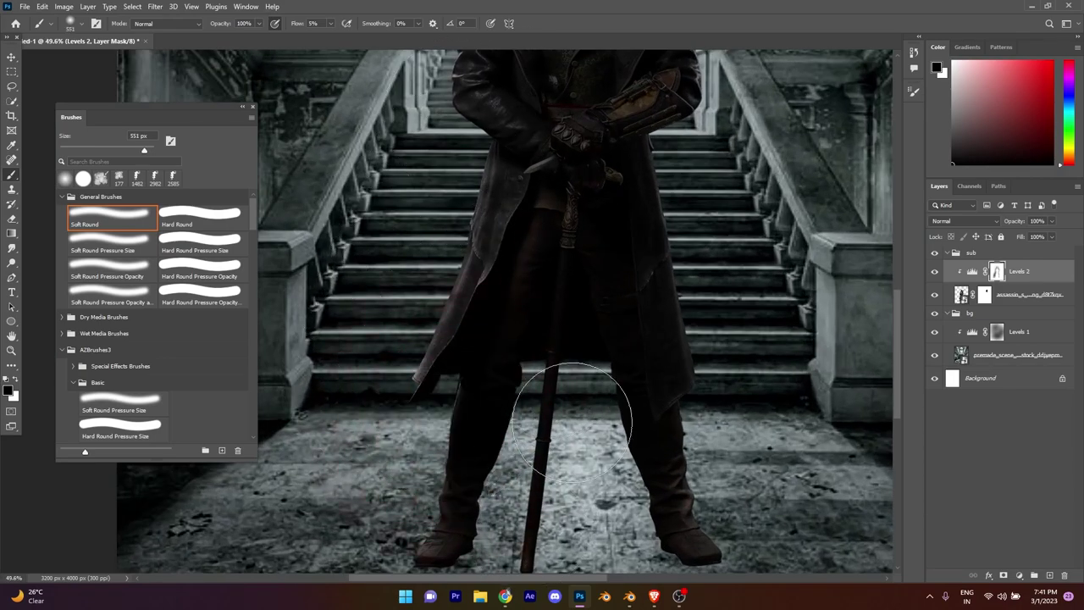
scroll(450, 285, down, 2)
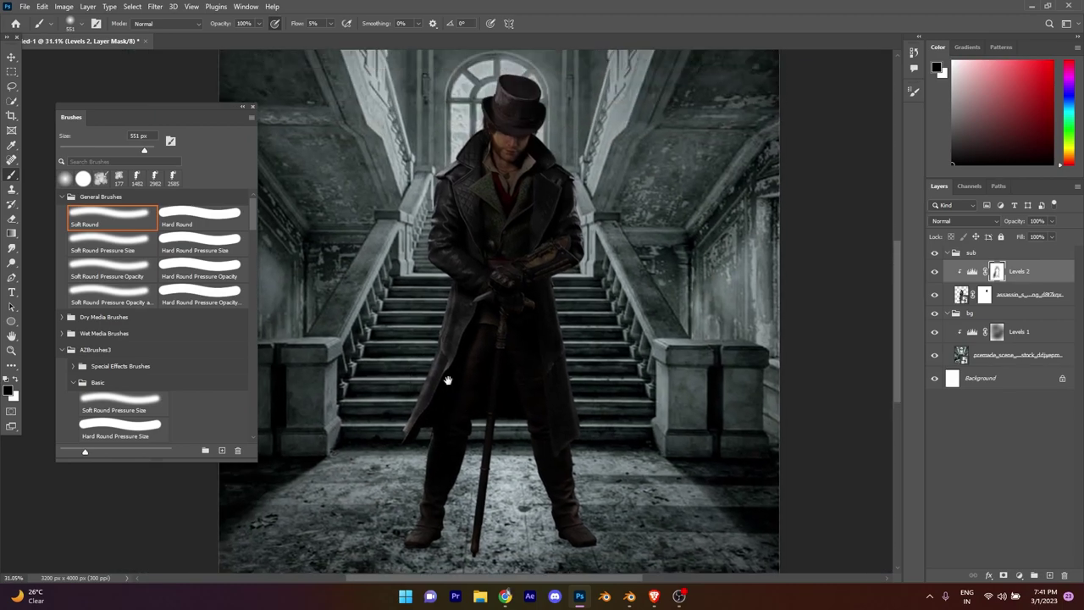
drag(495, 372, 543, 371)
scroll(571, 377, up, 1)
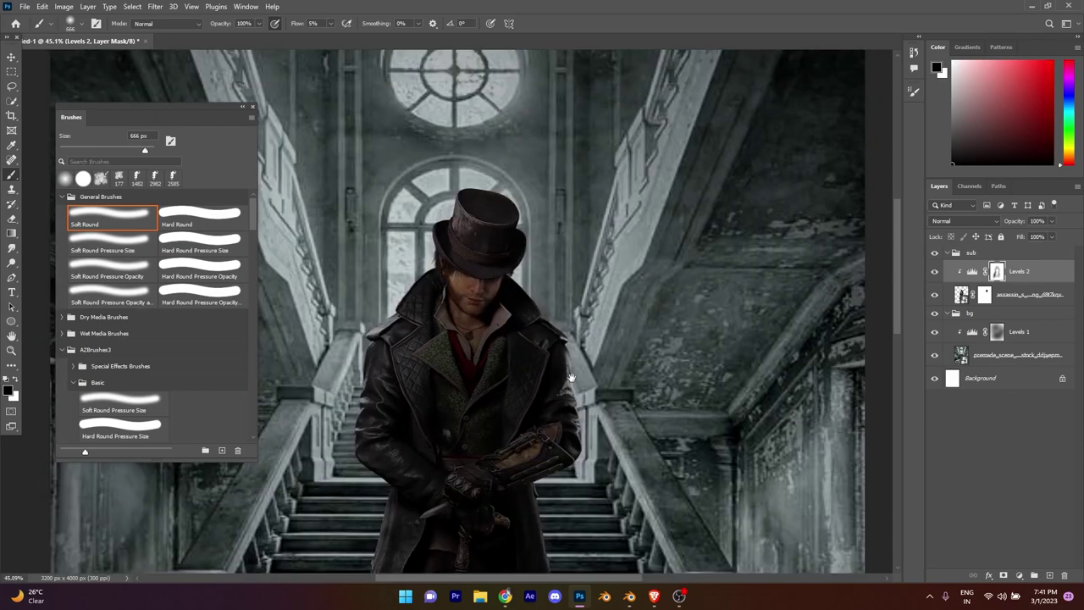
scroll(447, 470, down, 3)
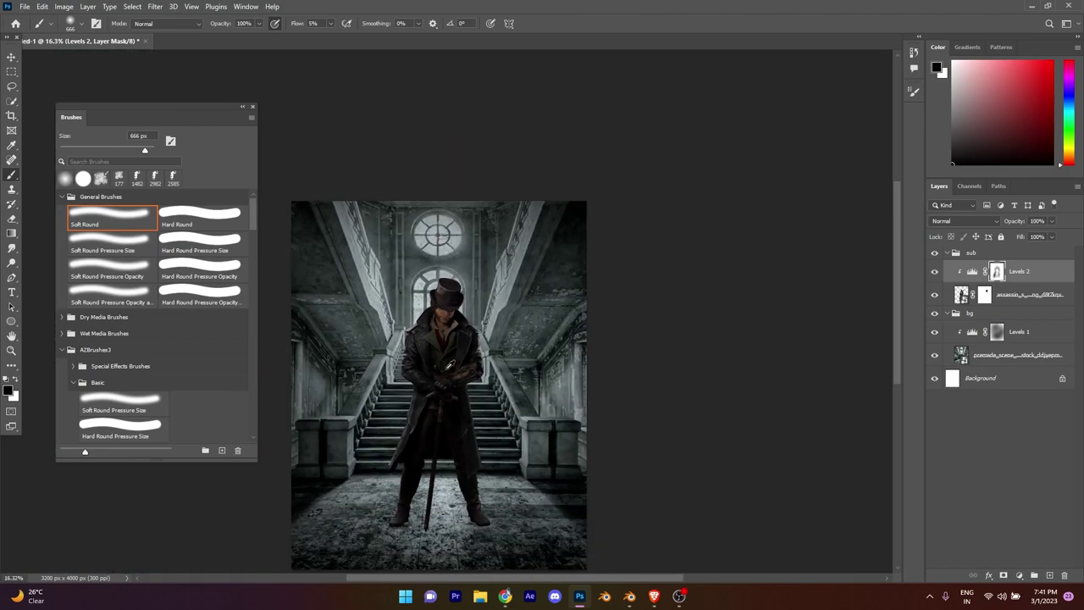
scroll(458, 427, up, 3)
- Bring the character's legs into view, leaving them darker under Levels 2
drag(458, 427, 477, 262)
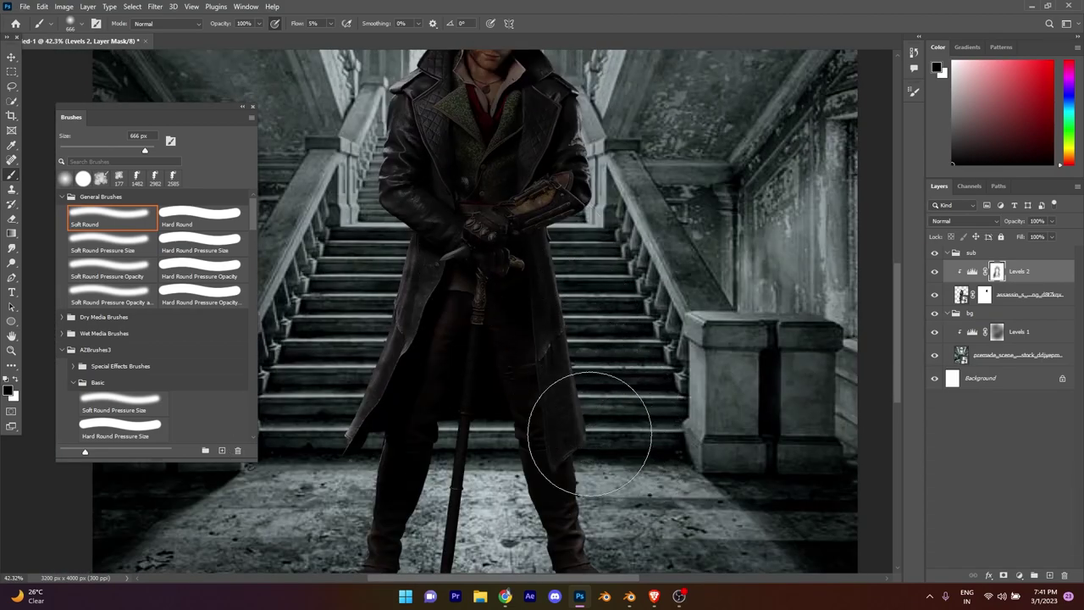
scroll(389, 229, down, 2)
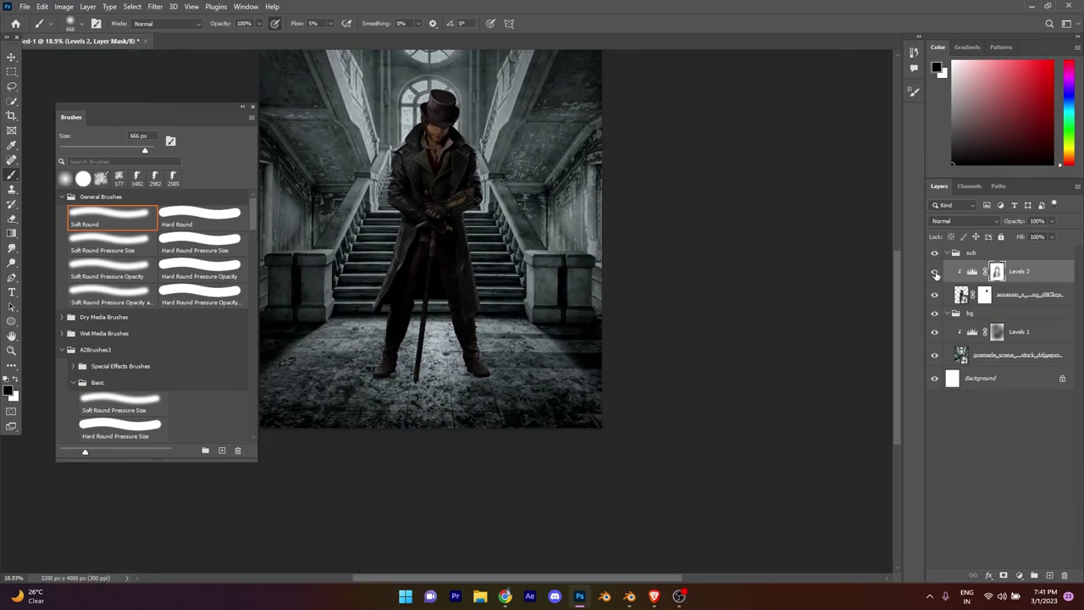
scroll(471, 333, up, 1)
scroll(471, 333, up, 1)
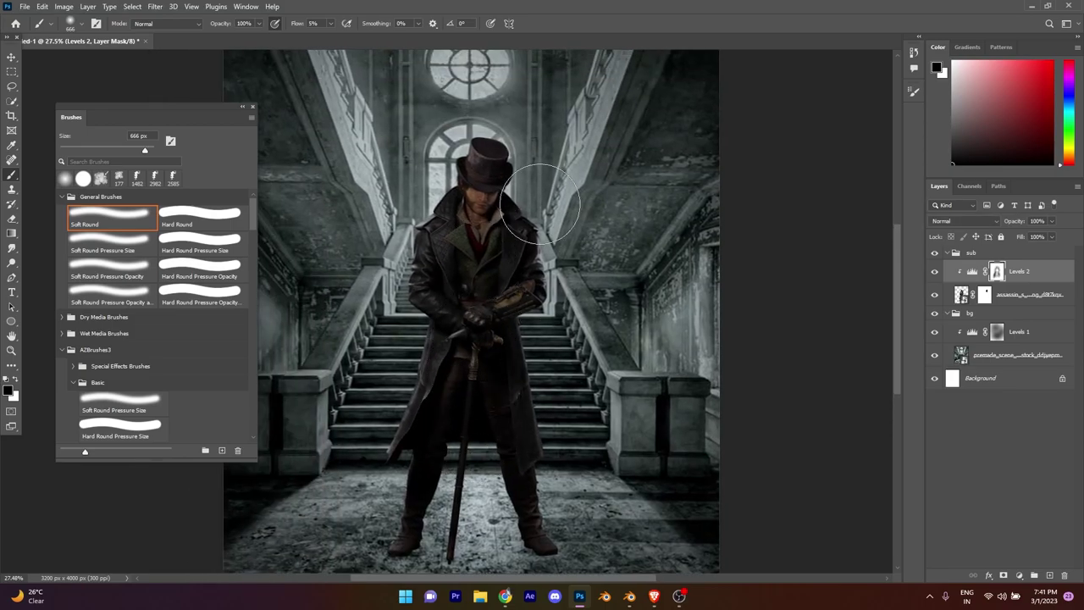
scroll(432, 286, down, 2)
scroll(458, 339, up, 1)
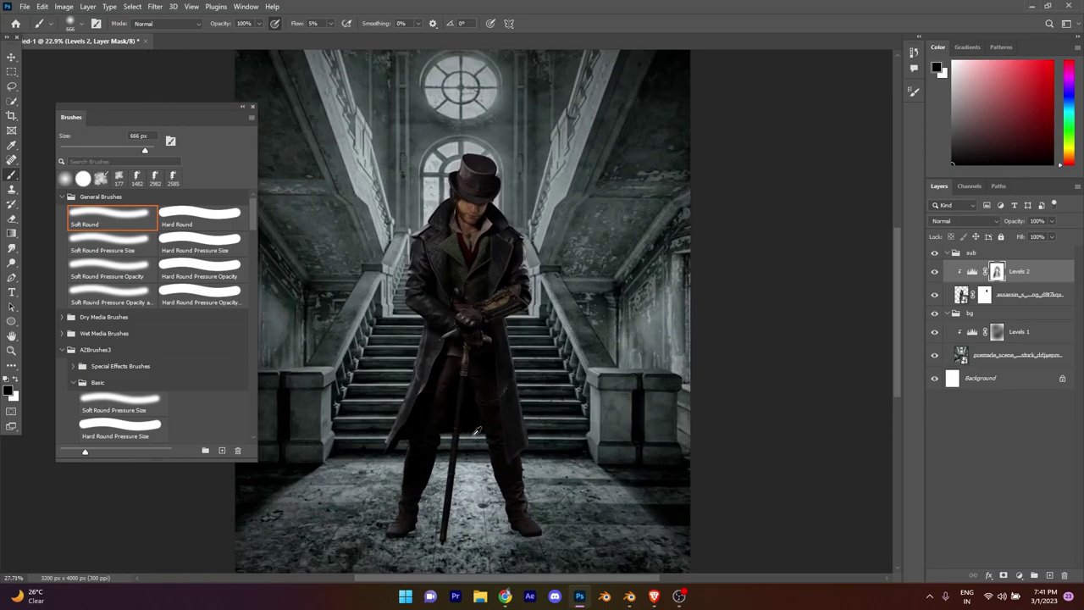
scroll(509, 407, down, 2)
scroll(457, 373, up, 1)
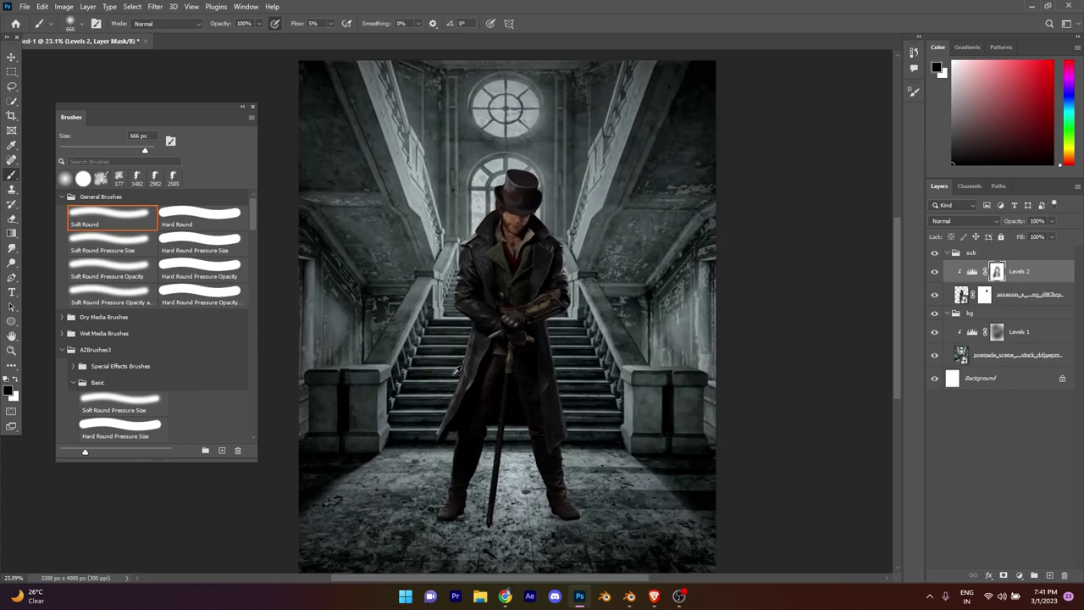
scroll(569, 303, up, 1)
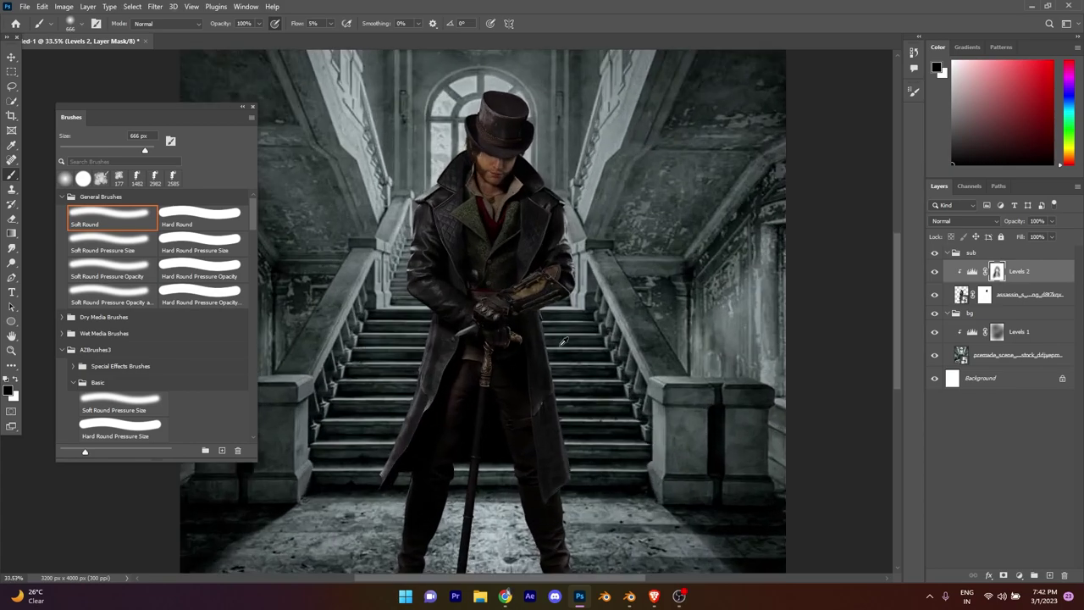
- Add a clipped Selective Color adjustment with Neutrals Cyan +3 and Black -2
click(1019, 575)
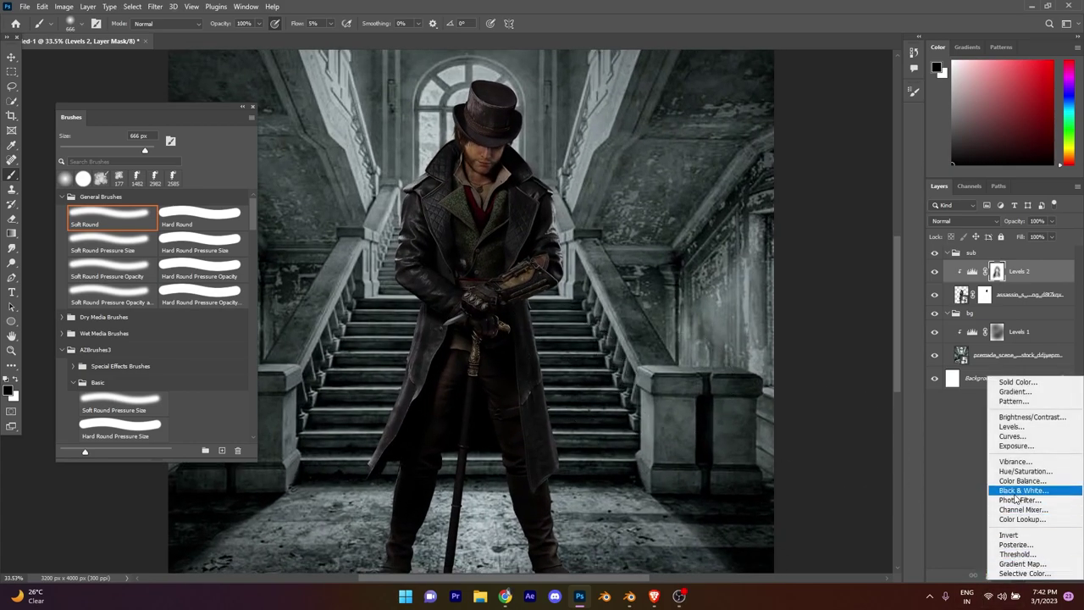
click(904, 454)
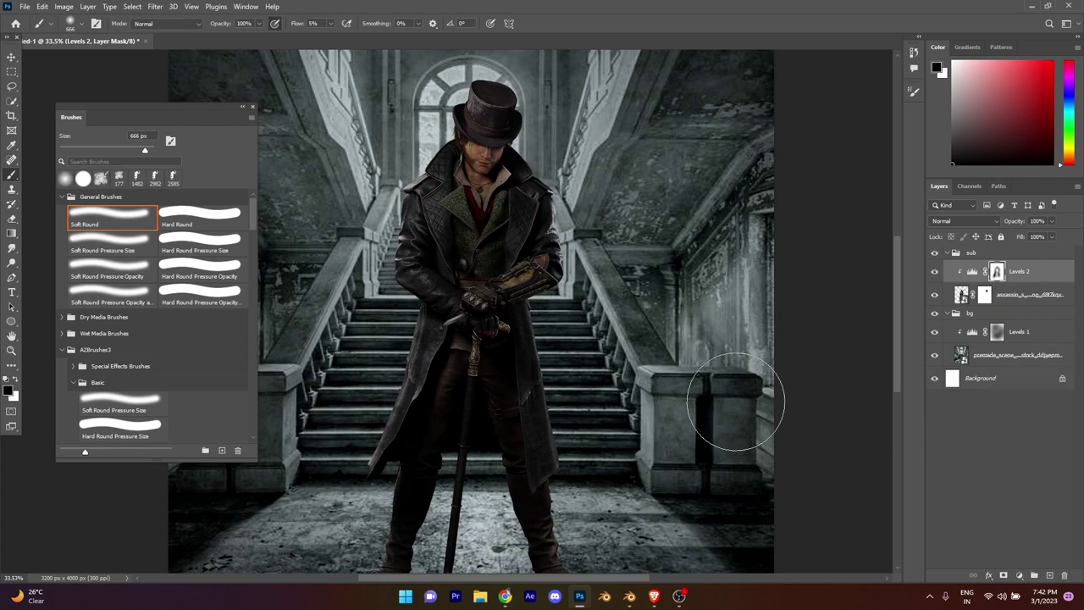
scroll(876, 502, down, 1)
click(1021, 575)
click(1029, 570)
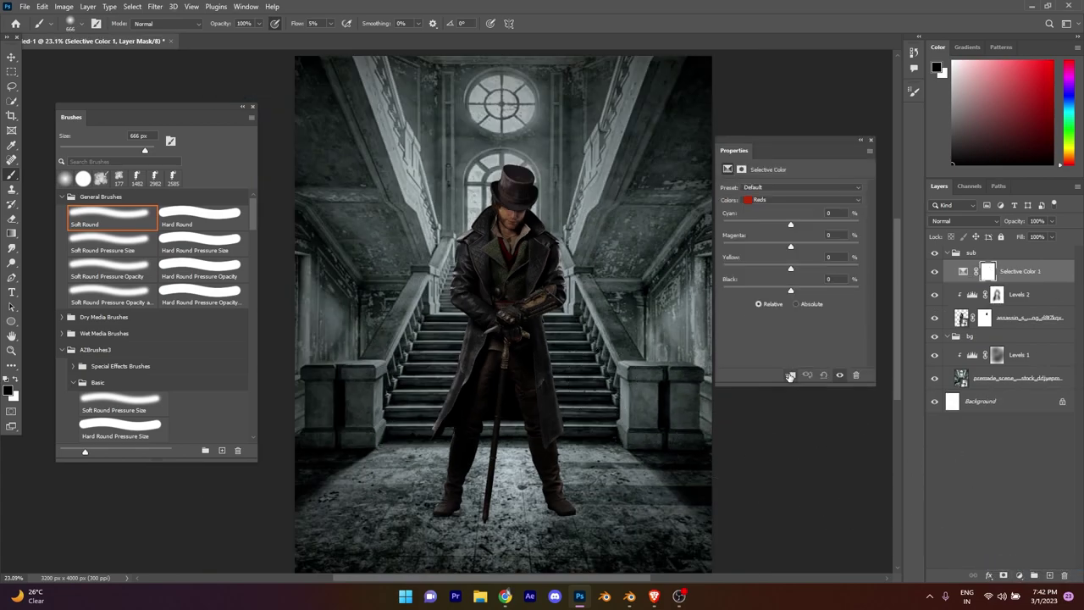
click(769, 201)
click(766, 276)
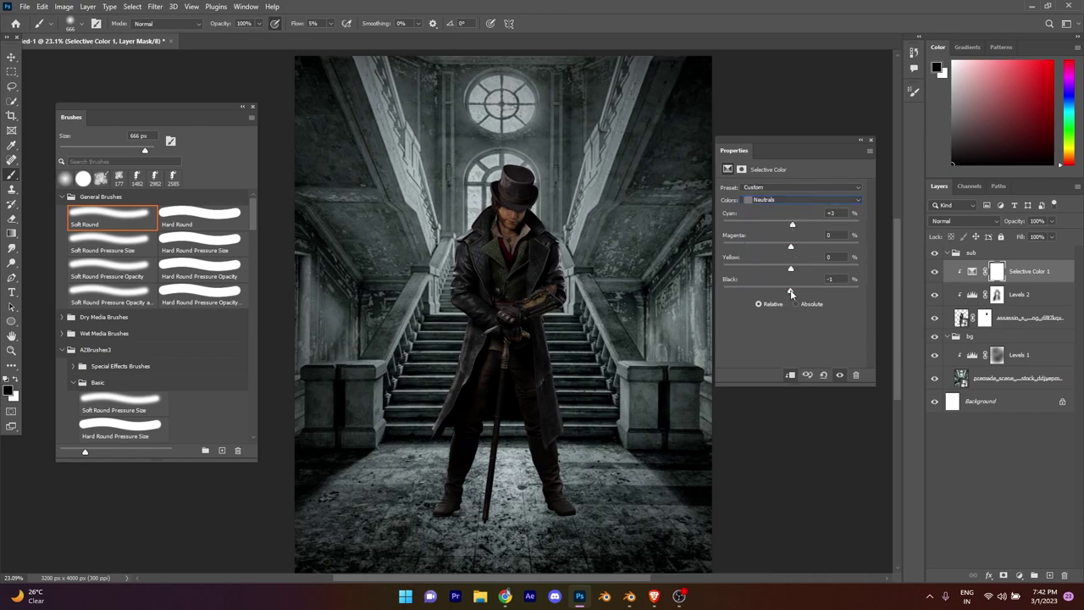
drag(790, 292, 788, 292)
click(872, 140)
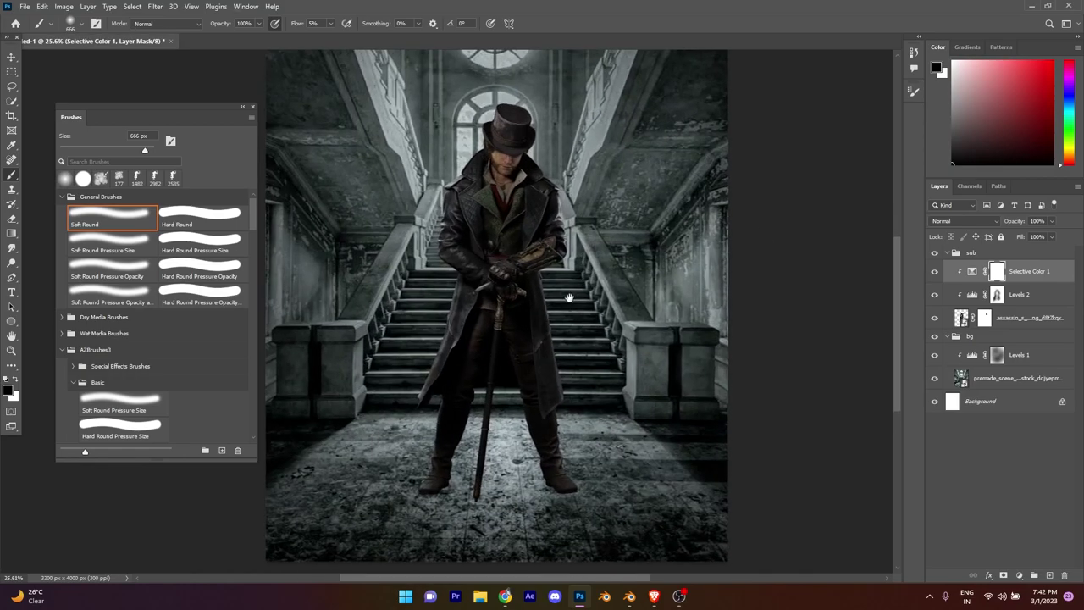
- Add a clipped Hue/Saturation adjustment with Lightness +1 above Selective Color
click(1019, 576)
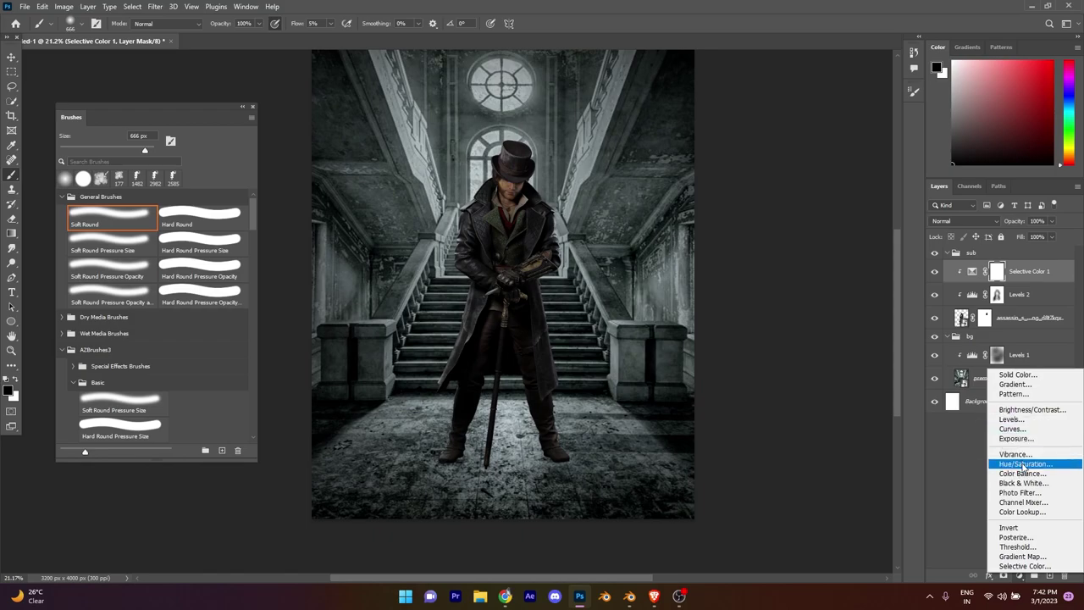
click(1025, 463)
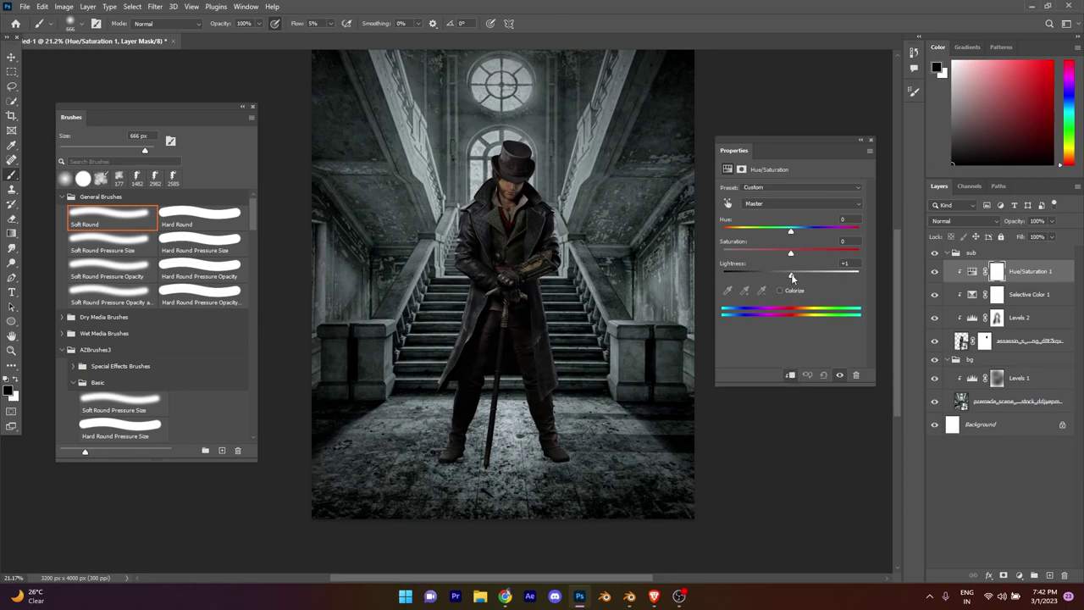
drag(792, 278, 792, 276)
click(870, 140)
scroll(484, 351, up, 3)
scroll(492, 339, down, 3)
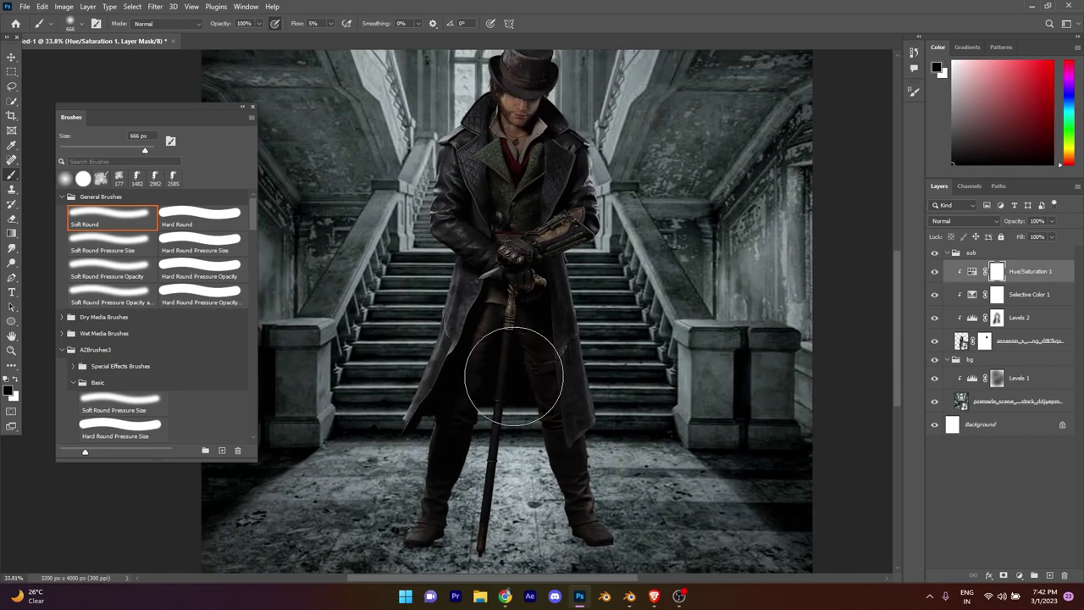
scroll(510, 333, up, 2)
- Create a new blank Layer 1 in Linear Dodge (Add) blend mode
click(87, 6)
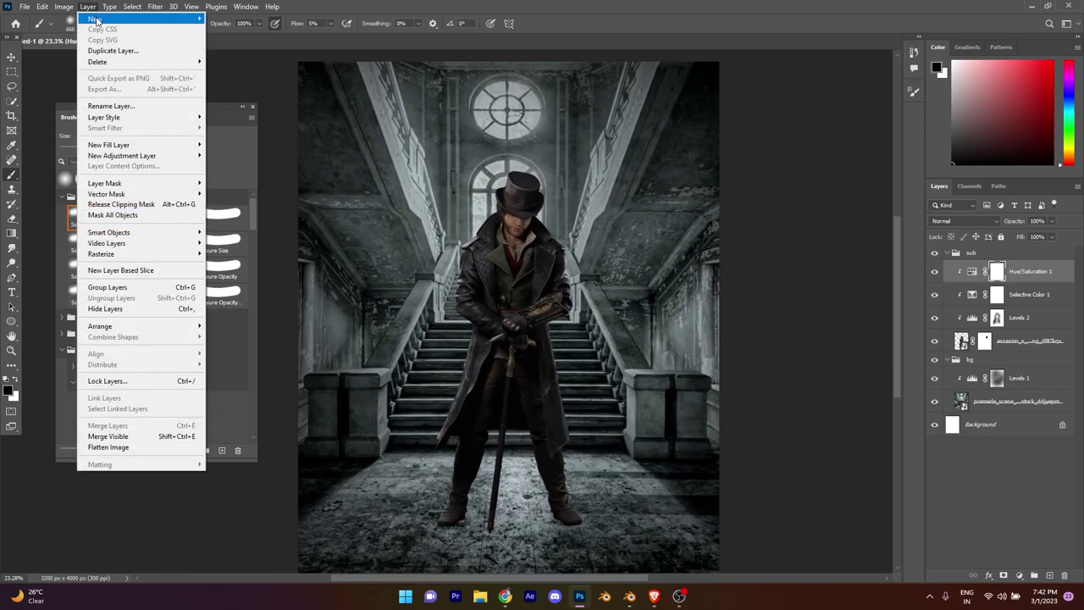
click(229, 18)
click(489, 218)
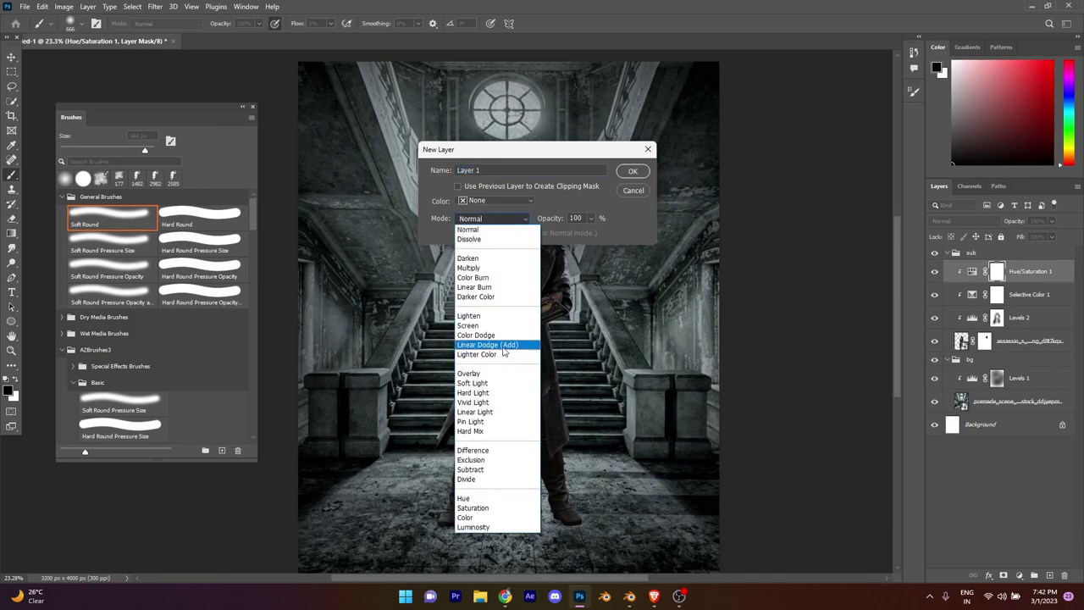
click(487, 344)
click(632, 170)
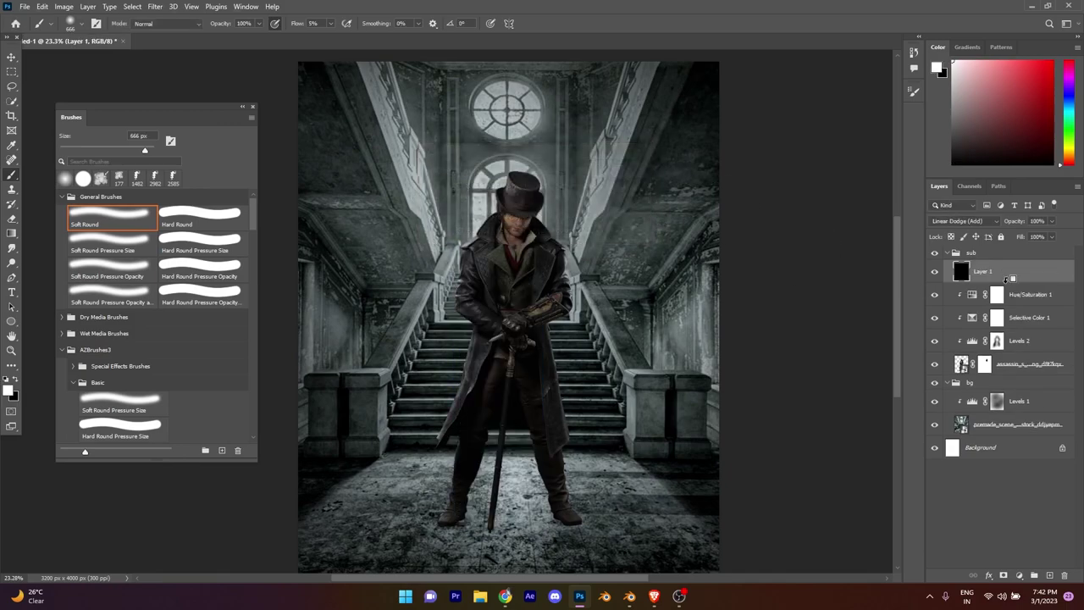
scroll(321, 91, up, 1)
scroll(320, 90, up, 1)
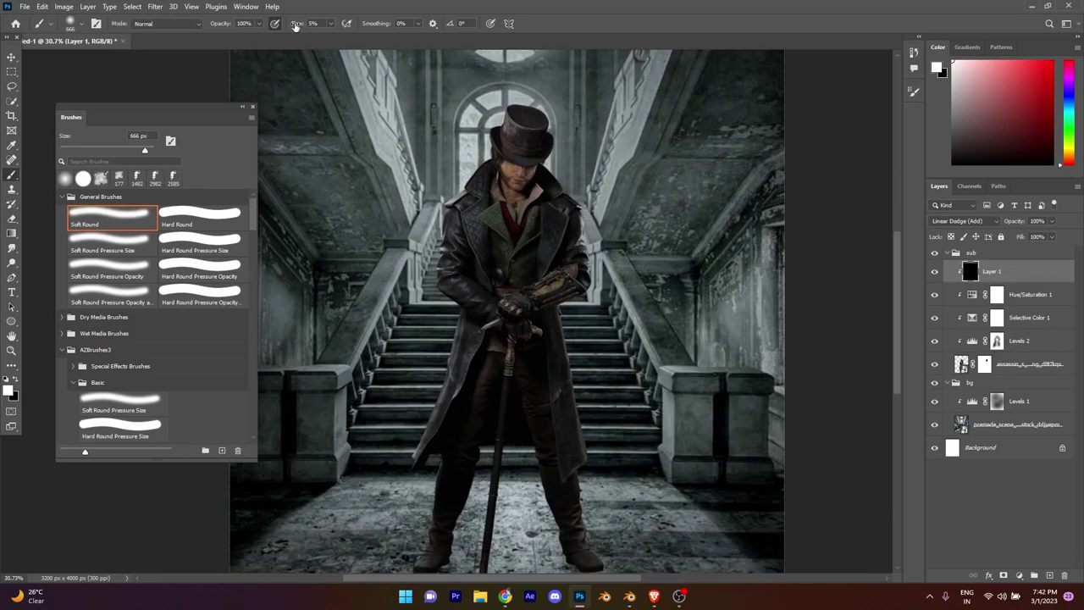
scroll(543, 255, down, 1)
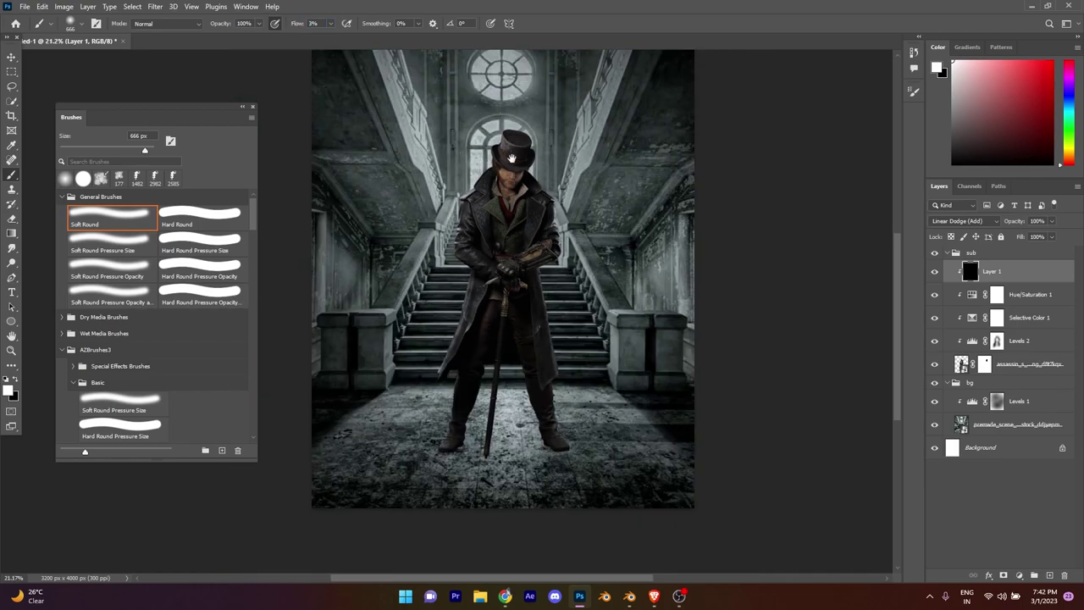
scroll(543, 254, down, 1)
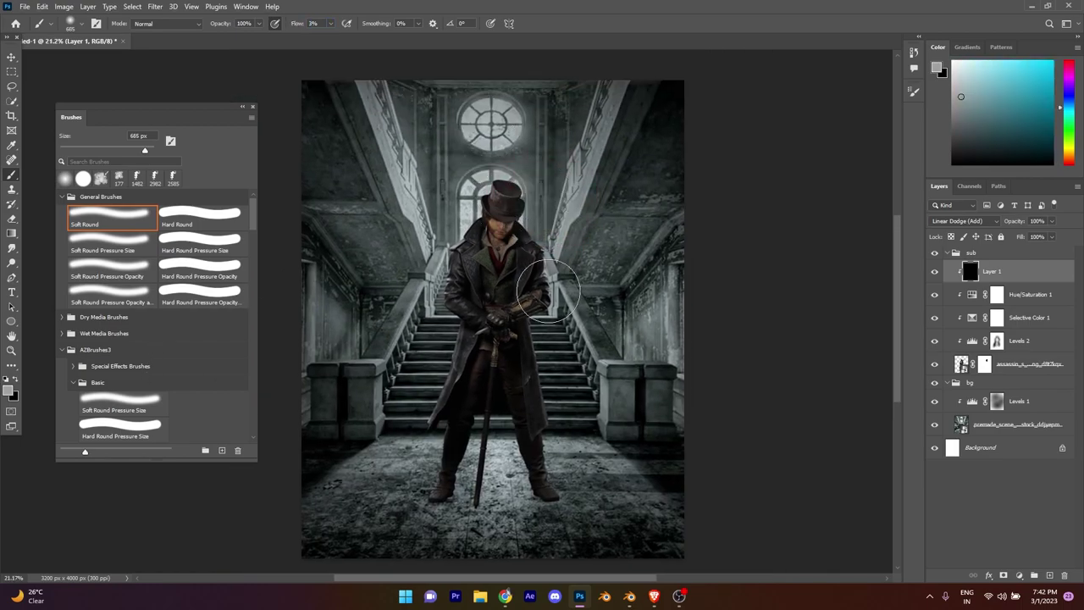
- Paint light grey sampled from the window glow onto the coat, face and collar
alt+click(642, 295)
alt+click(448, 181)
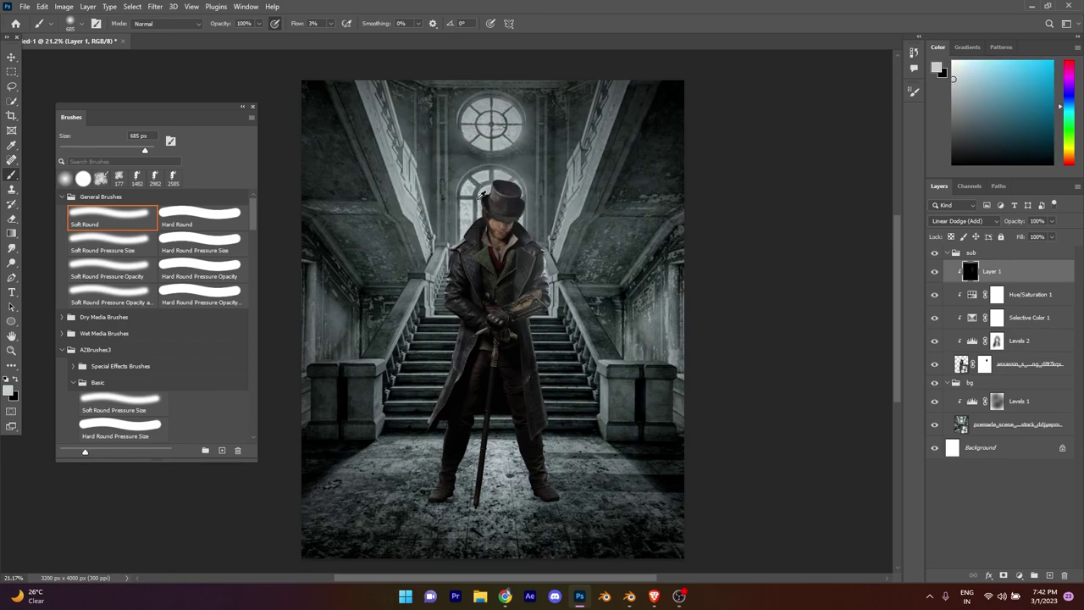
drag(482, 194, 411, 449)
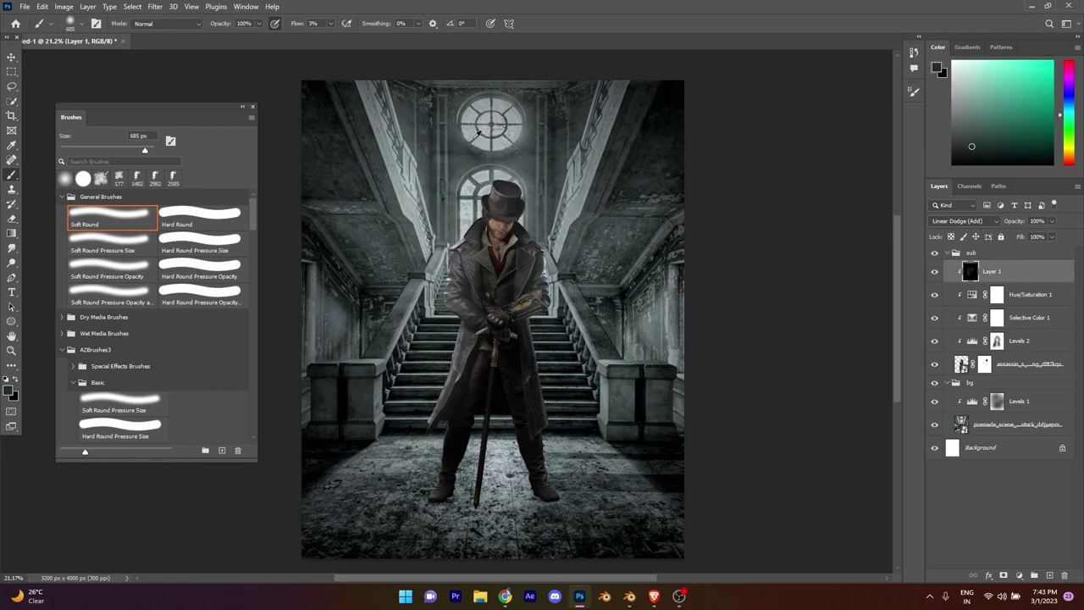
alt+click(470, 132)
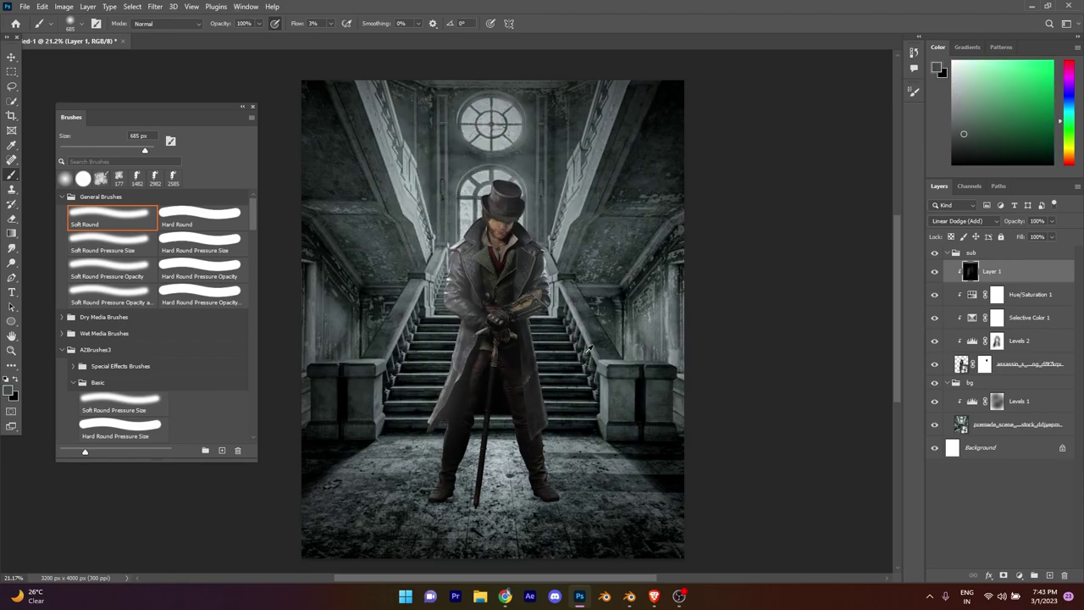
alt+click(546, 434)
alt+click(510, 127)
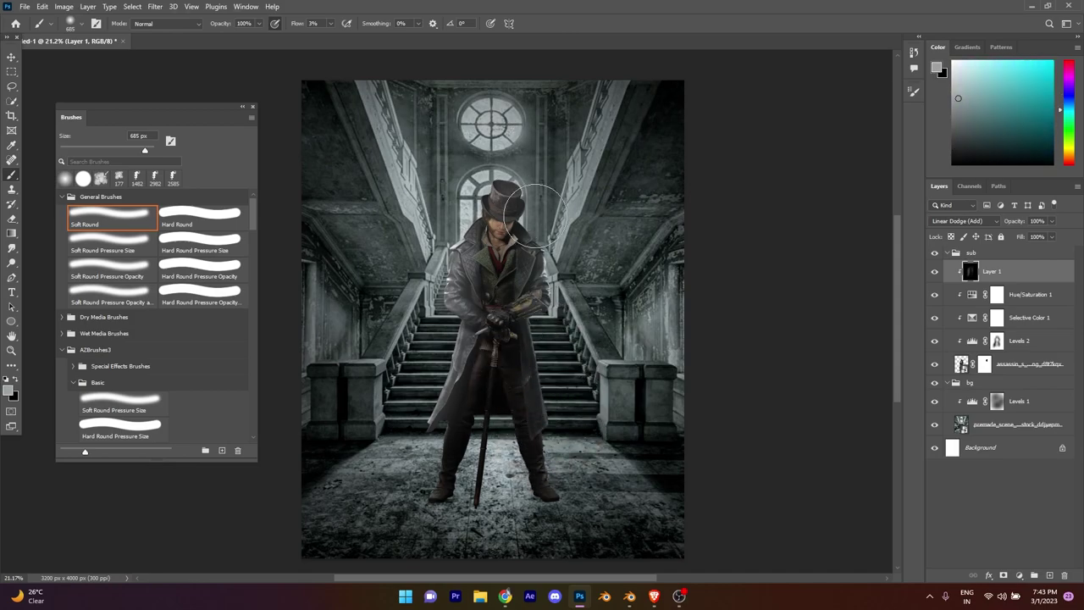
drag(481, 244, 492, 271)
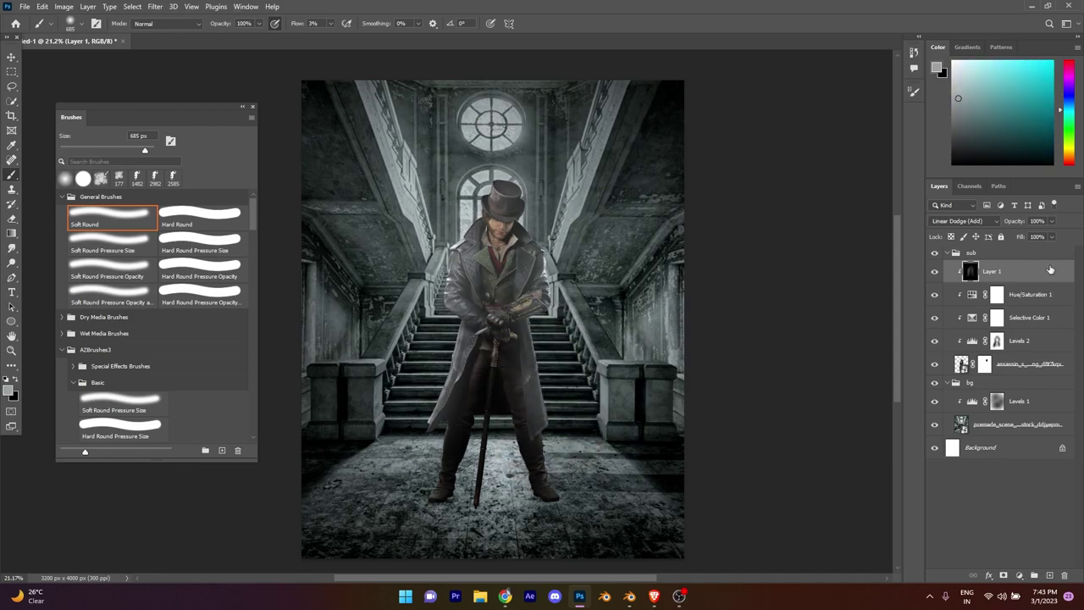
- Split the lighting layer's underlying Blend If to 45/105 and set opacity to 87%
double_click(1042, 271)
mouse_move(752, 299)
mouse_down()
mouse_move(742, 298)
mouse_move(781, 299)
mouse_up()
click(967, 121)
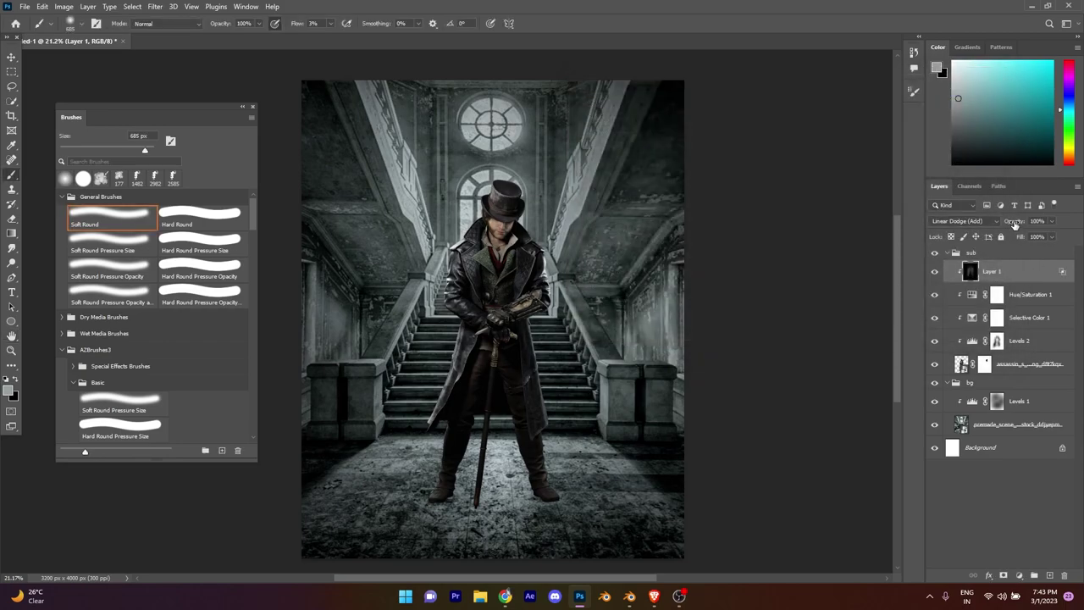
drag(1016, 222, 1013, 223)
scroll(484, 356, up, 3)
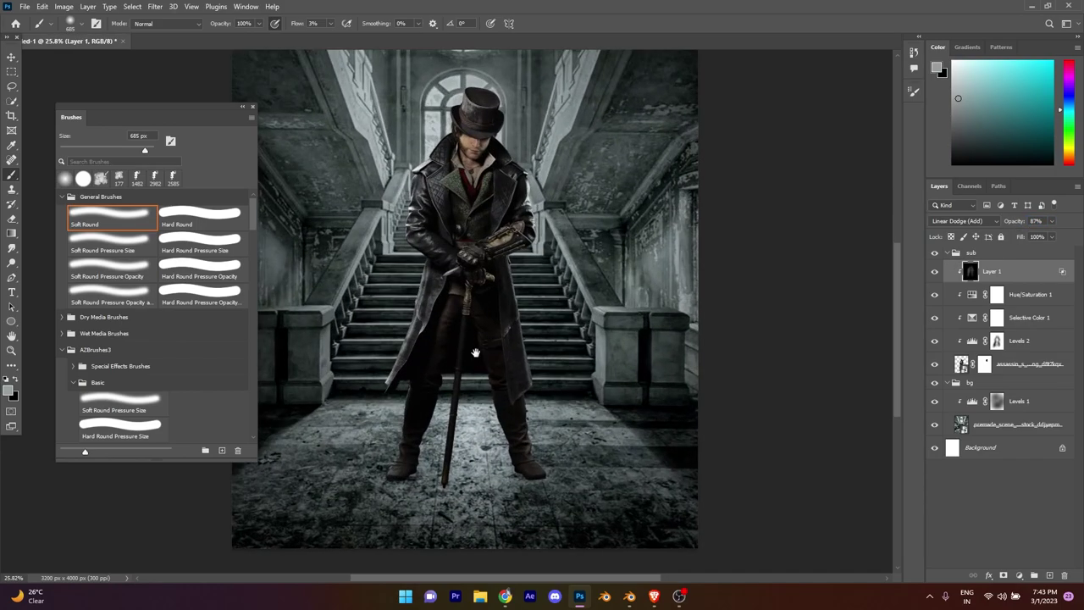
scroll(528, 360, down, 3)
scroll(529, 360, up, 2)
scroll(515, 435, down, 2)
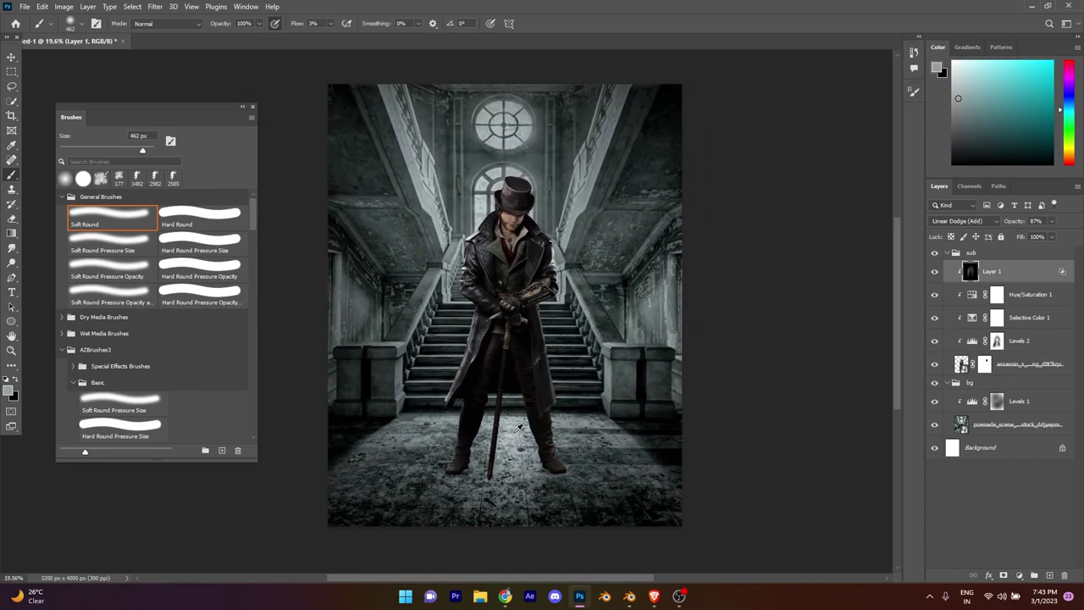
scroll(515, 435, up, 3)
- Collapse the sub and bg groups, add Layer 2 above bg, and reset default colours
click(948, 253)
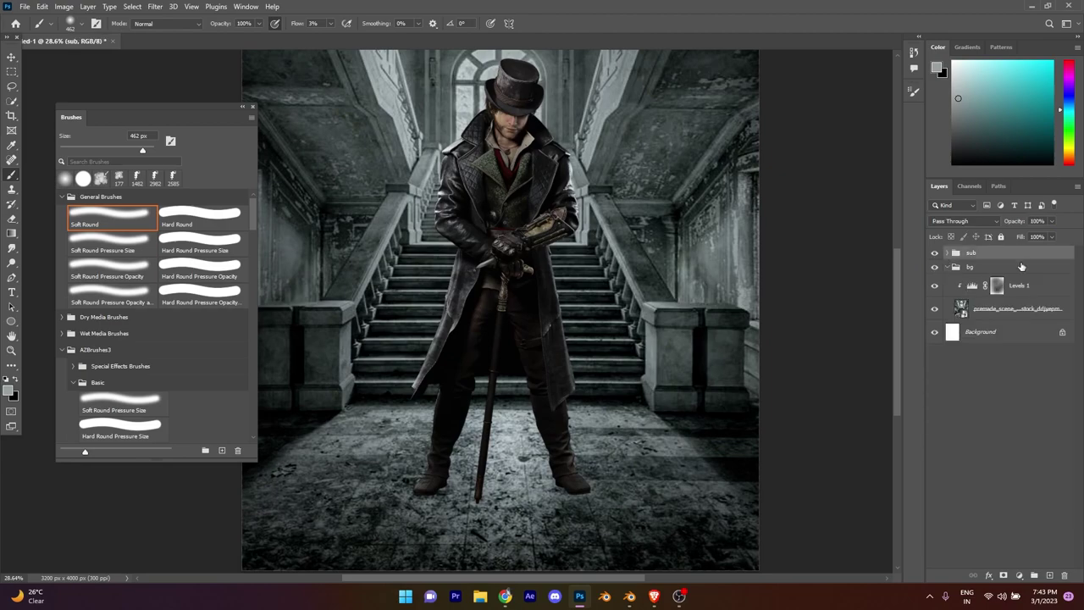
click(947, 266)
scroll(569, 474, down, 2)
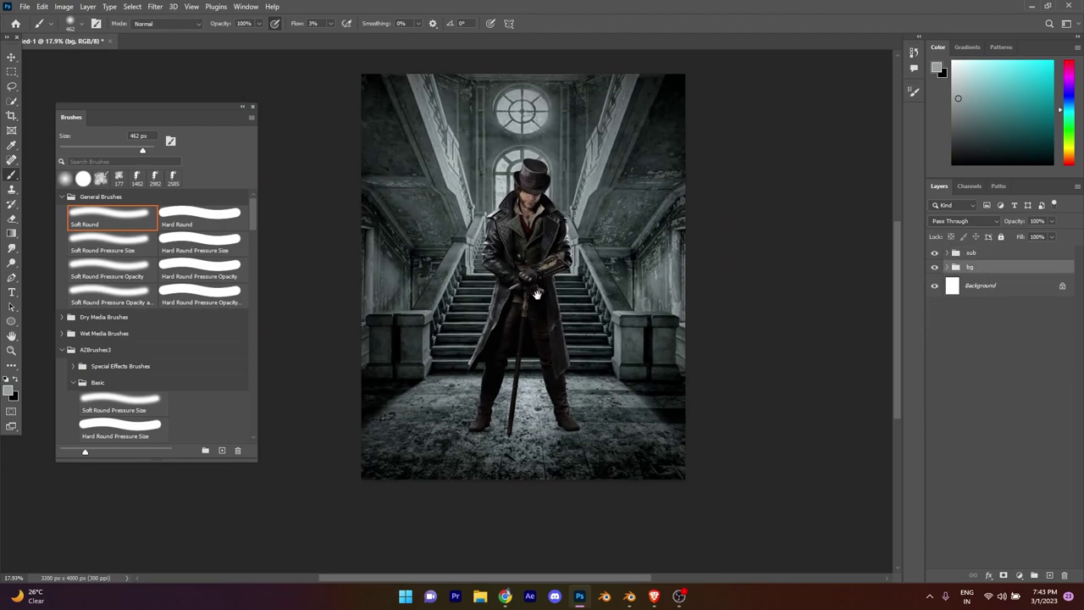
click(1049, 576)
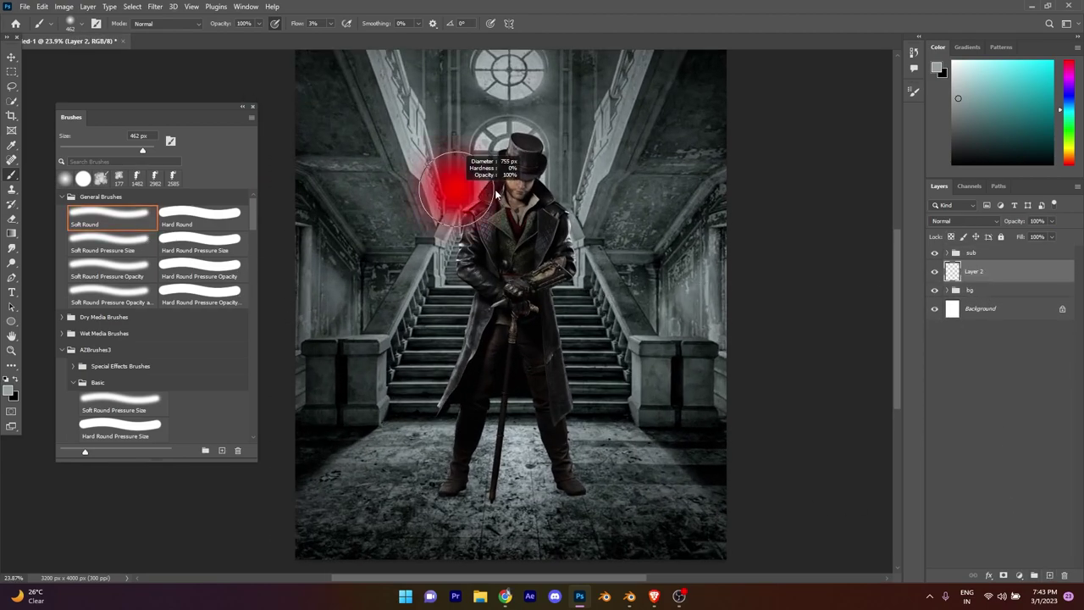
click(7, 380)
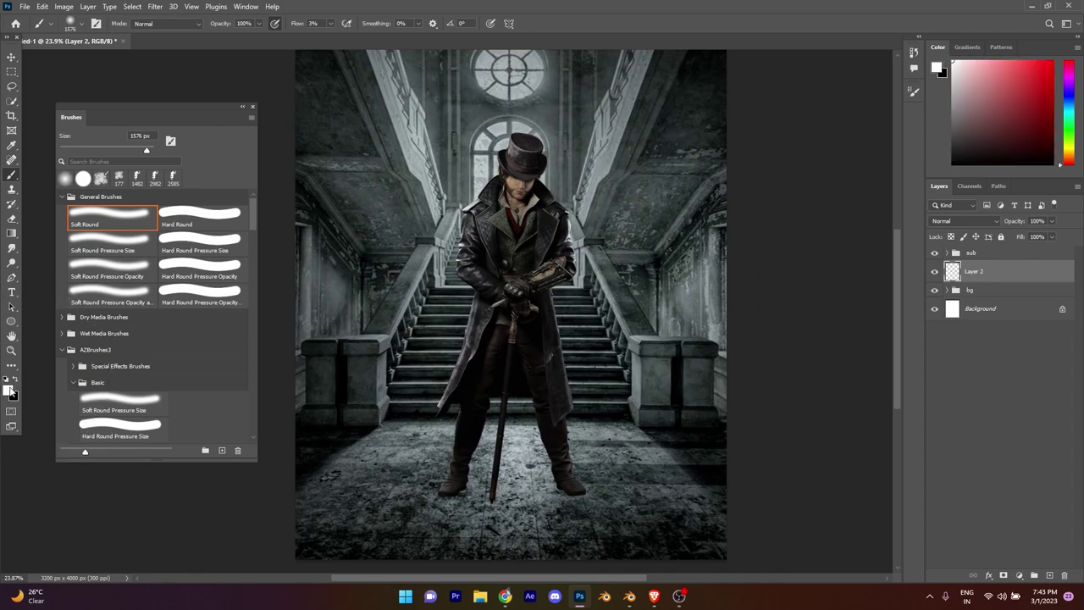
click(10, 391)
click(983, 255)
scroll(520, 233, up, 1)
scroll(520, 233, down, 3)
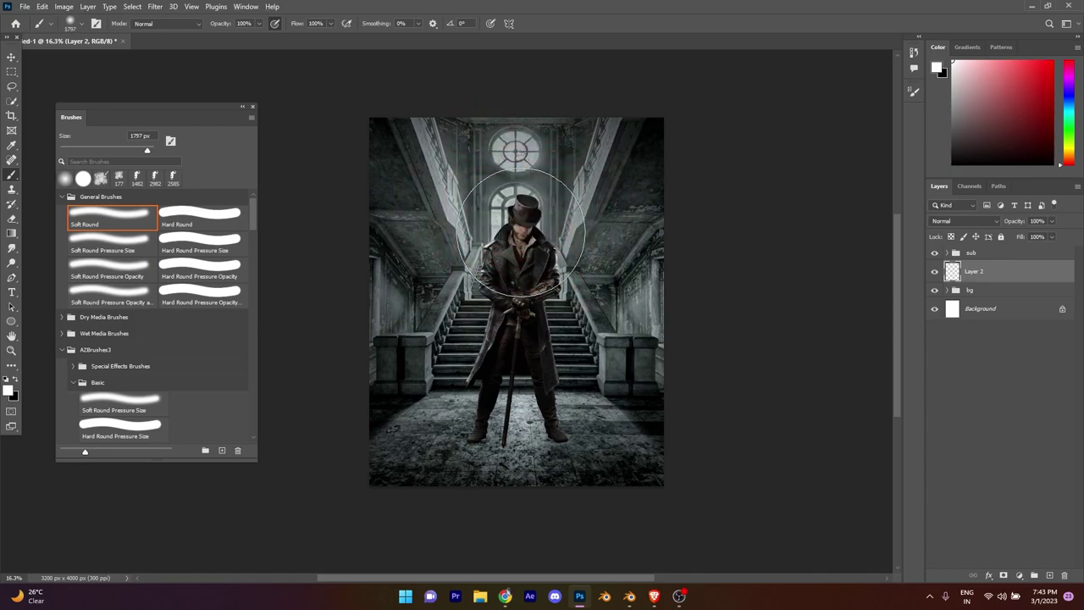
- Set Layer 2 to Linear Dodge (Add) and scale the glow to about 122% around its centre
click(964, 220)
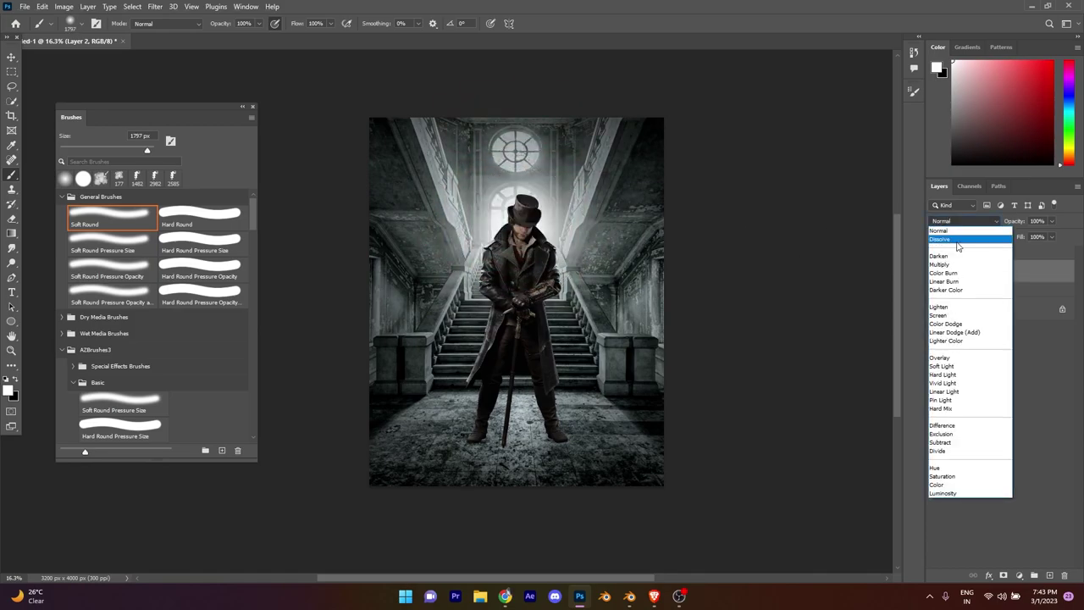
click(971, 324)
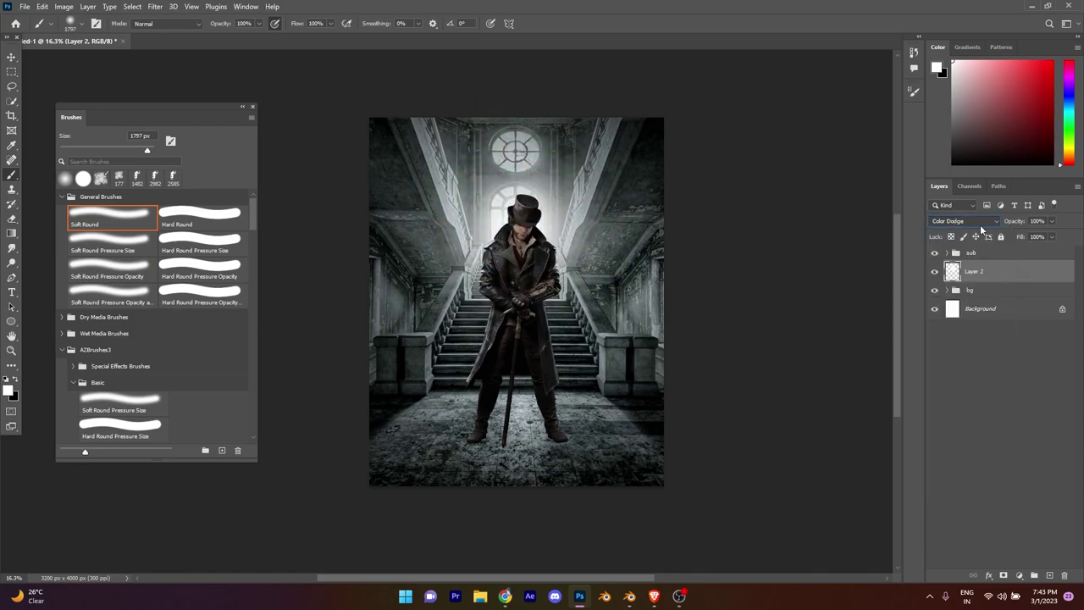
click(980, 222)
click(969, 332)
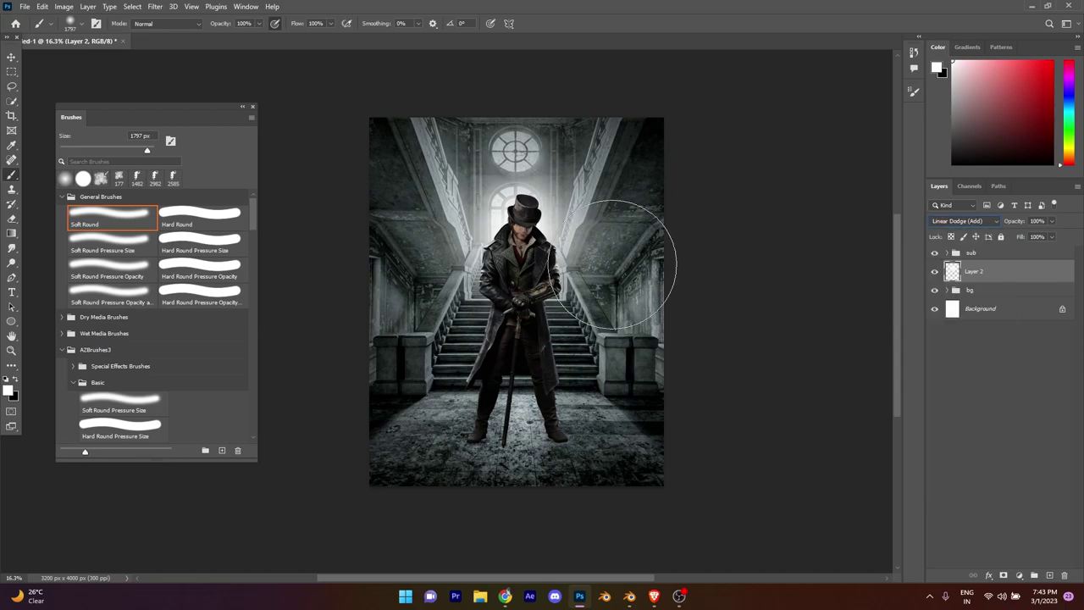
click(12, 57)
drag(654, 366, 563, 280)
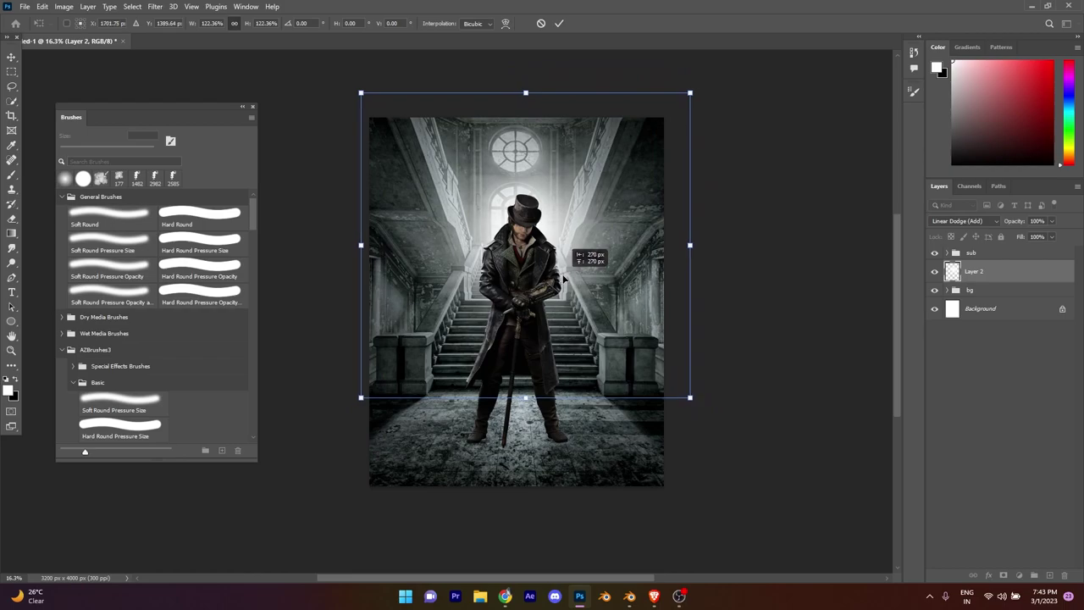
click(559, 24)
scroll(509, 264, up, 3)
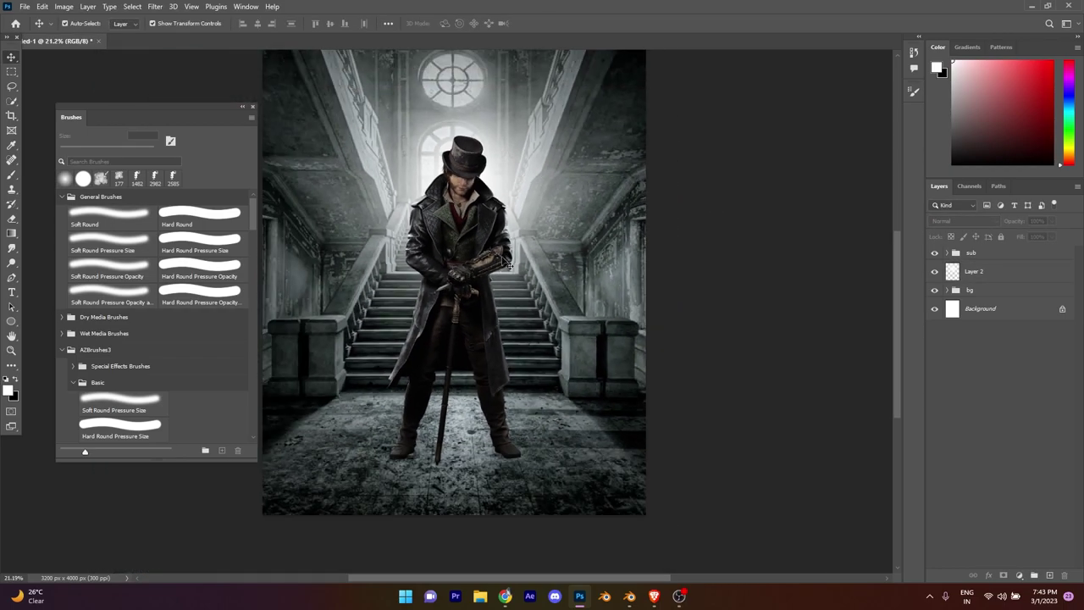
- Add a white Solid Color fill above Layer 1 inside the sub group
click(946, 252)
click(937, 271)
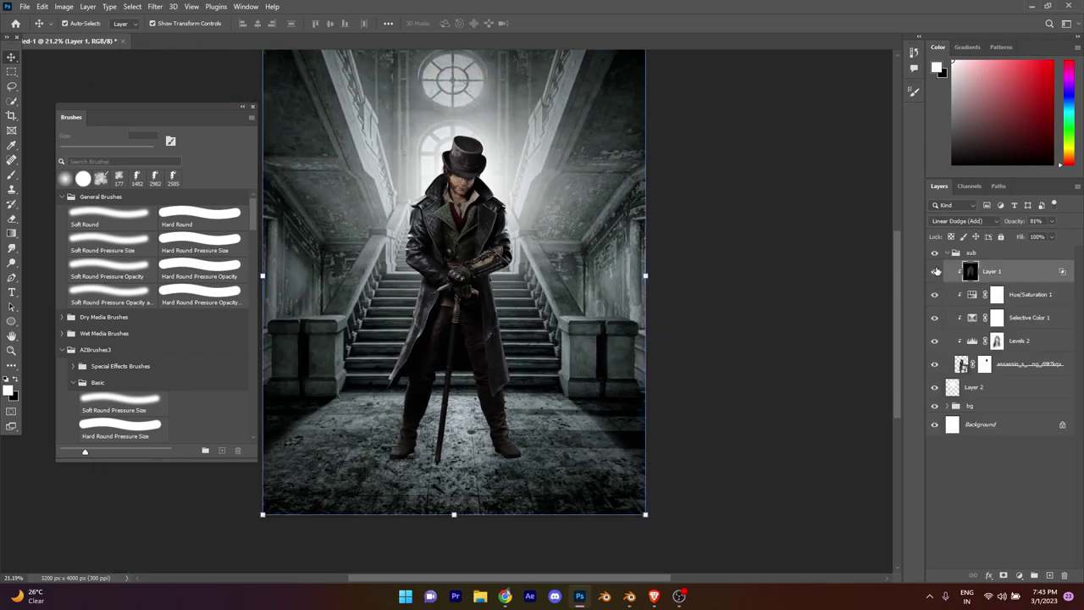
click(135, 216)
click(1019, 575)
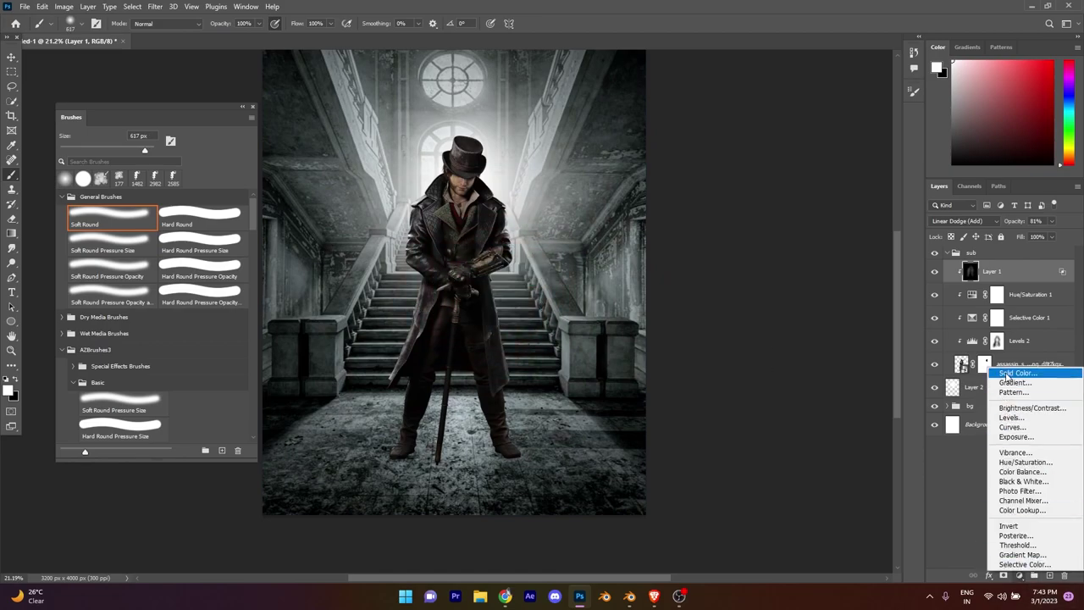
click(1012, 374)
click(744, 263)
click(988, 257)
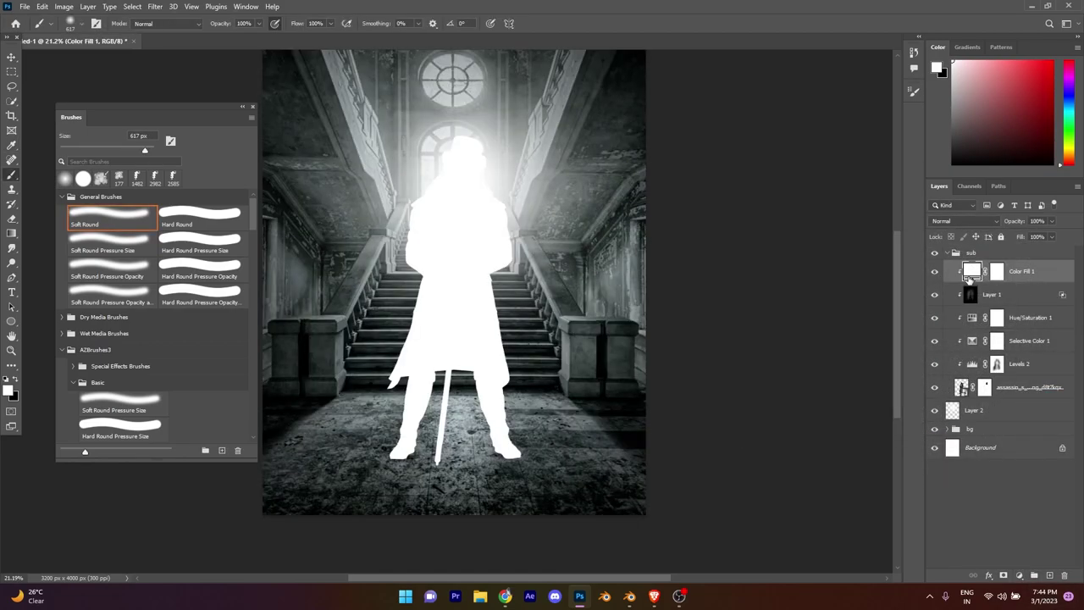
- Set Color Fill 1 to Screen with underlying Blend If split to 35/97
double_click(1069, 273)
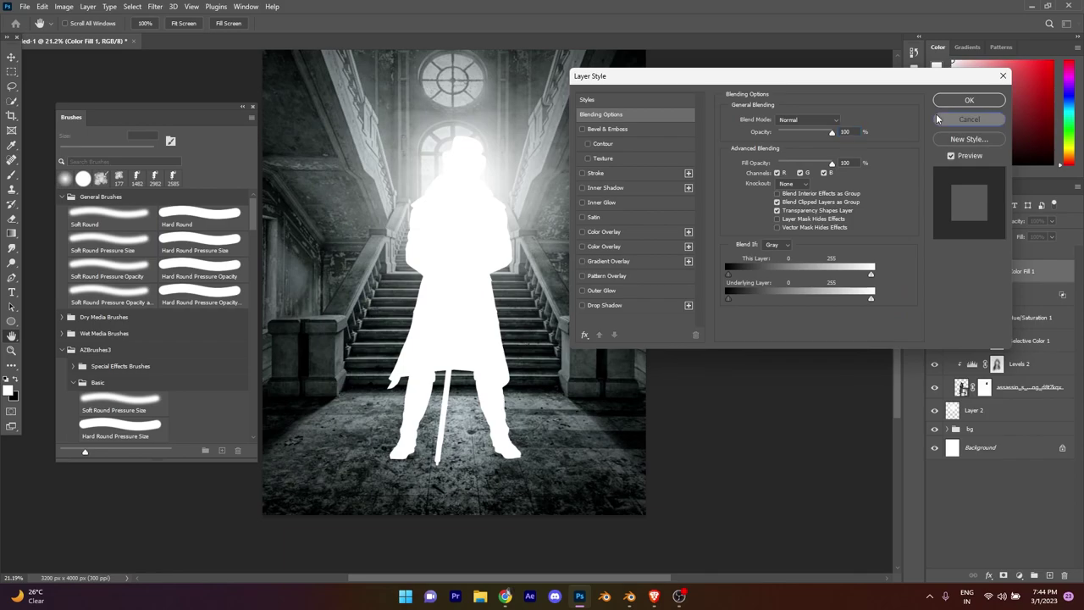
click(983, 119)
click(965, 221)
click(953, 315)
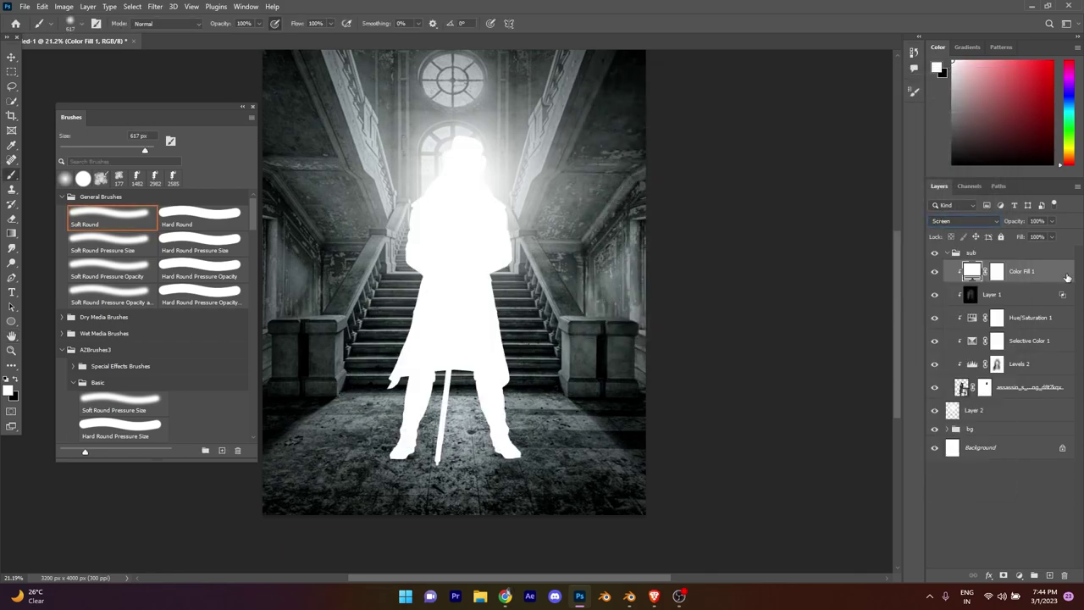
double_click(1045, 275)
drag(764, 297, 747, 298)
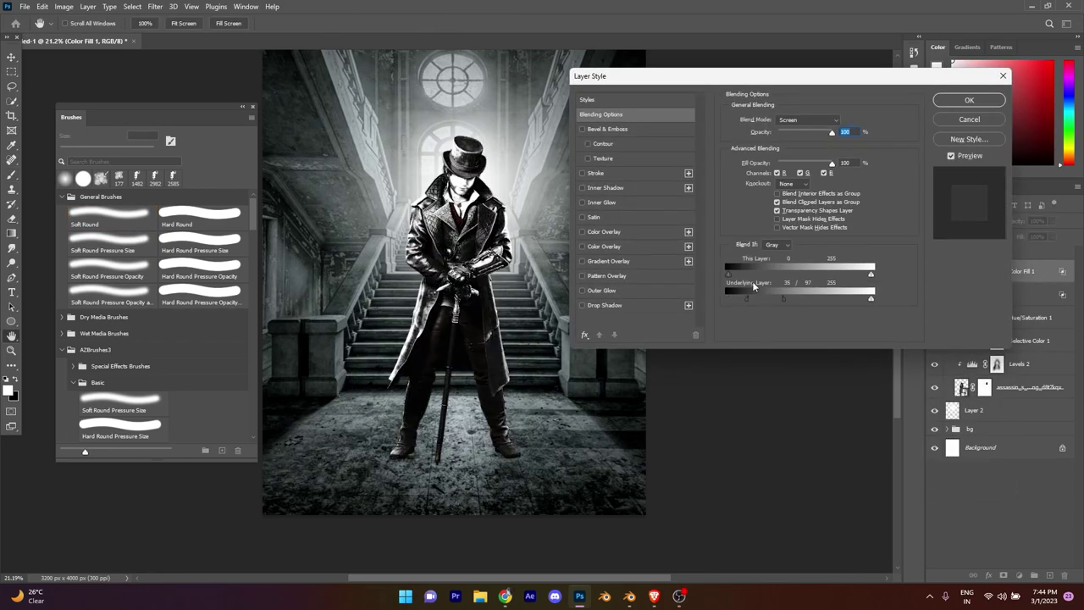
key(Return)
- Invert Color Fill 1's mask to hide the white, switch to white, and set brush flow to 30%
key(ctrl+i)
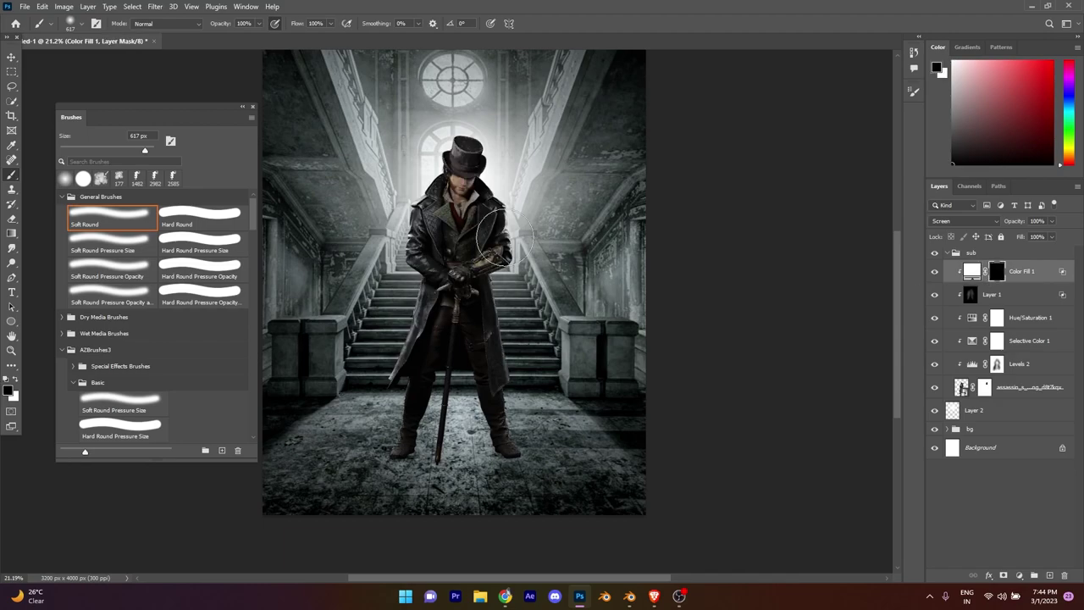
key(x)
scroll(501, 193, up, 5)
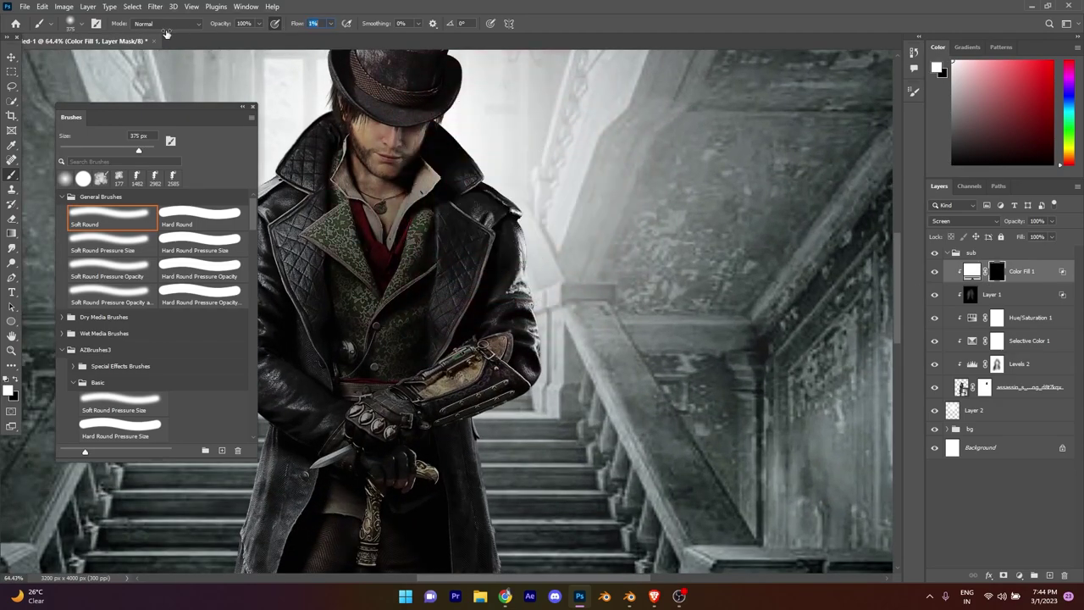
scroll(493, 153, up, 3)
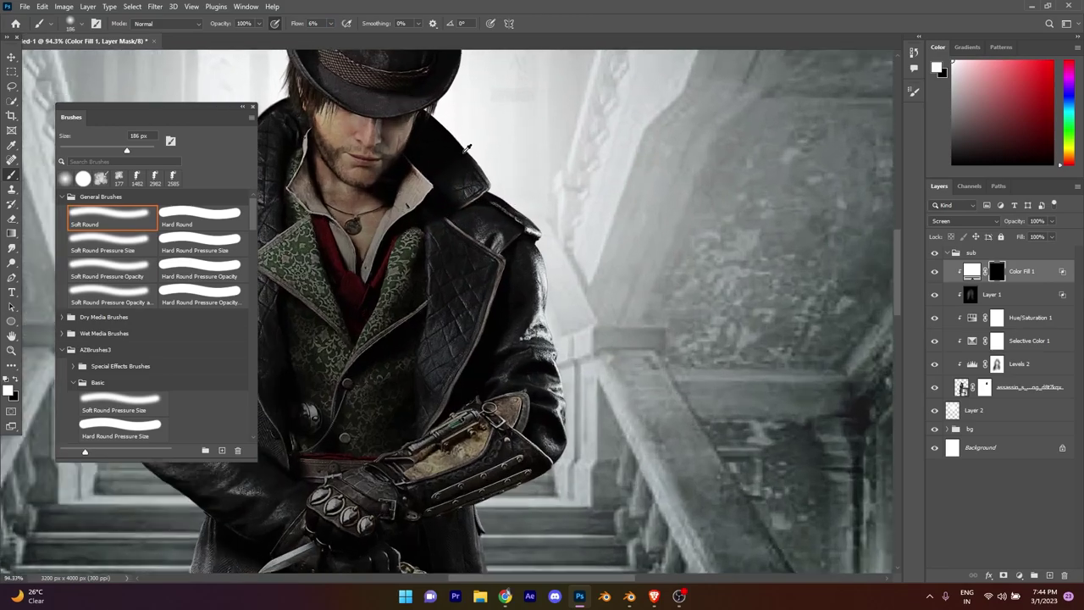
scroll(615, 229, down, 1)
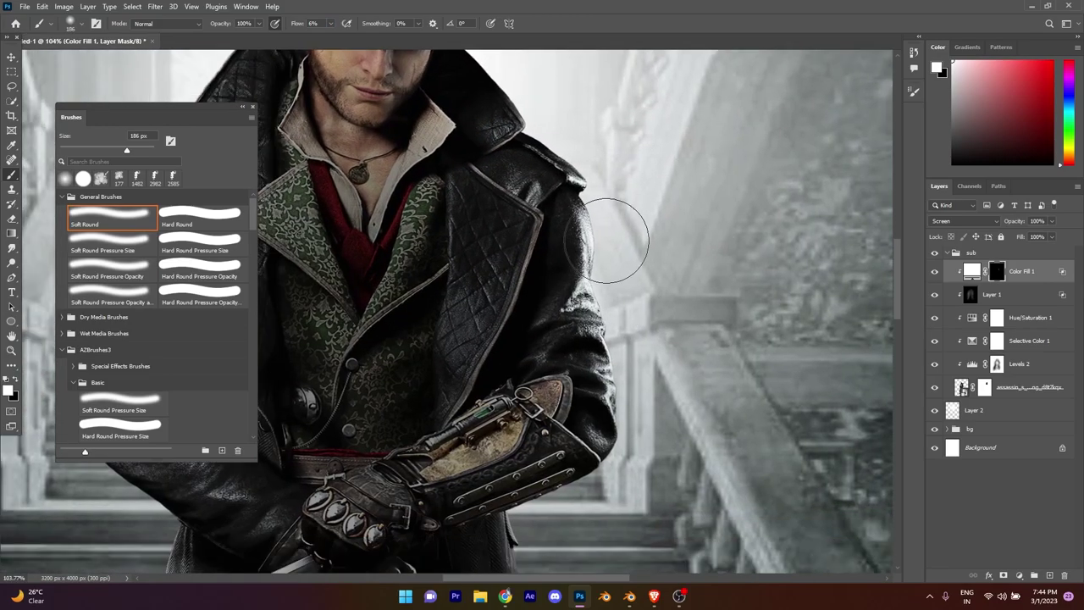
scroll(608, 329, down, 2)
scroll(534, 136, up, 4)
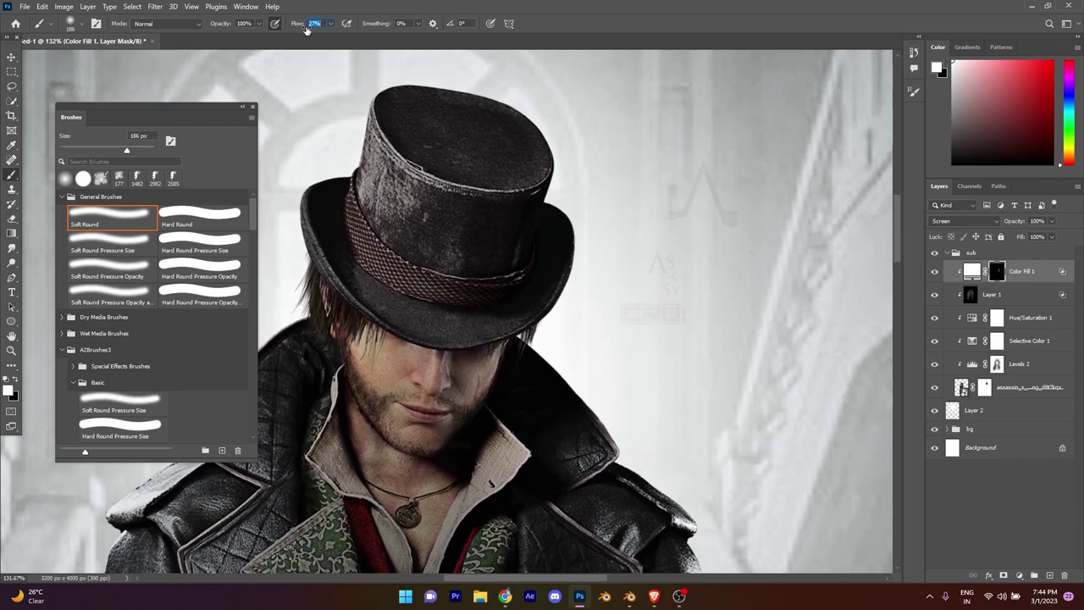
text(30)
key(Return)
- Inspect the hat, legs and cane, then set the brush to about 391 px with 19% flow
drag(519, 401, 519, 395)
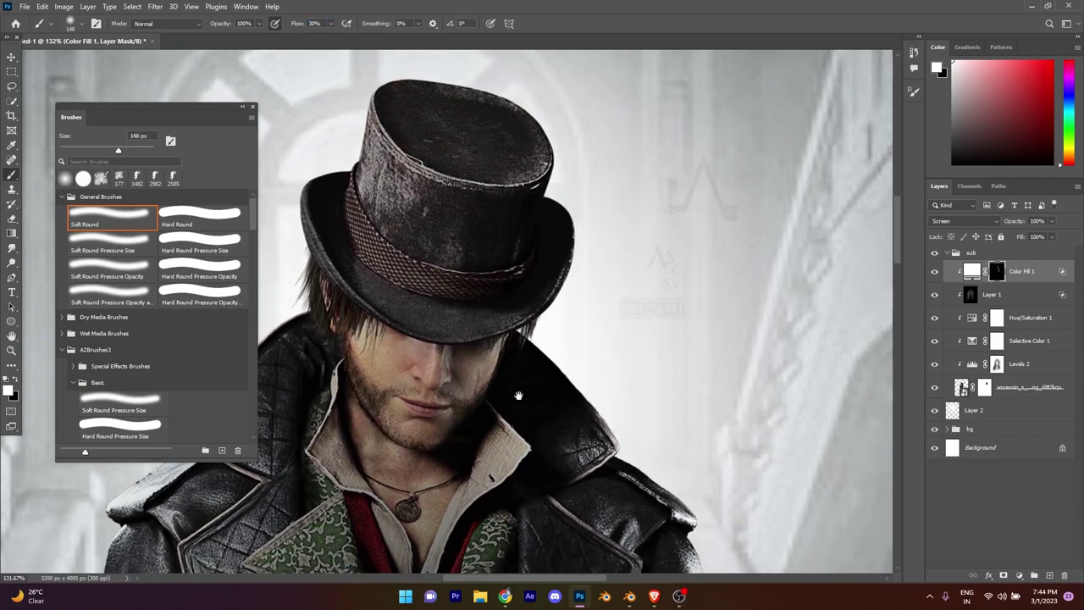
scroll(519, 396, up, 1)
scroll(415, 275, down, 2)
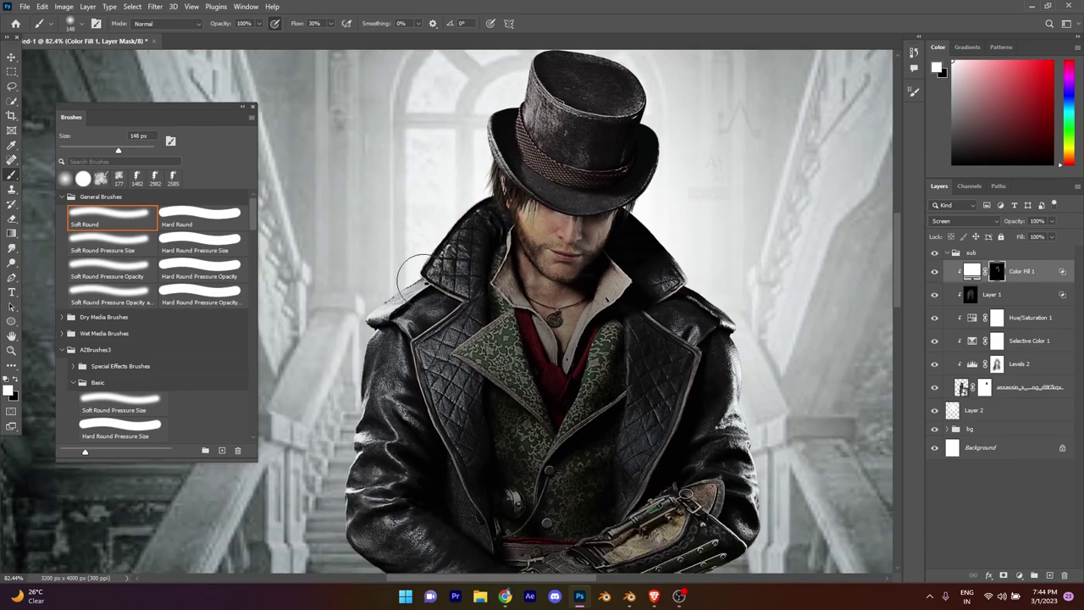
scroll(373, 356, down, 2)
scroll(385, 235, up, 2)
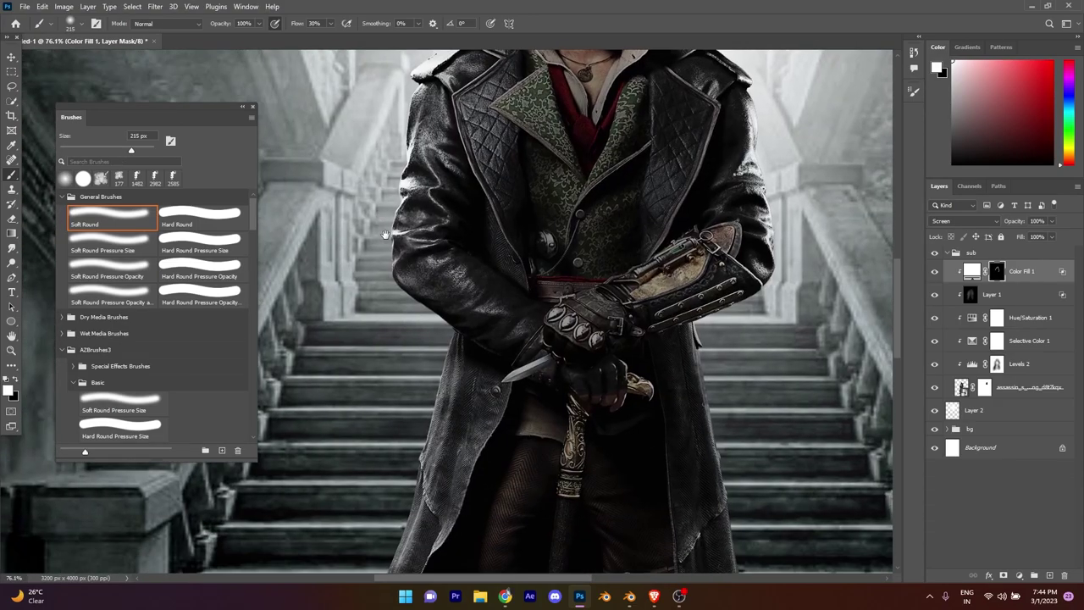
drag(428, 445, 499, 177)
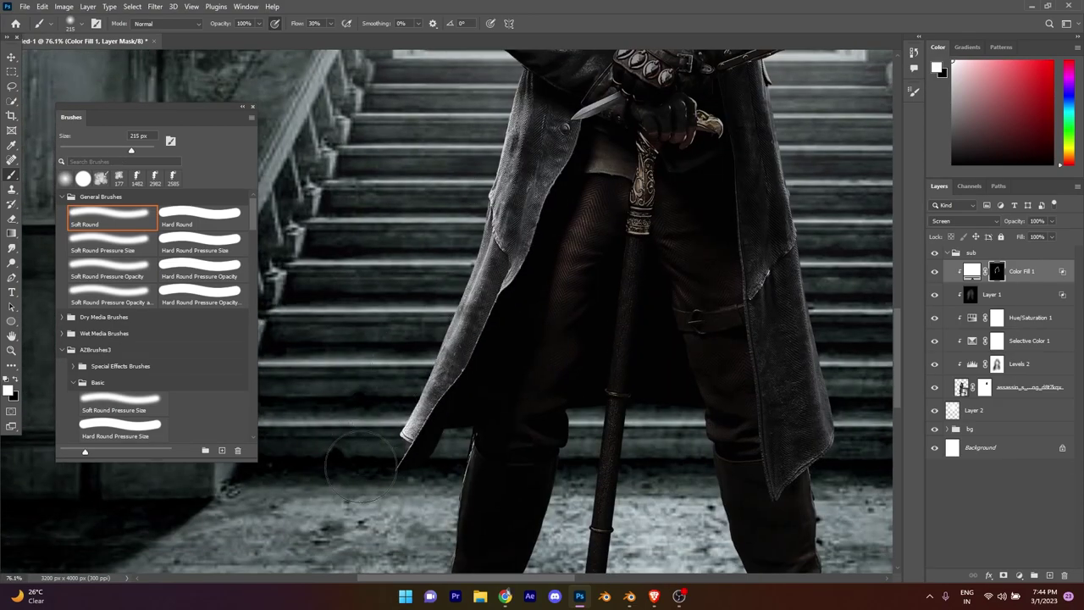
scroll(398, 423, down, 2)
scroll(474, 356, up, 1)
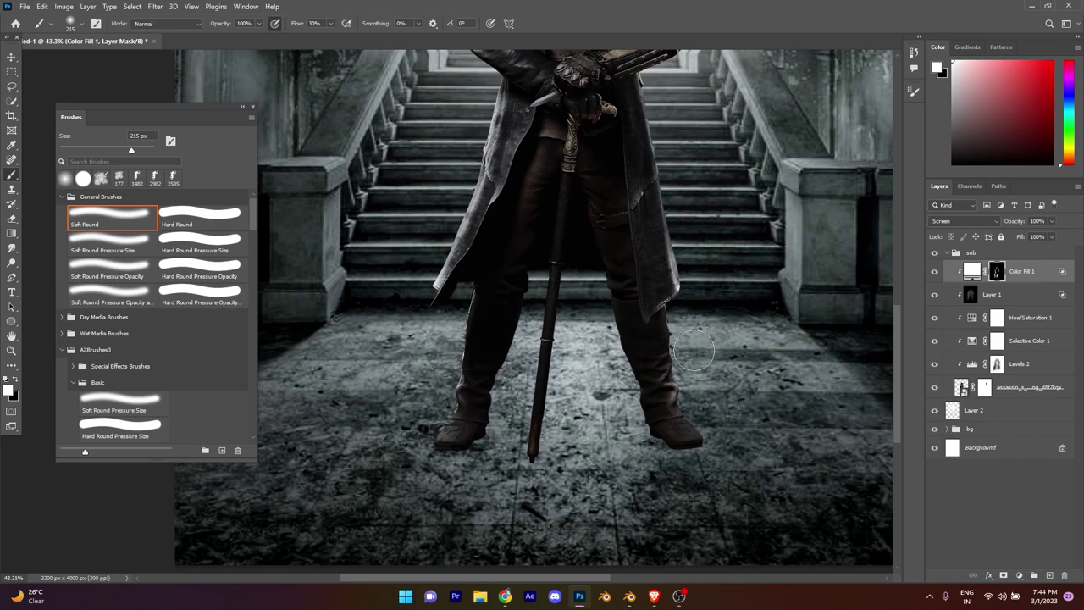
scroll(695, 349, down, 2)
scroll(625, 296, up, 1)
scroll(631, 165, up, 1)
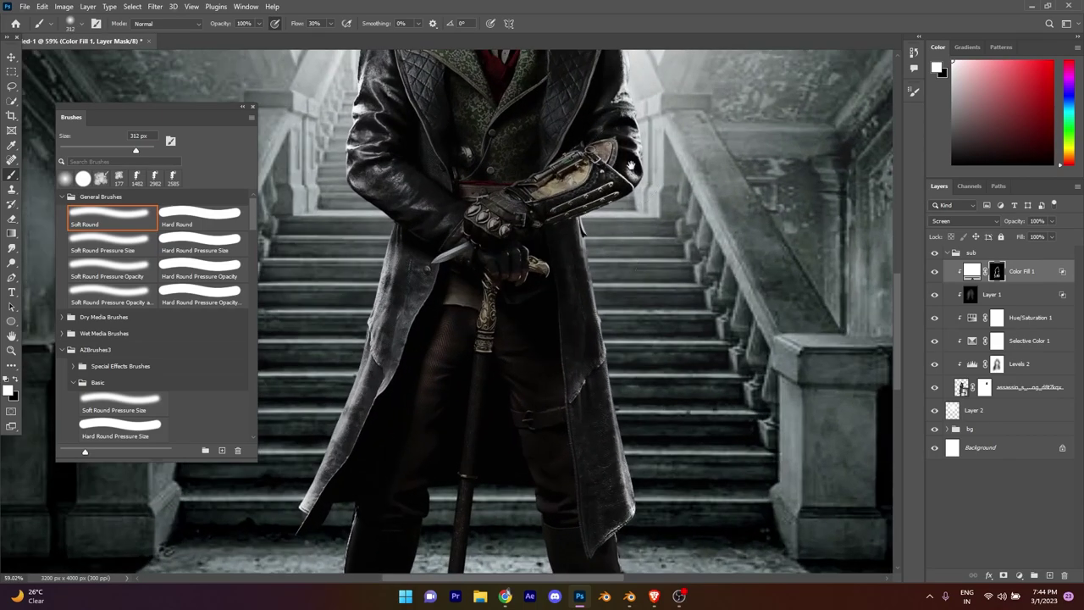
drag(631, 166, 605, 327)
scroll(513, 127, down, 1)
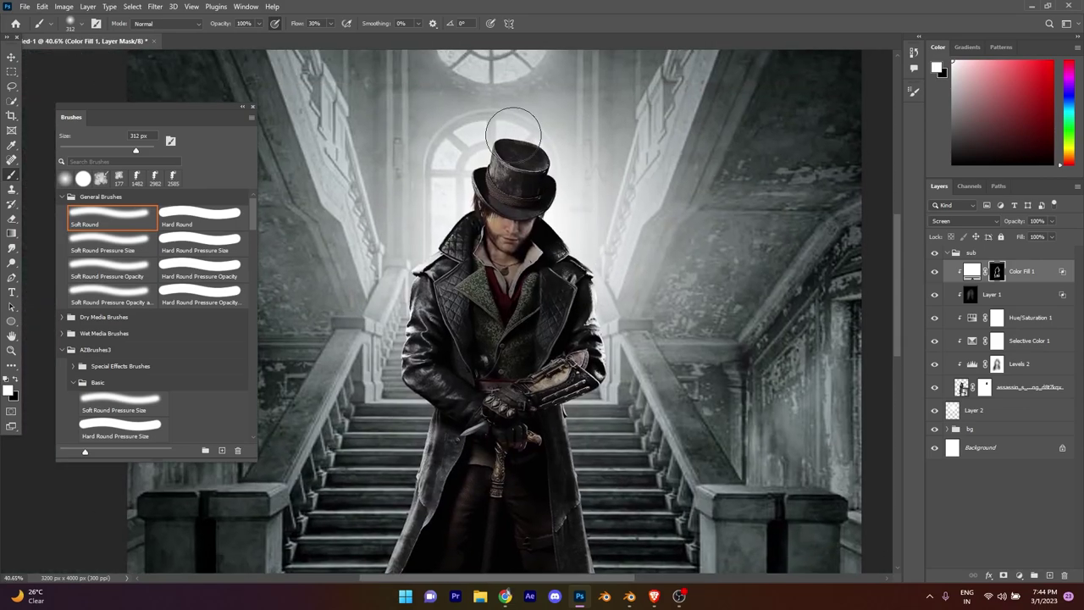
drag(587, 209, 606, 270)
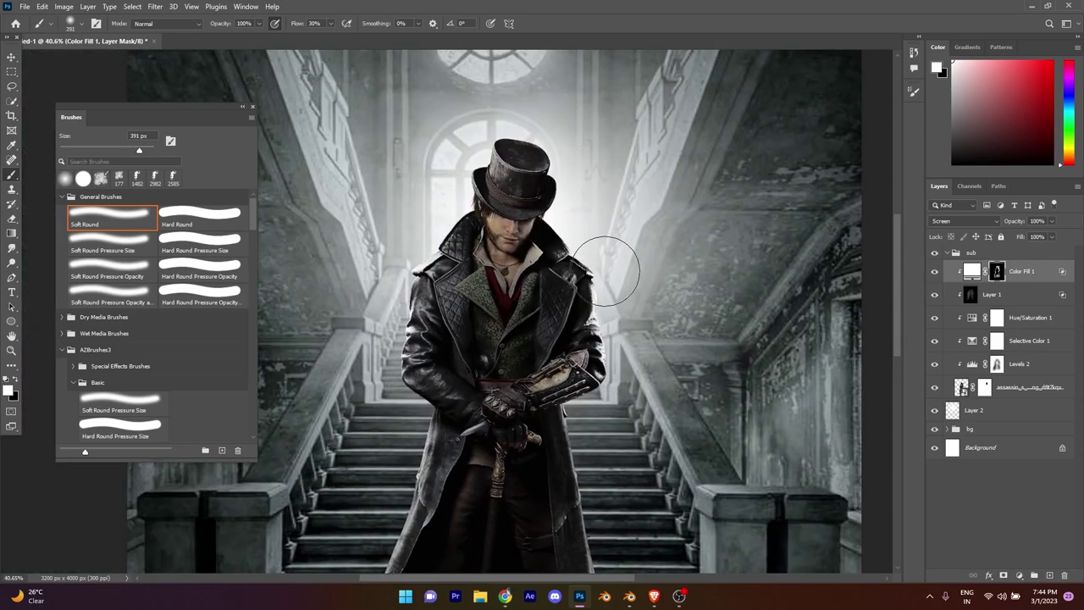
scroll(632, 325, down, 1)
scroll(591, 339, down, 1)
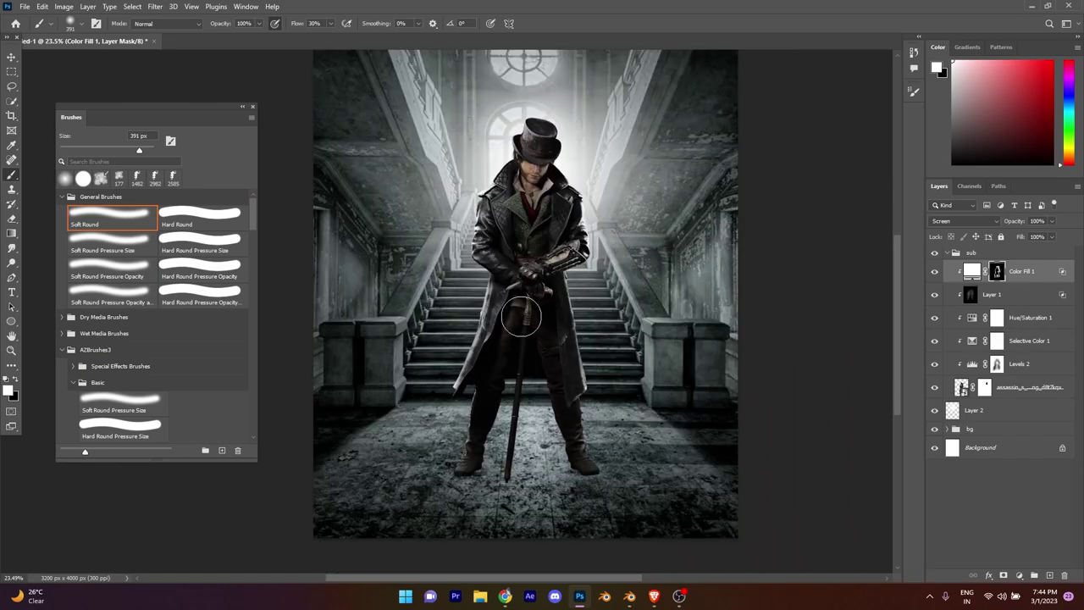
scroll(524, 462, down, 1)
scroll(542, 432, up, 2)
scroll(561, 415, up, 1)
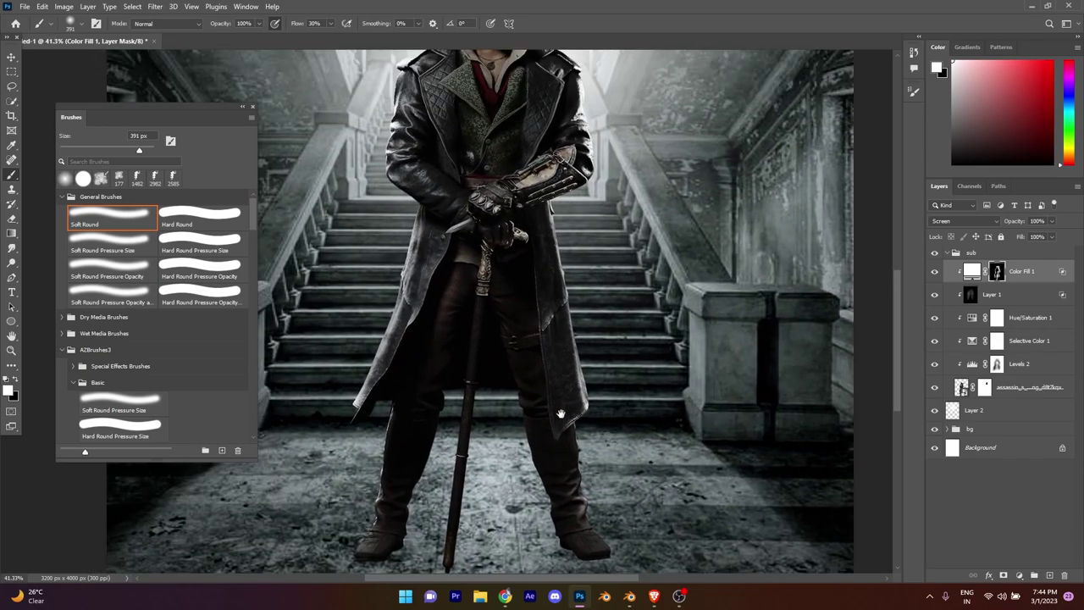
scroll(579, 335, down, 2)
key(shift+1)
key(shift+9)
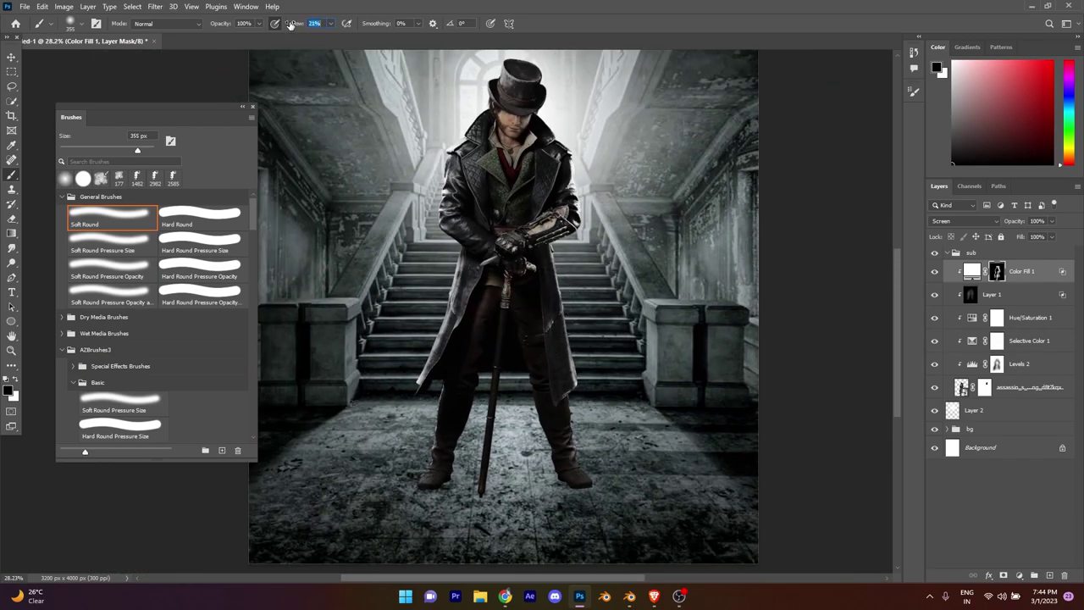
scroll(407, 348, up, 2)
scroll(457, 331, up, 1)
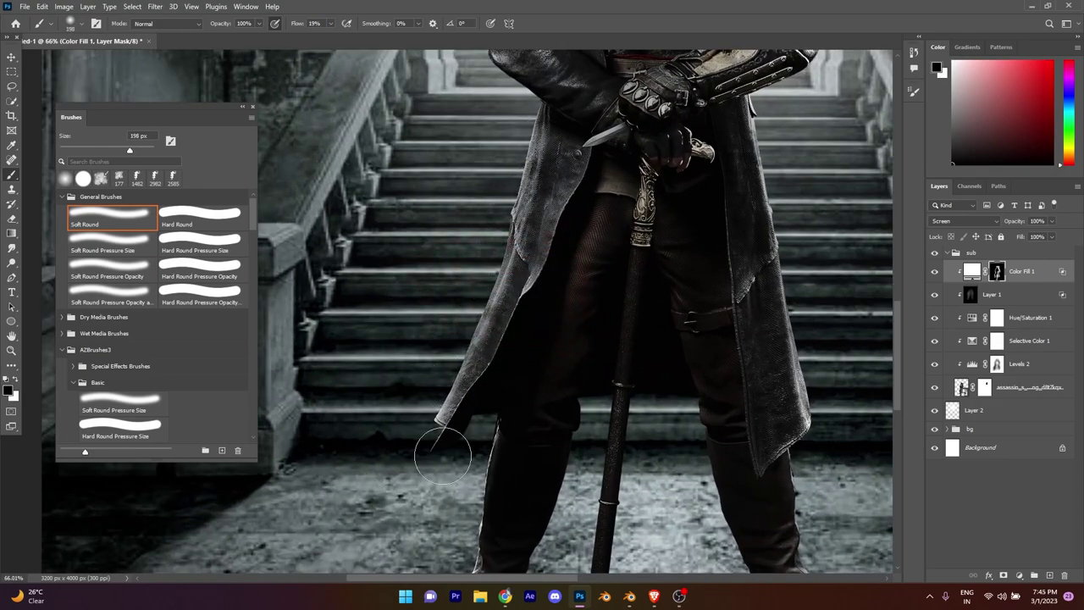
scroll(595, 357, down, 1)
- Add an Exposure adjustment clipped to the character, raised to about +2.33
right_click(595, 356)
key(Escape)
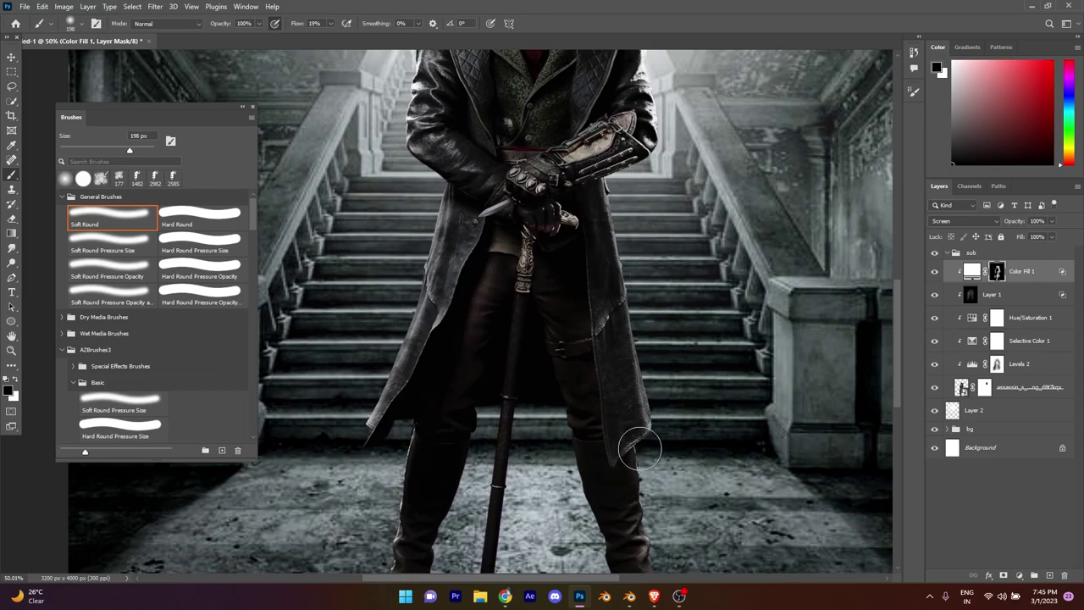
scroll(625, 412, down, 1)
scroll(532, 323, up, 2)
scroll(496, 387, up, 1)
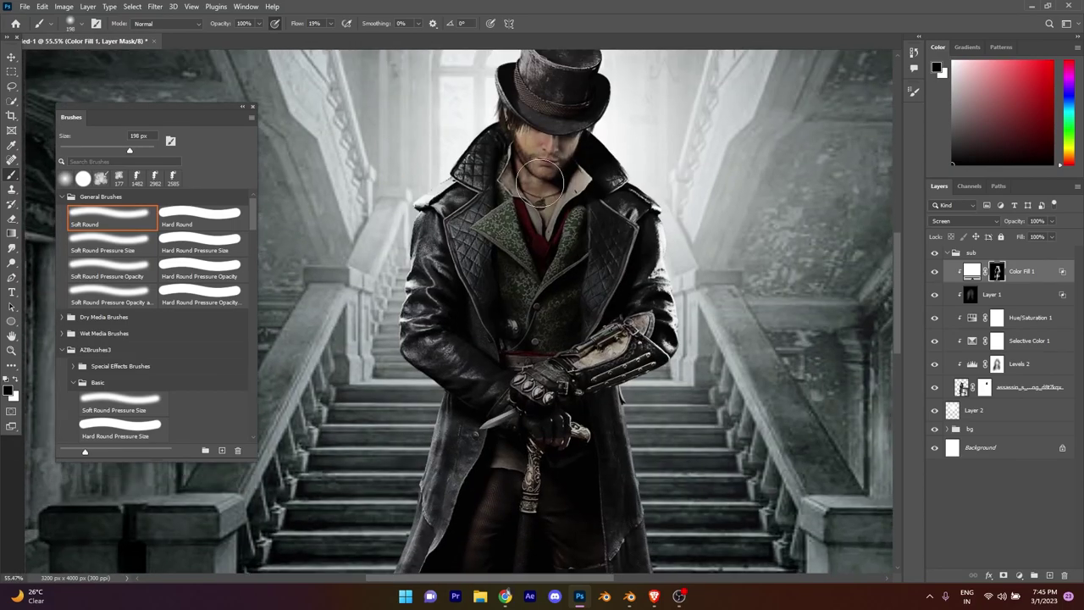
scroll(520, 377, down, 5)
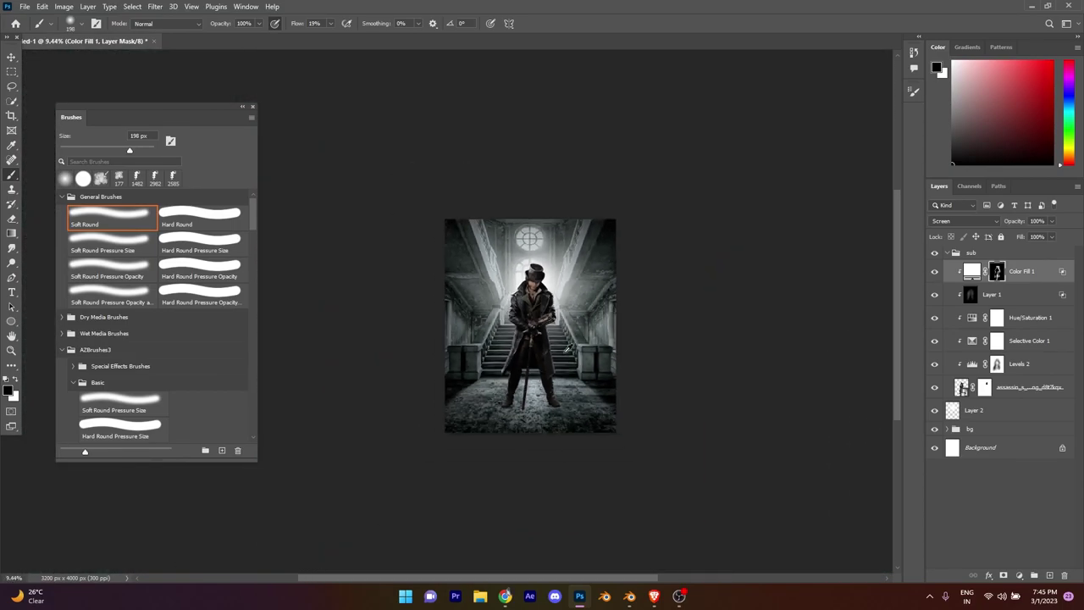
scroll(557, 377, up, 1)
scroll(557, 377, up, 2)
scroll(567, 424, up, 1)
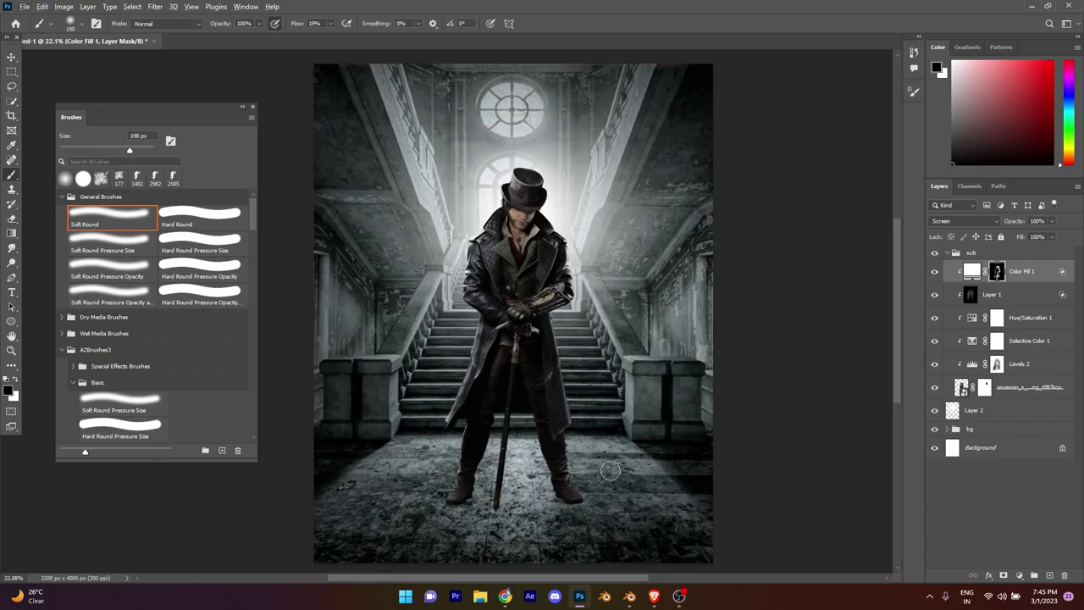
drag(610, 470, 594, 430)
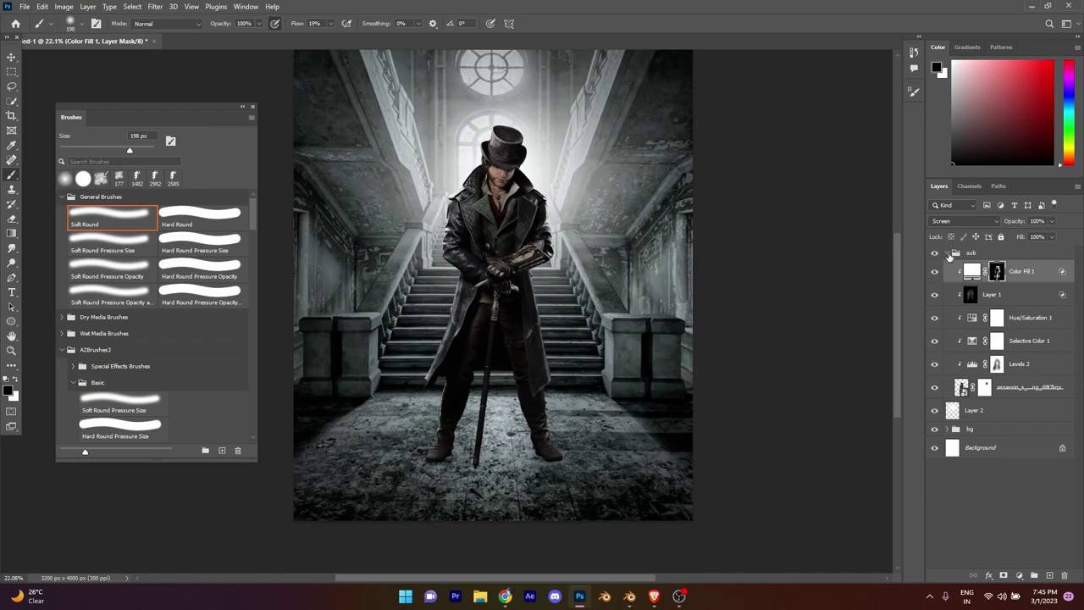
click(1020, 576)
click(1012, 446)
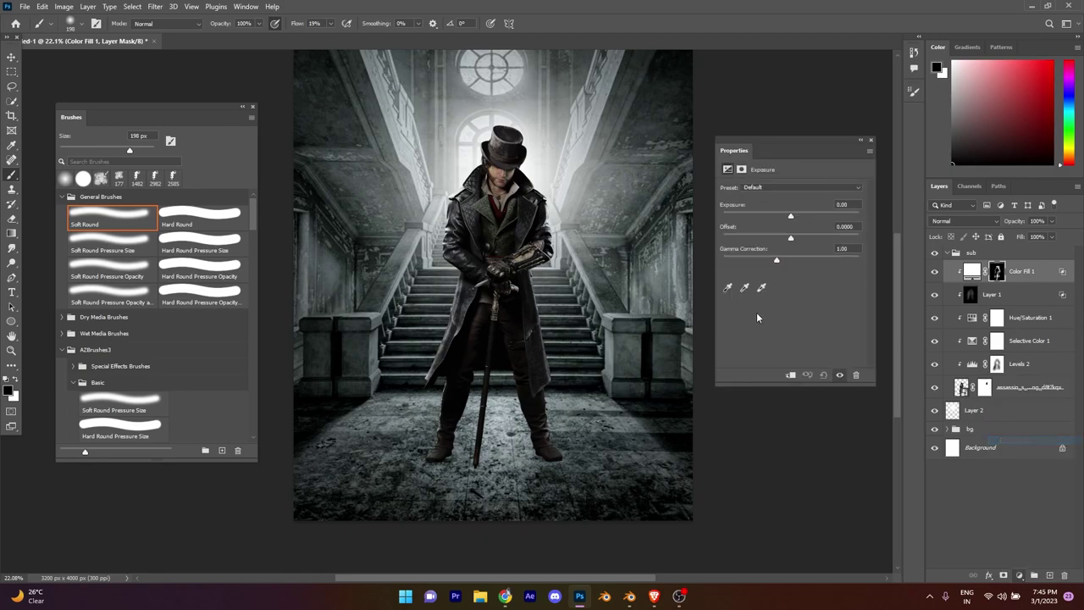
drag(791, 216, 817, 216)
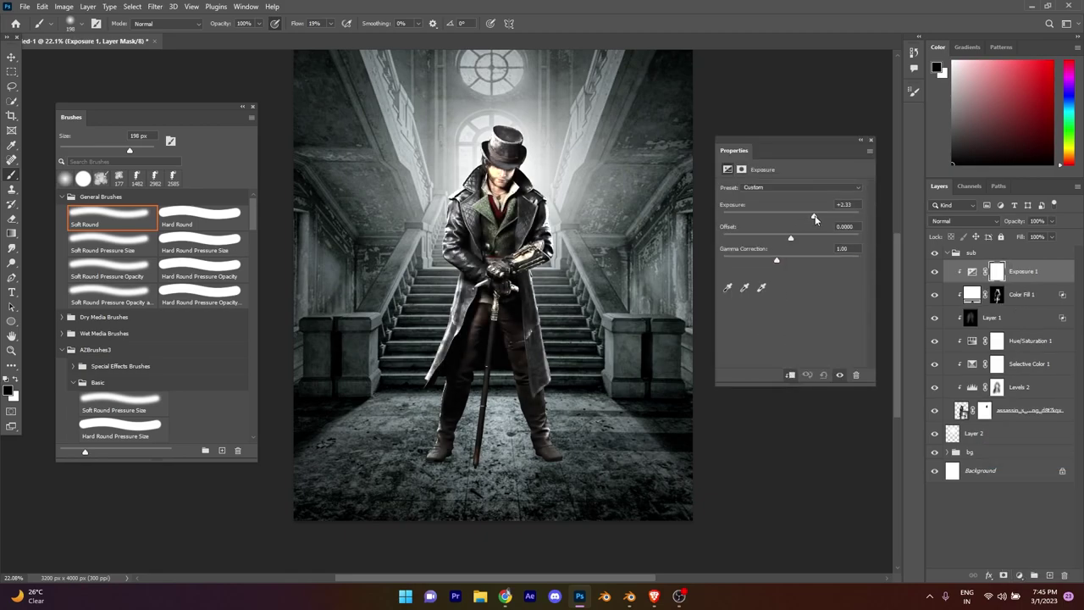
click(870, 141)
- Invert Exposure 1's mask so the brightening starts fully hidden
key(ctrl+i)
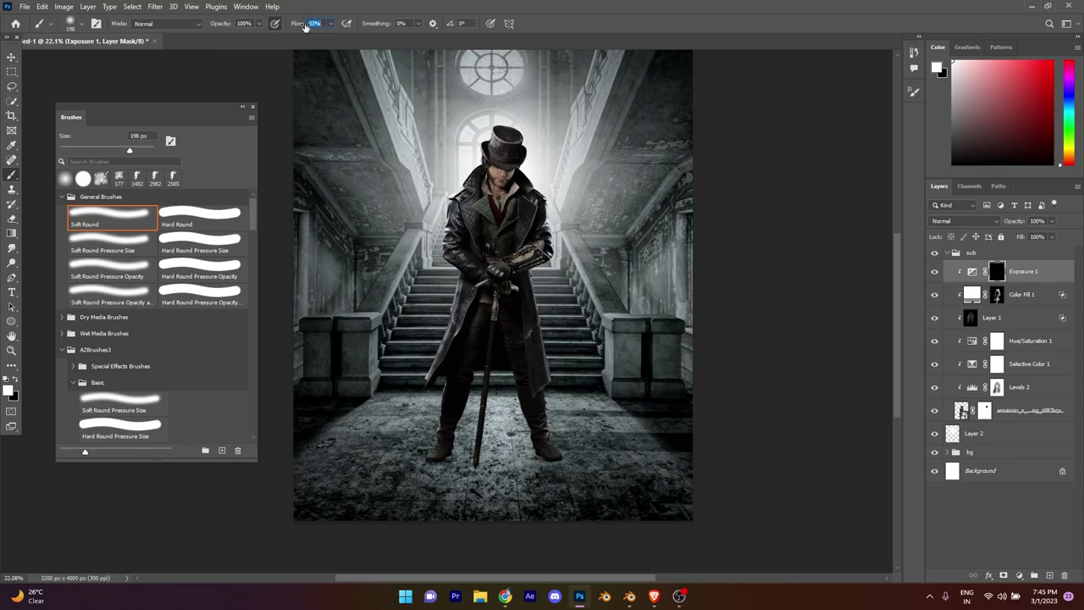
scroll(525, 140, up, 5)
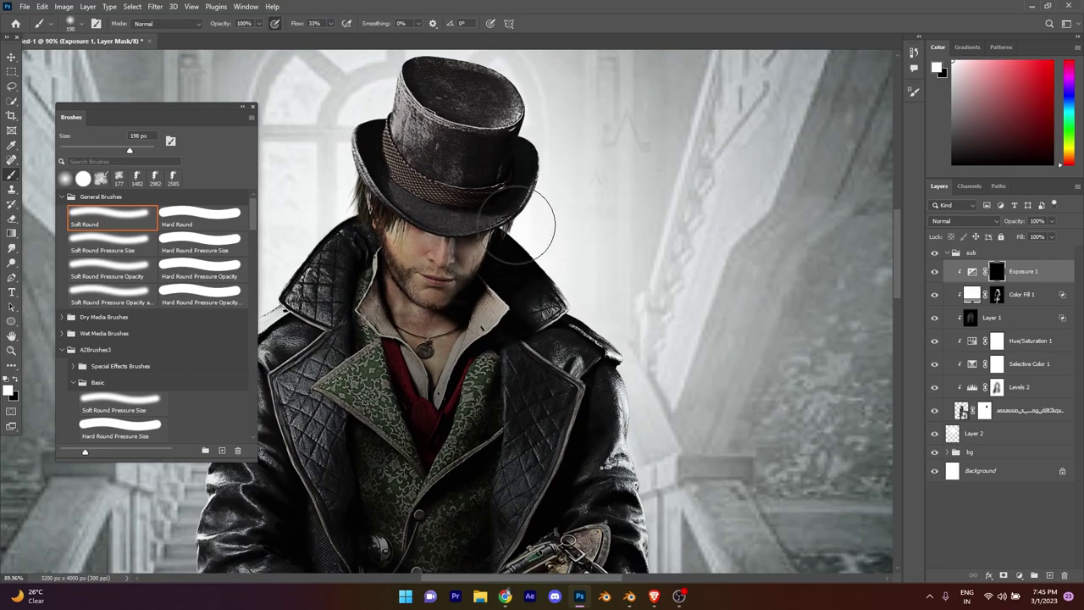
scroll(627, 318, down, 3)
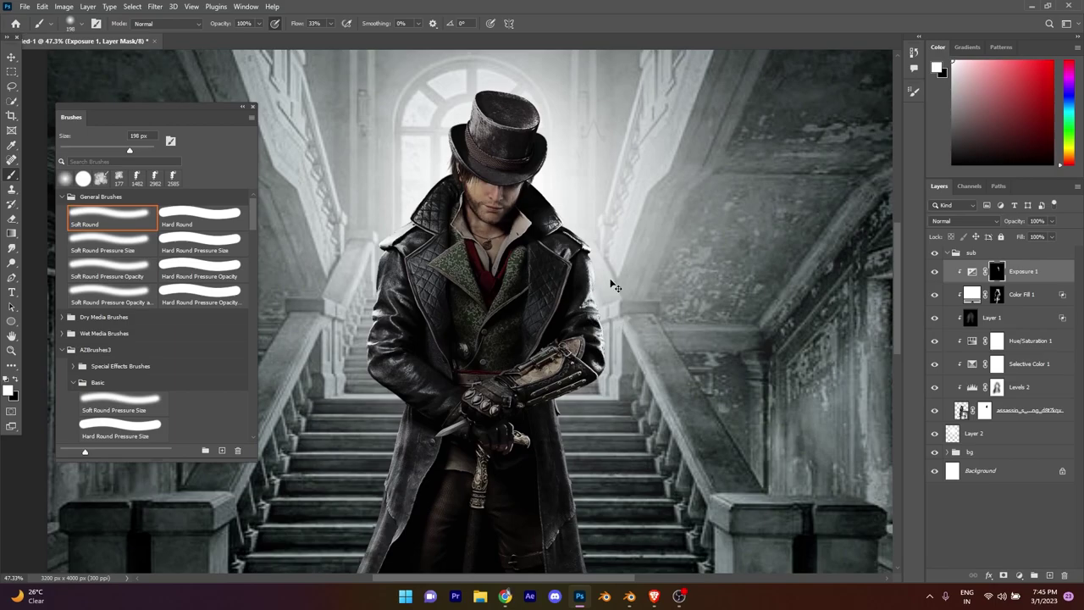
scroll(617, 255, up, 1)
scroll(584, 237, up, 1)
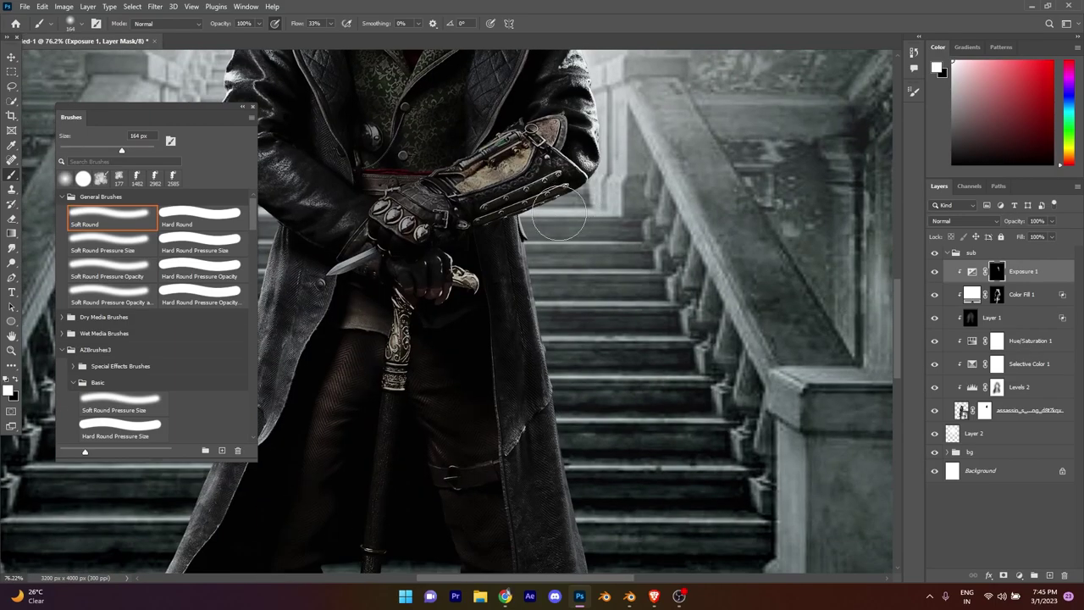
scroll(564, 286, down, 3)
scroll(564, 382, down, 2)
scroll(545, 306, down, 3)
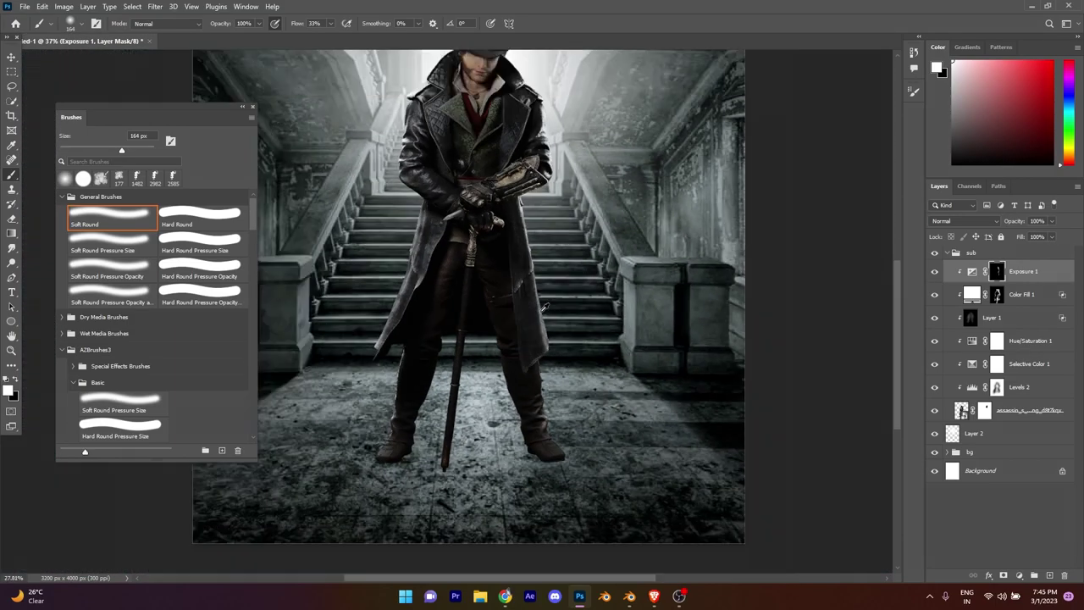
scroll(559, 398, up, 3)
scroll(457, 356, down, 3)
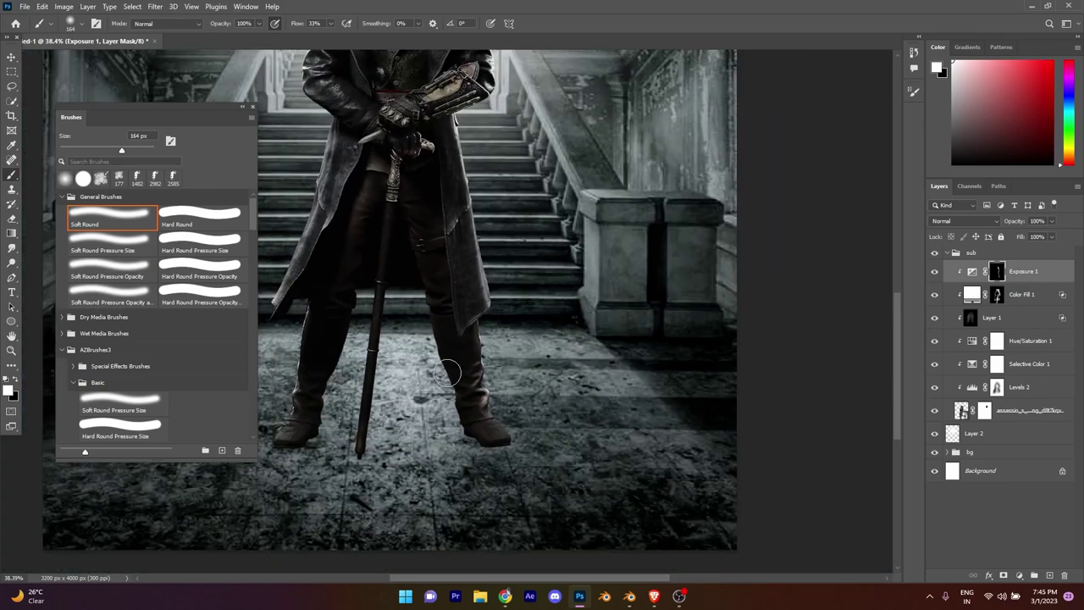
scroll(432, 325, down, 1)
scroll(432, 324, up, 1)
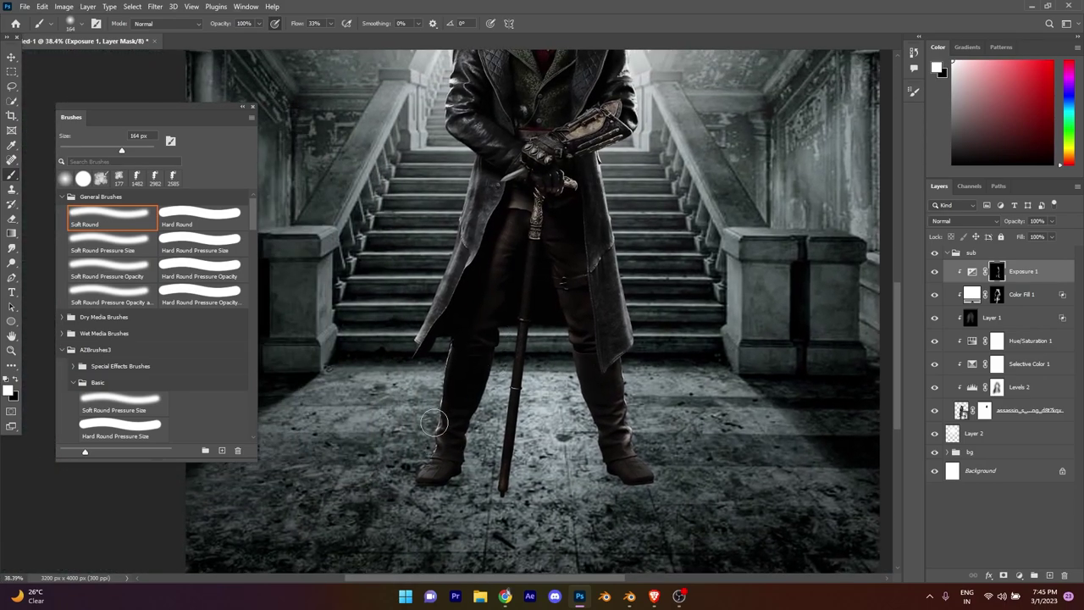
scroll(445, 279, up, 3)
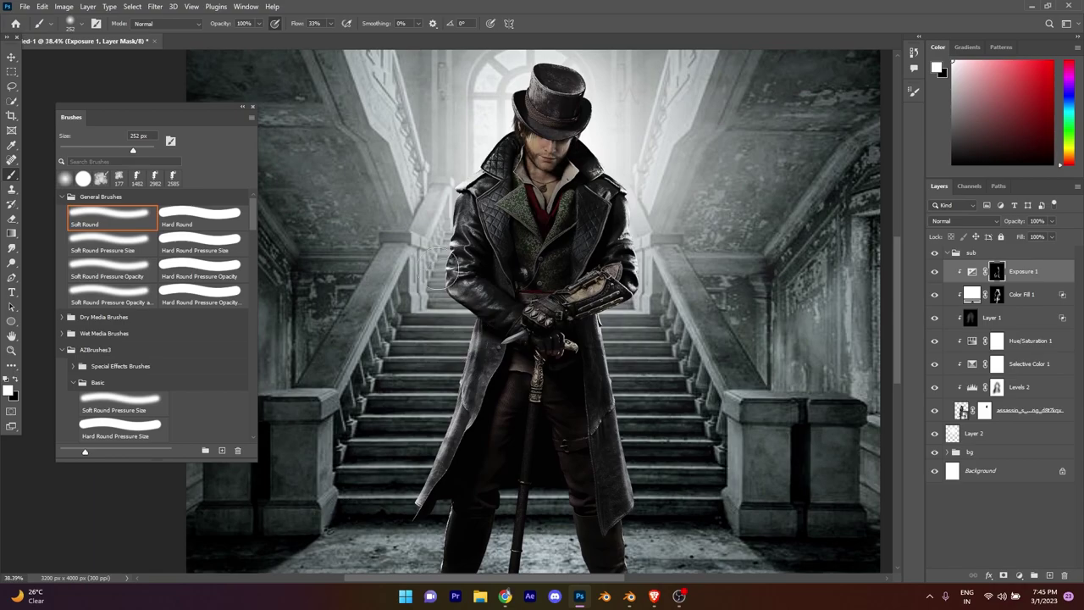
scroll(435, 191, down, 1)
scroll(508, 184, up, 3)
scroll(593, 179, up, 1)
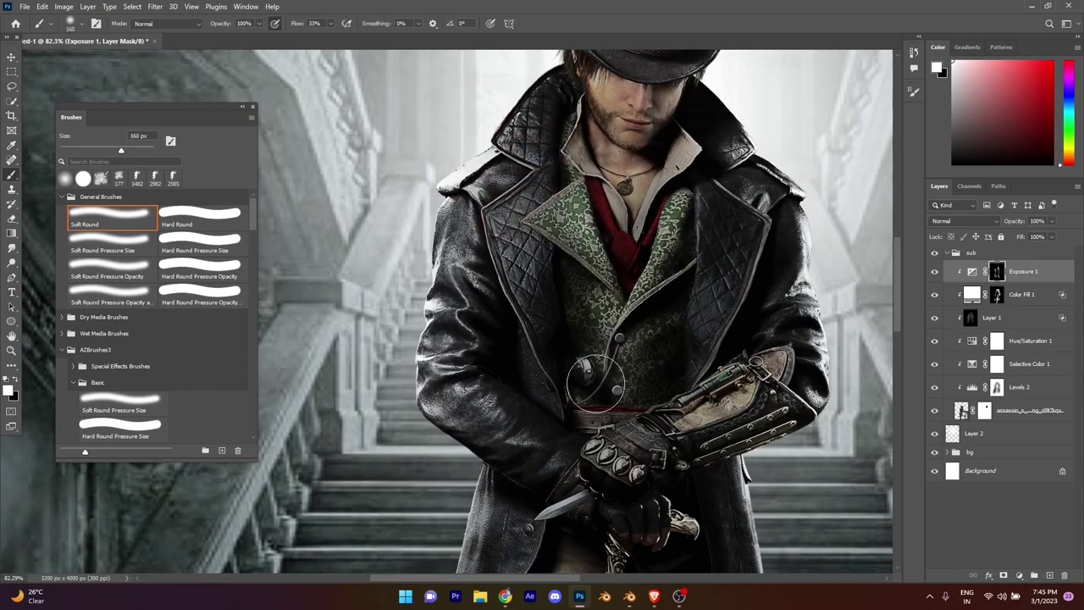
- Paint soft light on the shoulder, hair and hat, undo a stroke, switch to black and shrink the brush
drag(549, 202, 515, 394)
drag(458, 364, 719, 239)
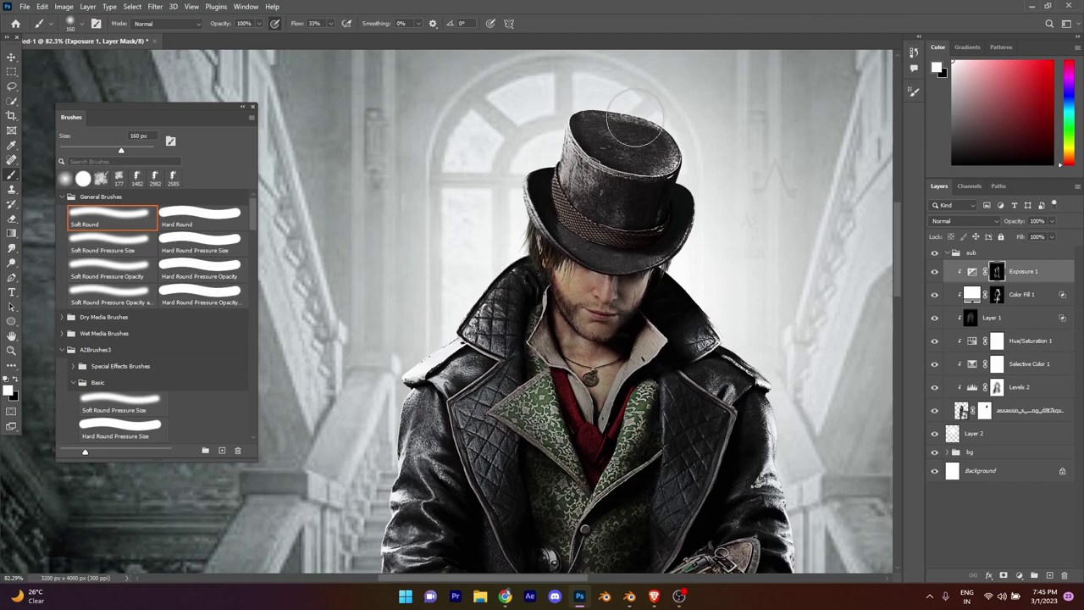
key(ctrl+z)
key(x)
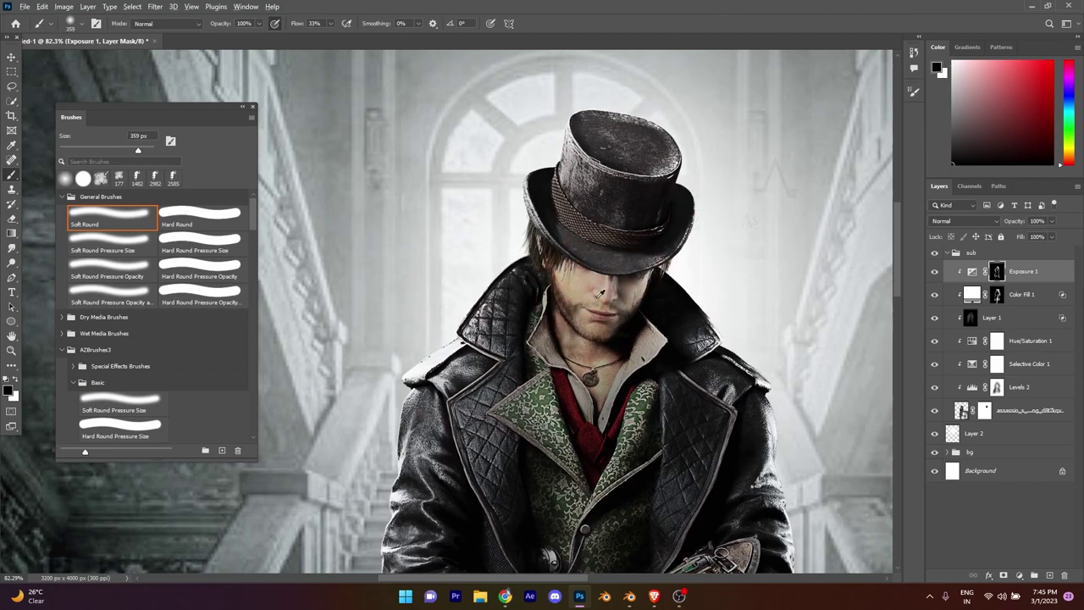
key(bracketleft)
key(bracketleft)
key(bracketleft)
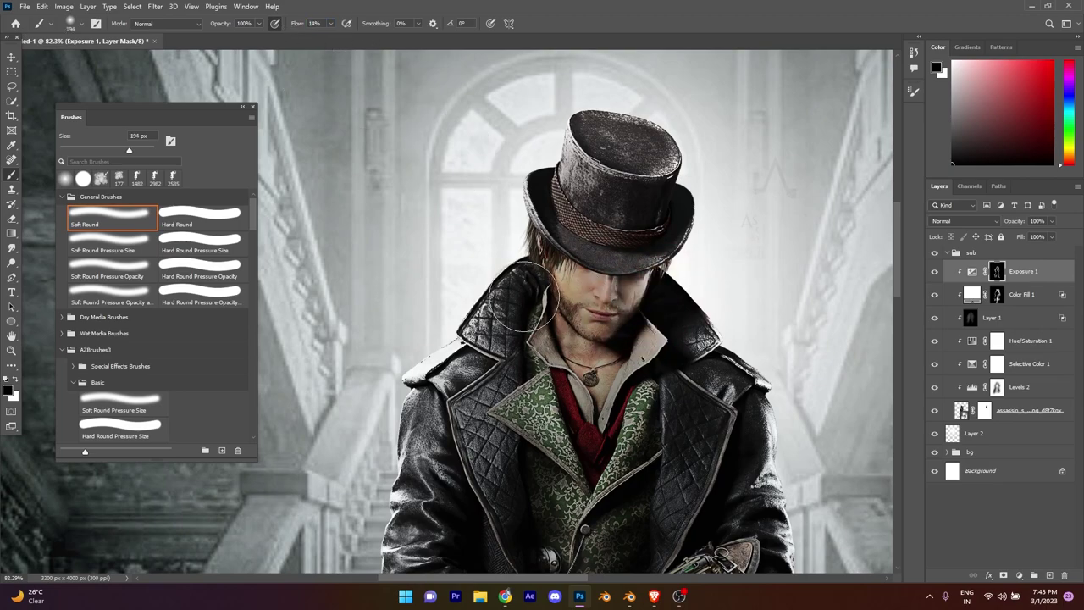
scroll(506, 420, down, 3)
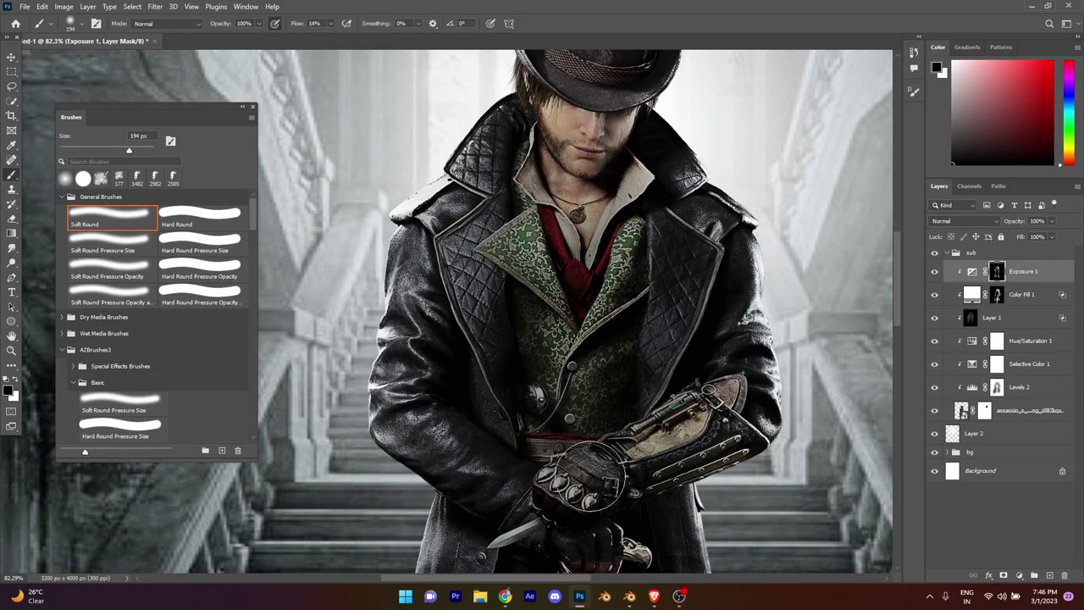
key(ctrl+0)
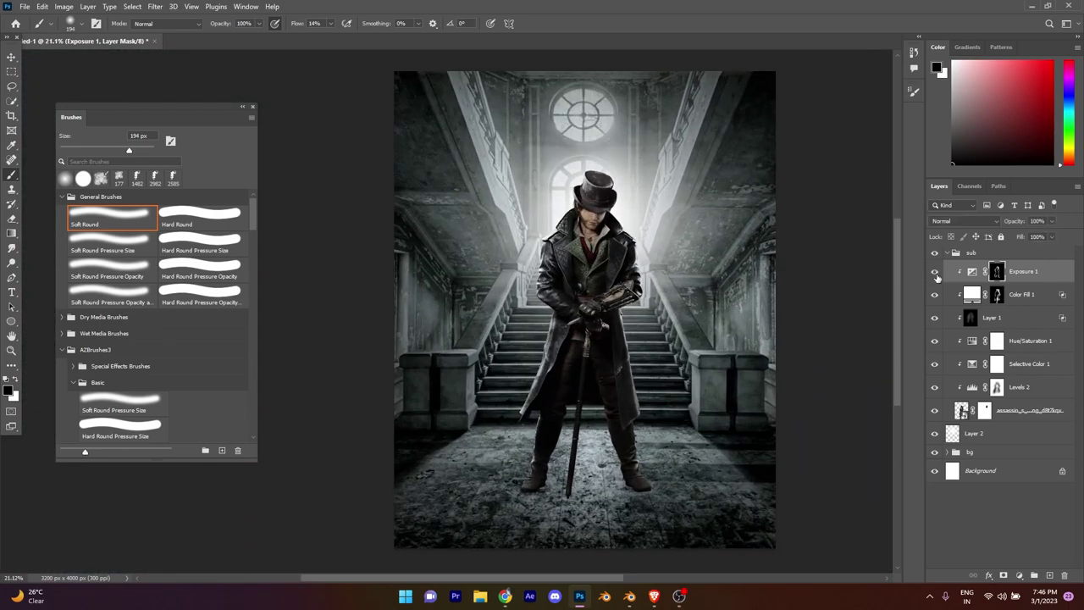
scroll(530, 375, down, 2)
scroll(525, 398, up, 3)
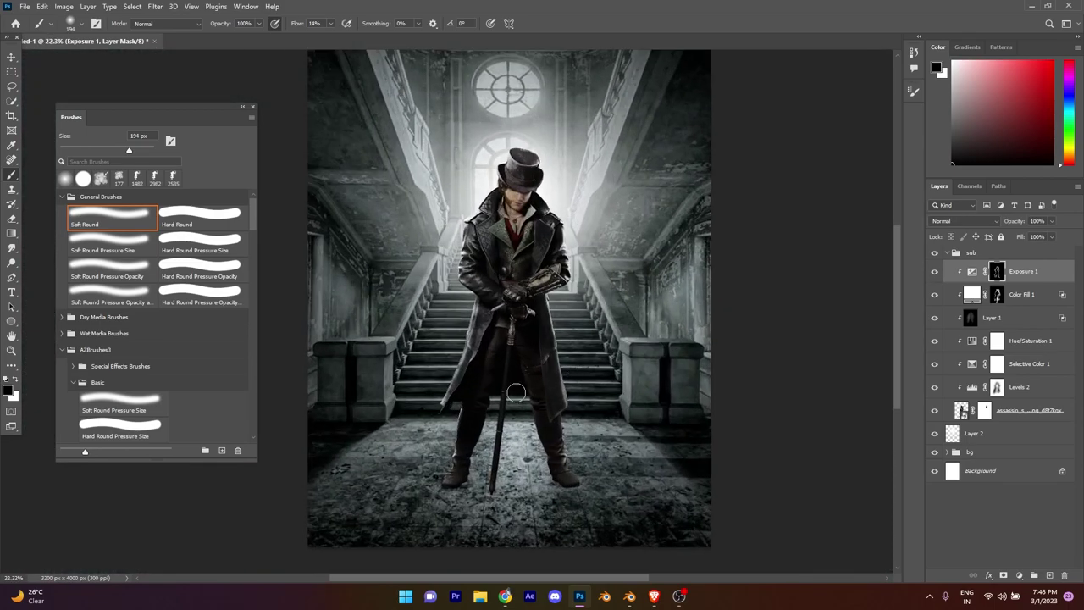
scroll(524, 410, down, 2)
- Duplicate the character render layer below the sub group and rename the copy 'shadow'
click(946, 253)
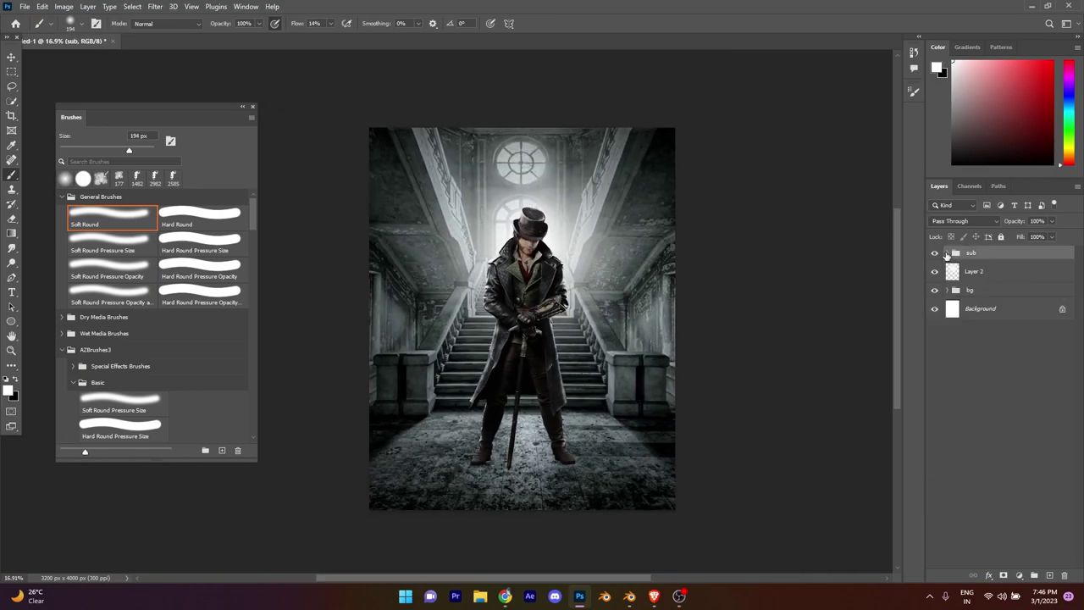
click(946, 254)
click(1009, 416)
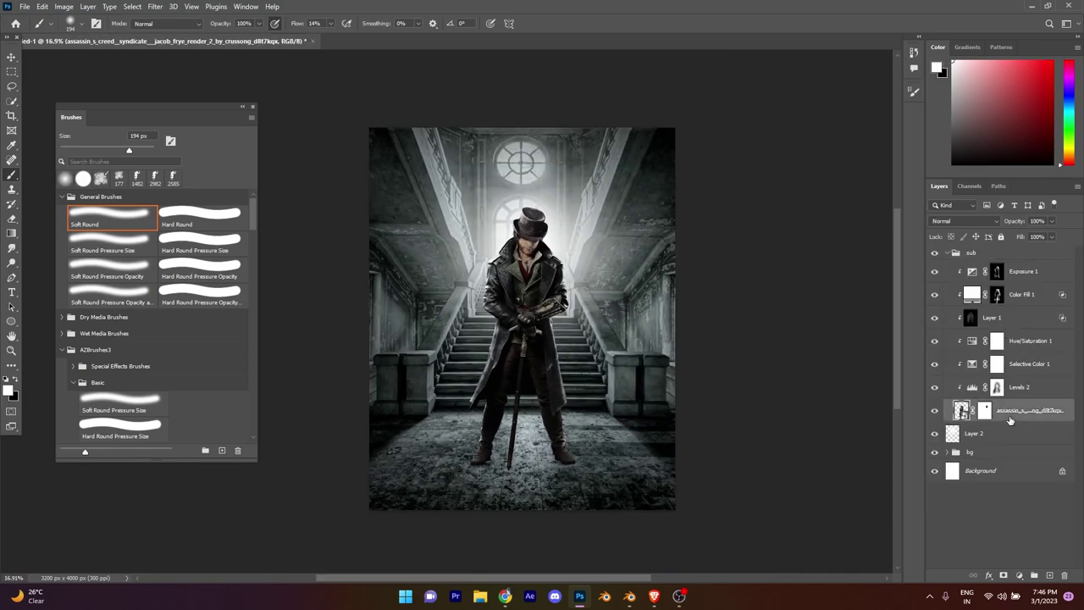
right_click(1009, 420)
click(1032, 414)
drag(1059, 411, 1053, 577)
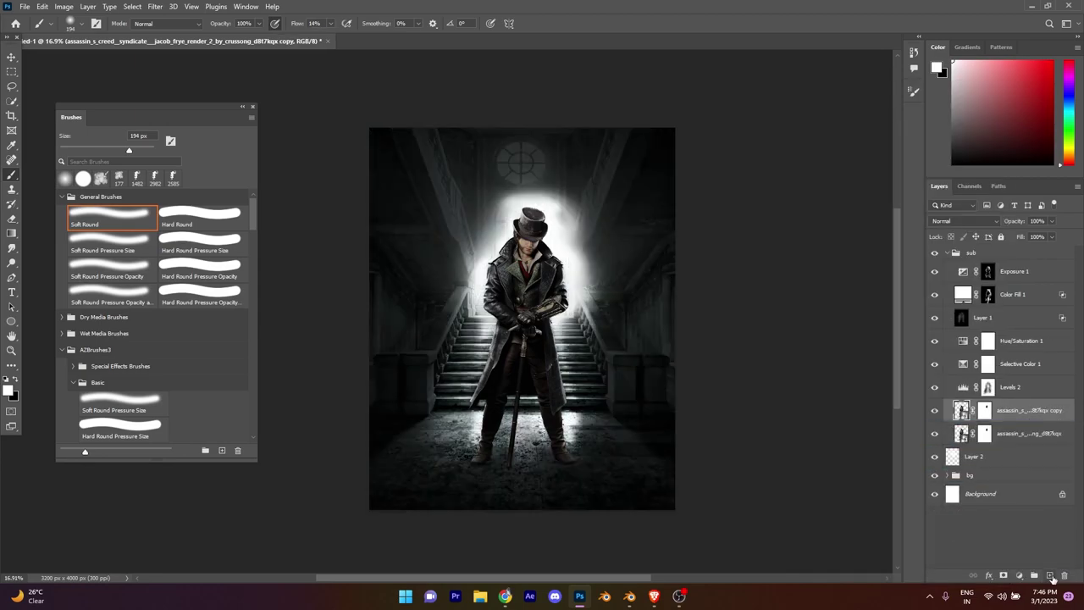
key(ctrl+z)
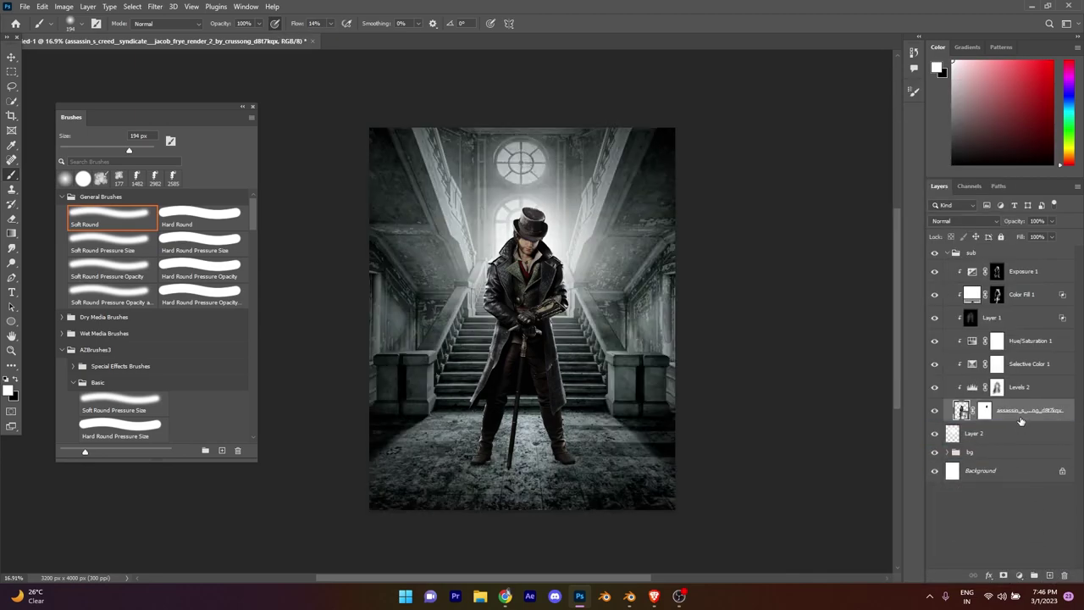
key(ctrl+j)
key(ctrl+z)
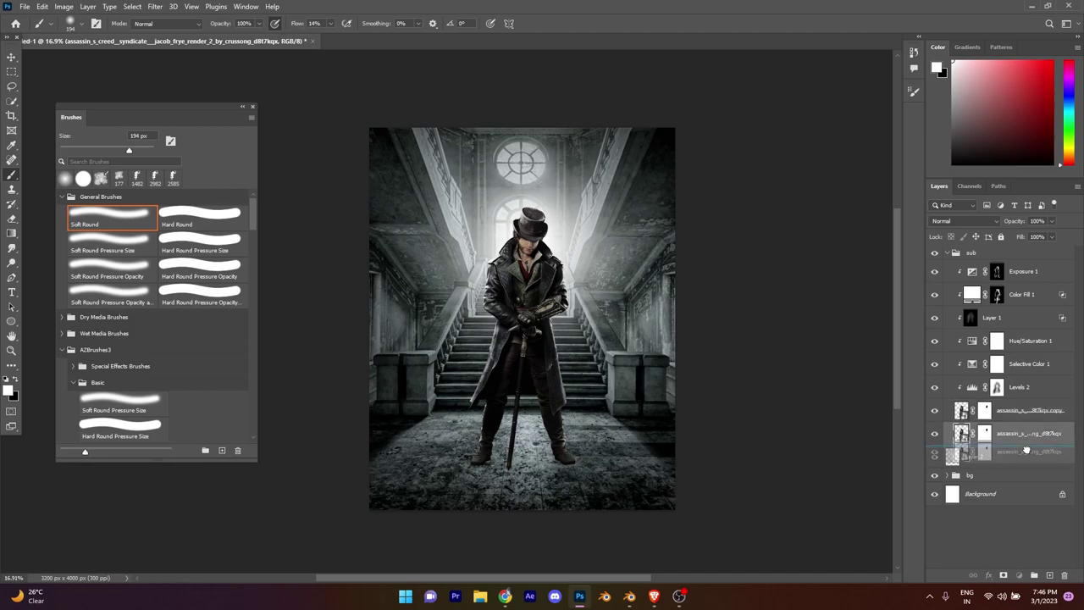
click(949, 253)
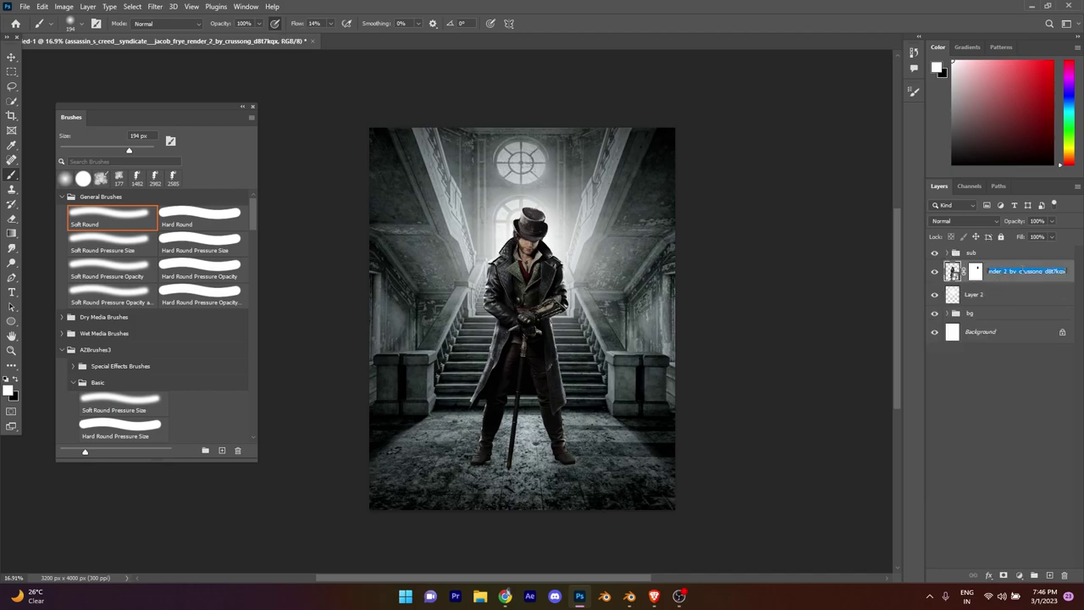
text(shadow)
key(Return)
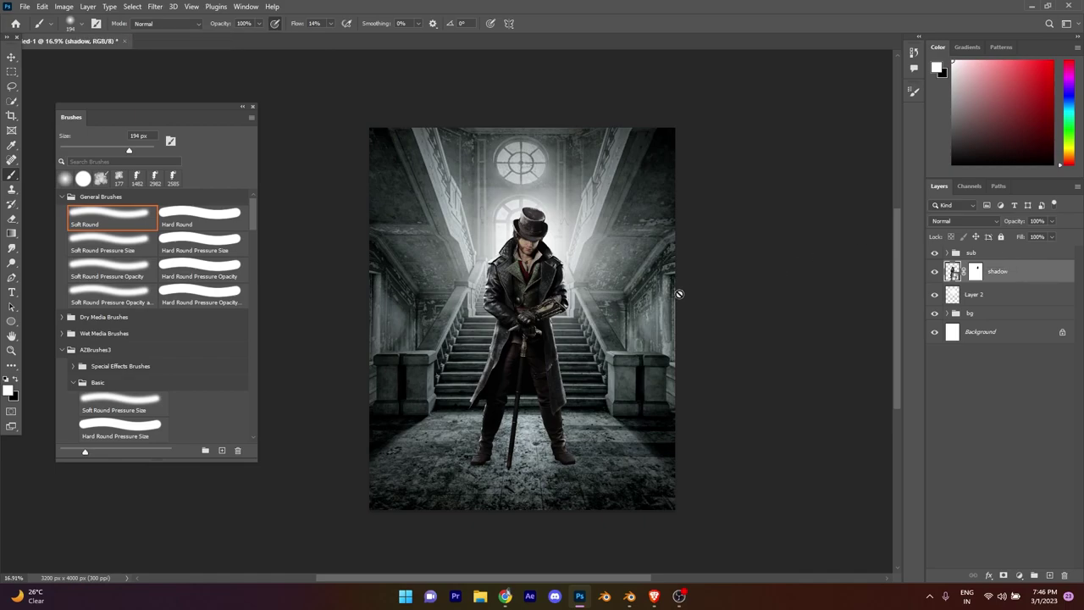
key(ctrl+t)
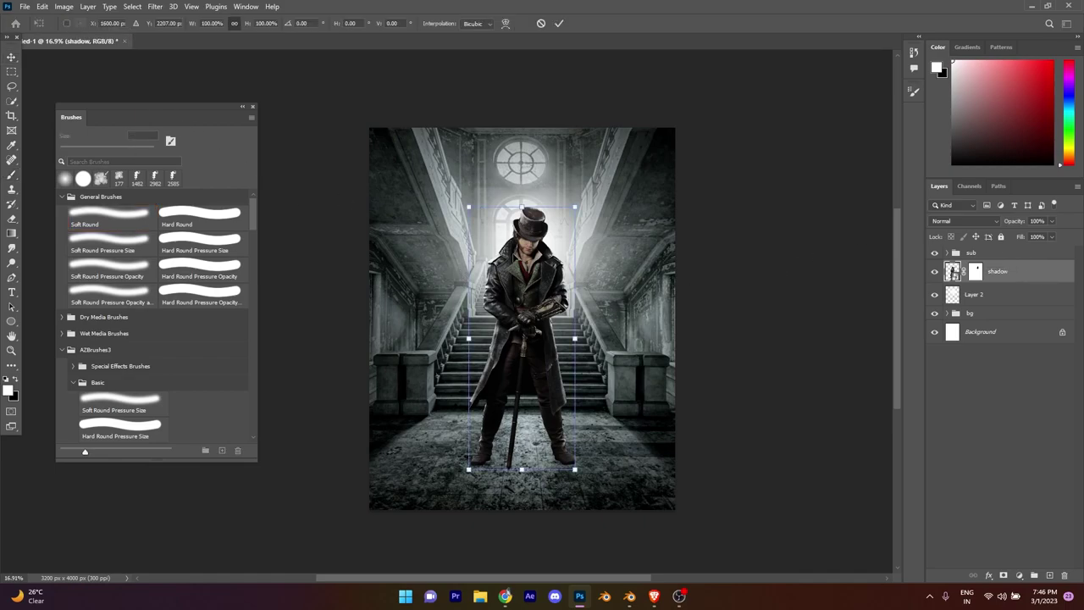
- Flip the shadow layer vertically under the feet, stretch it to about 132% height, and tilt it about -1.2°
right_click(509, 255)
click(547, 487)
drag(529, 333, 552, 424)
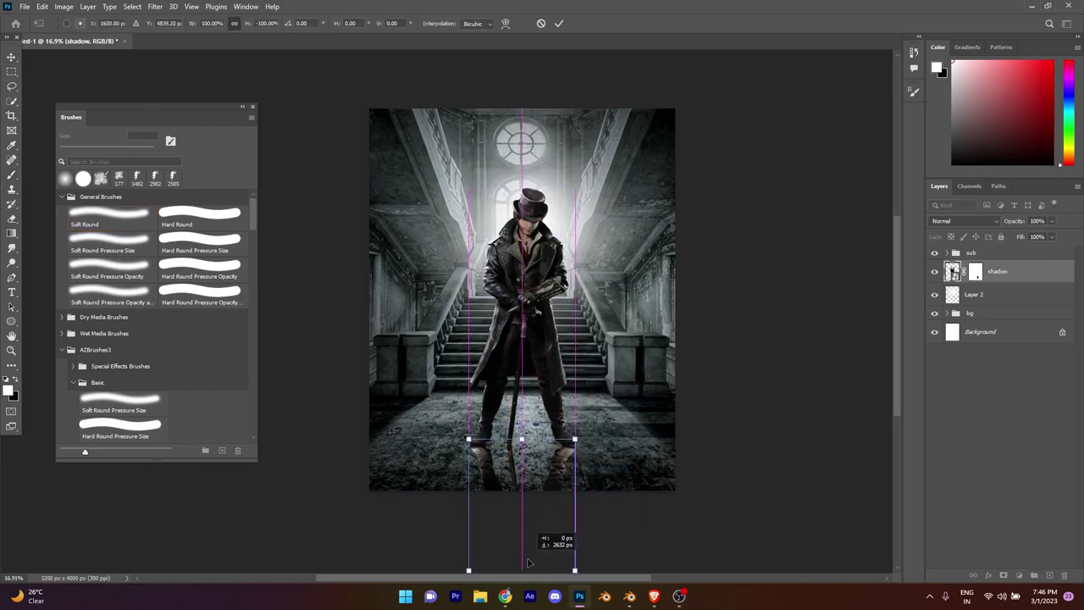
scroll(553, 370, down, 3)
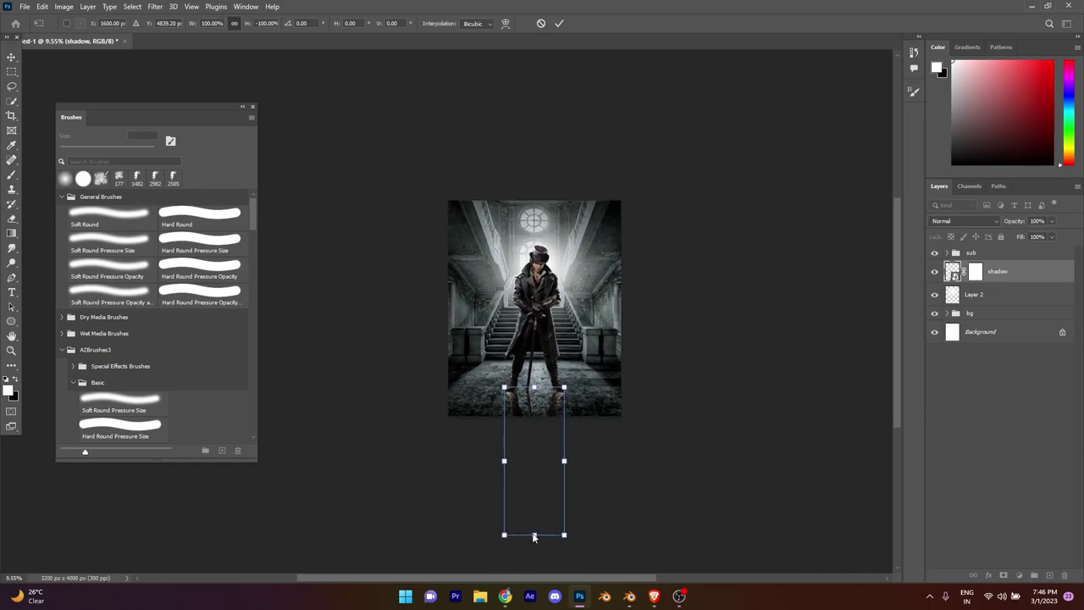
scroll(532, 541, down, 3)
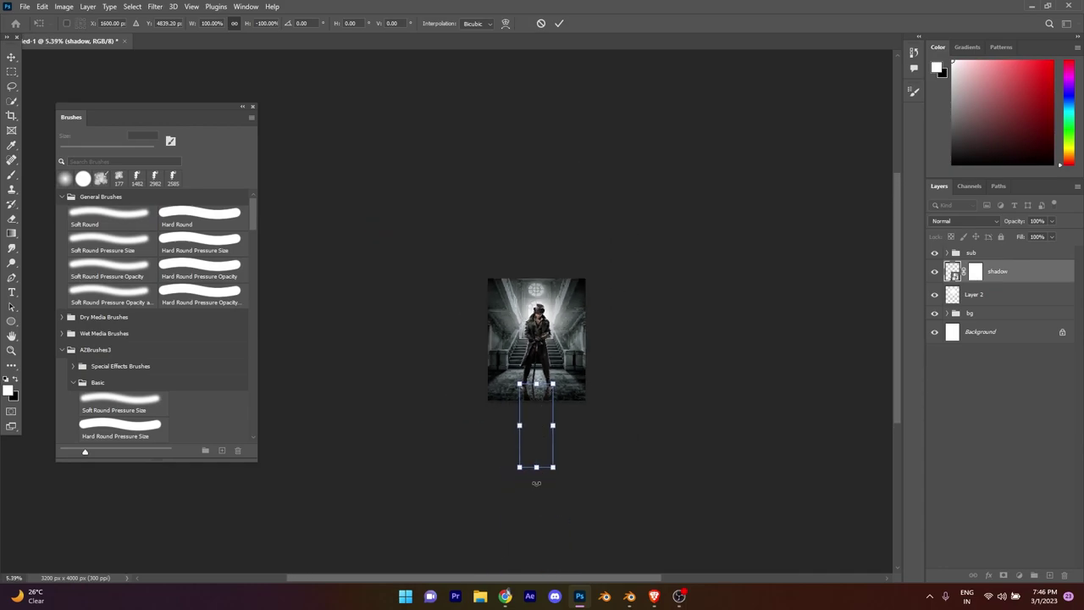
drag(537, 468, 568, 235)
scroll(536, 457, up, 2)
drag(567, 364, 560, 524)
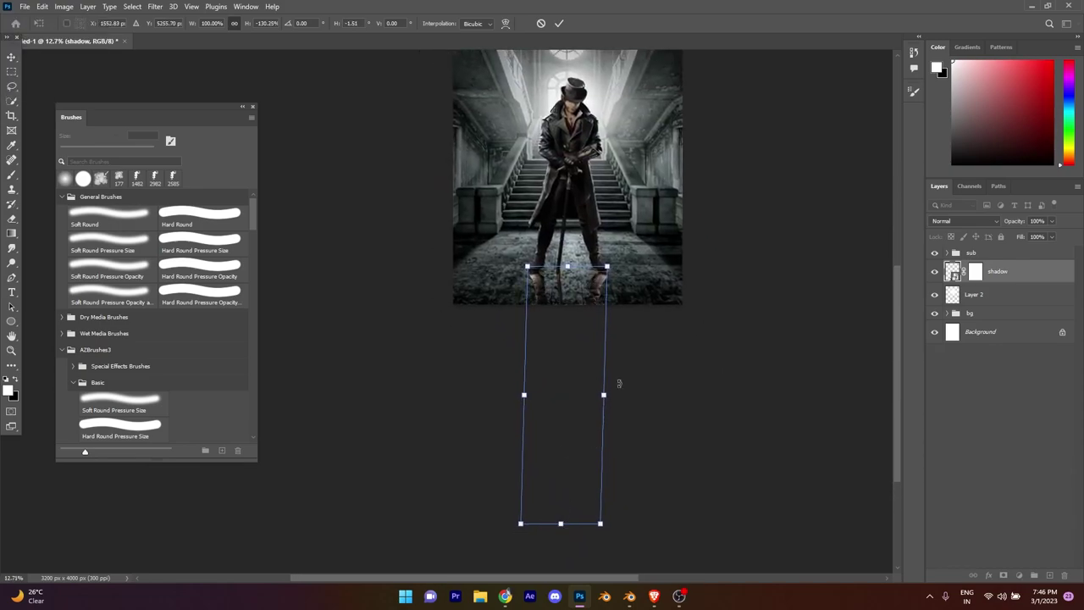
drag(608, 268, 608, 265)
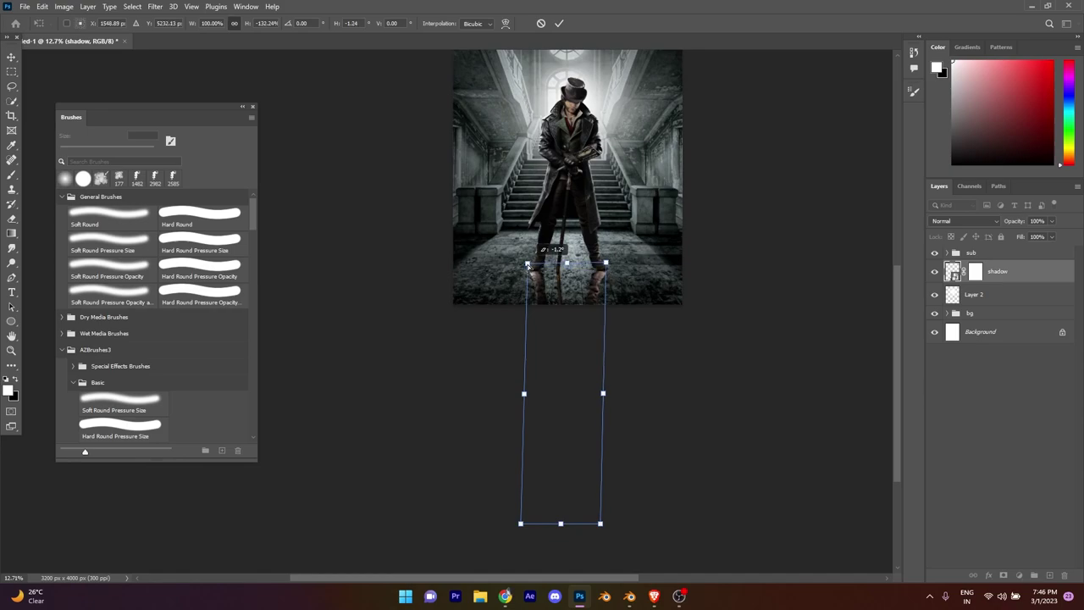
click(559, 23)
scroll(593, 59, up, 3)
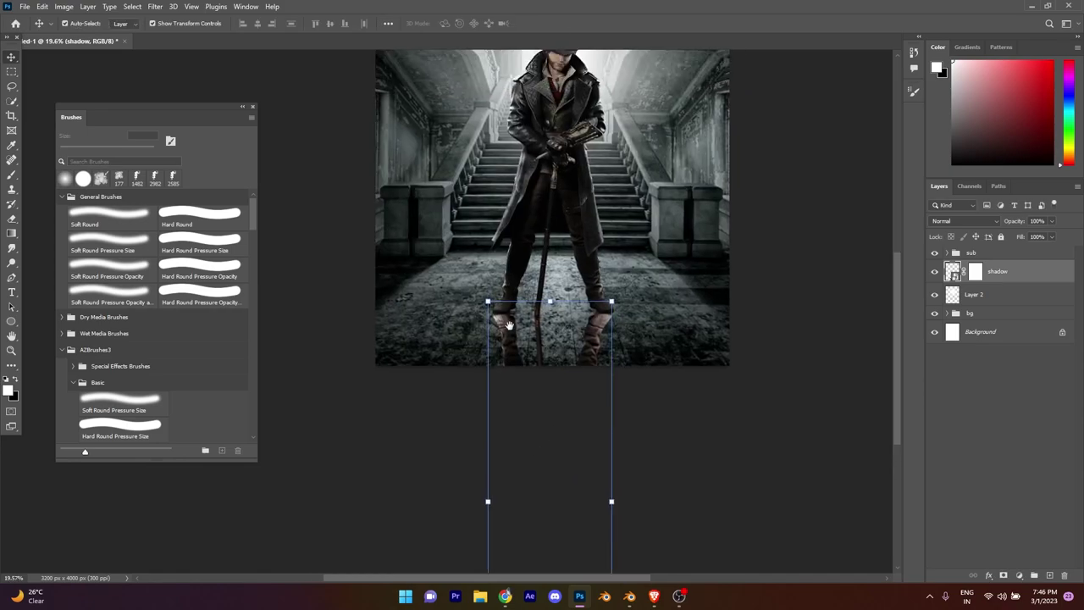
- Give the shadow layer a black Color Overlay layer style
double_click(1033, 269)
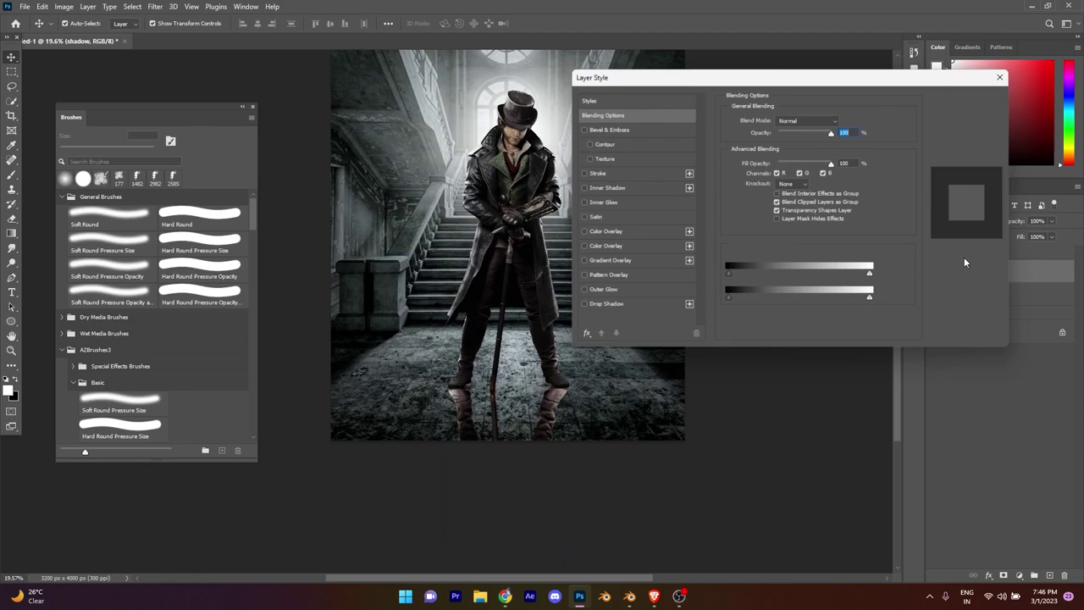
click(583, 232)
click(843, 121)
drag(787, 385, 661, 458)
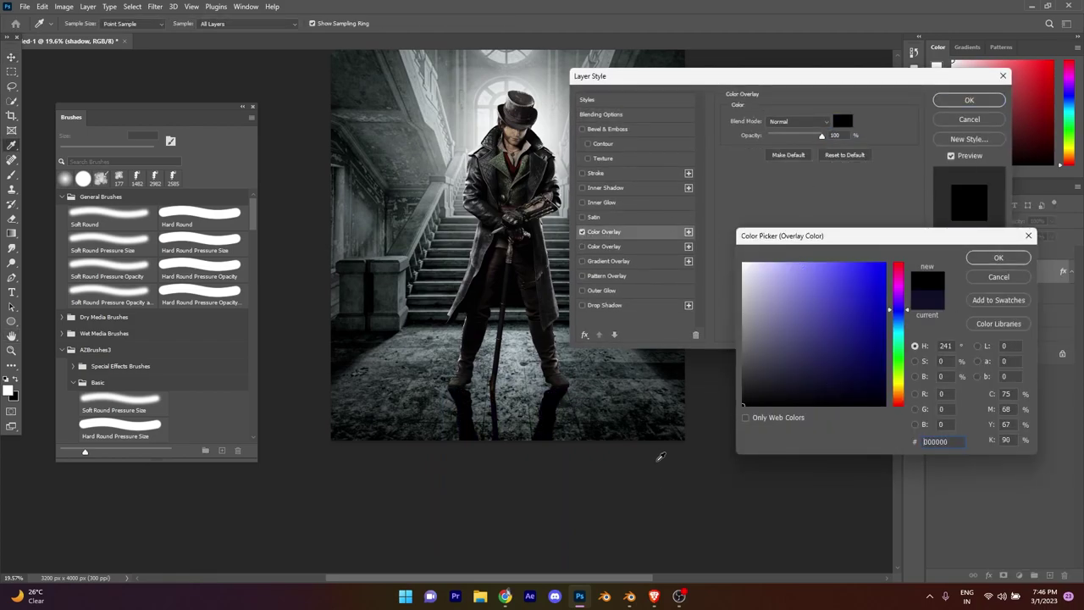
click(1000, 258)
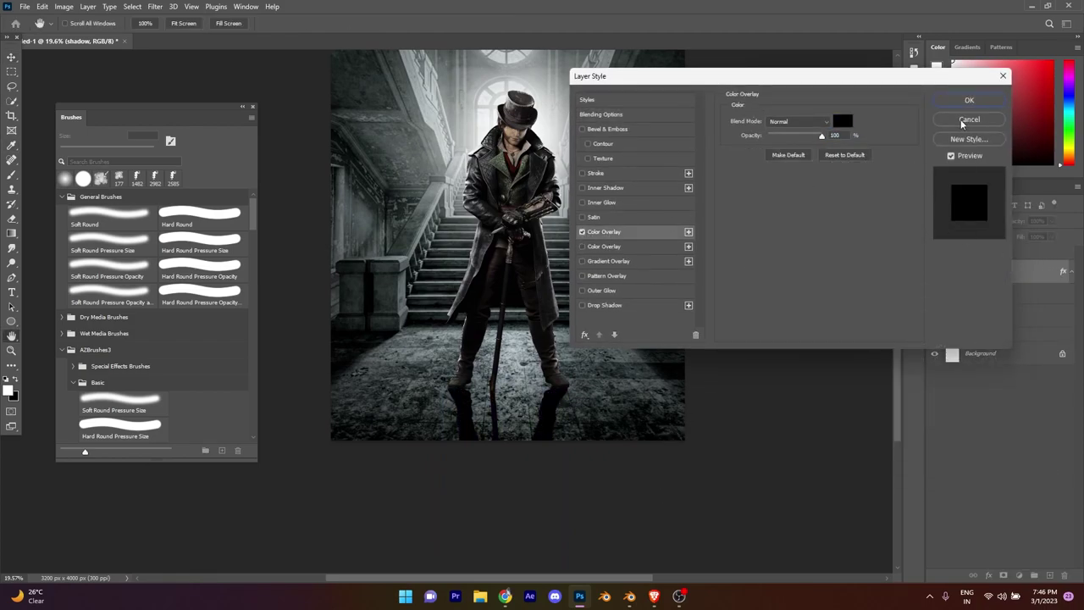
click(602, 100)
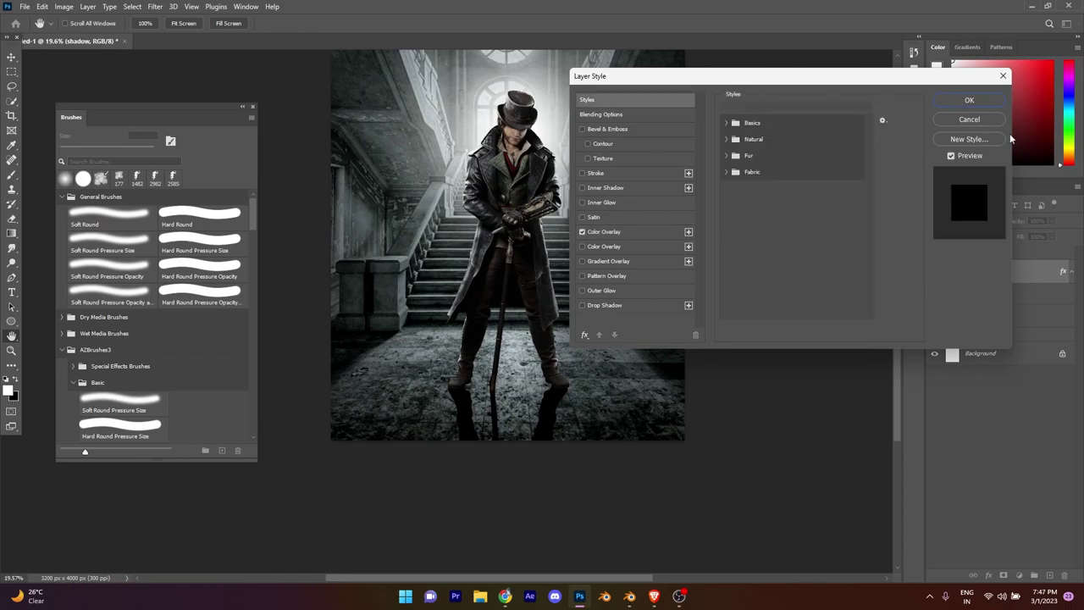
click(967, 100)
click(1073, 272)
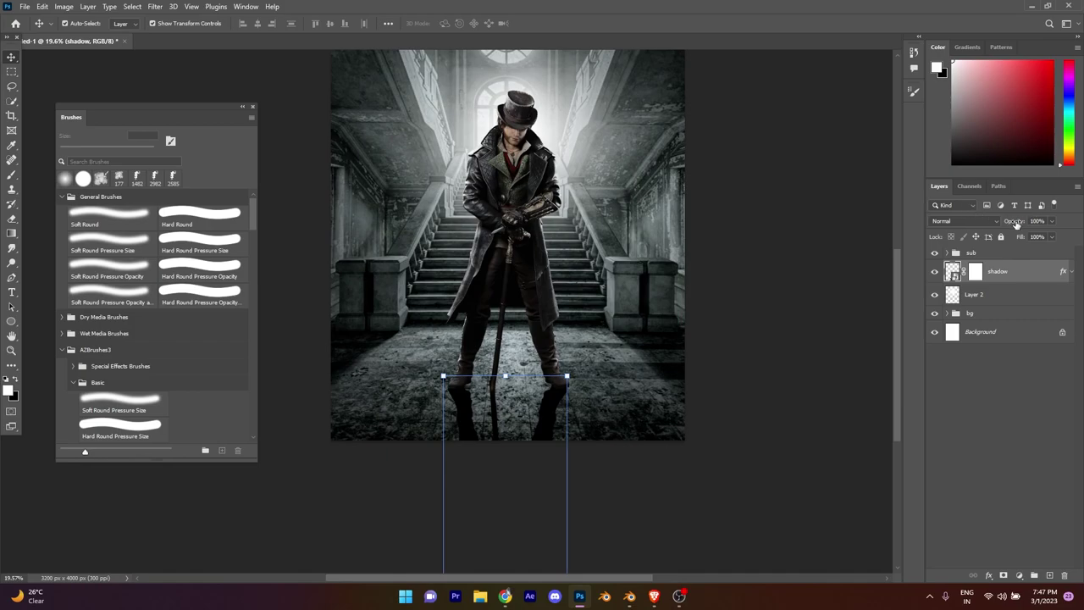
- Lower the shadow layer's opacity to 62%
drag(1008, 220, 994, 220)
key(ctrl+minus)
scroll(508, 356, down, 3)
scroll(508, 355, up, 5)
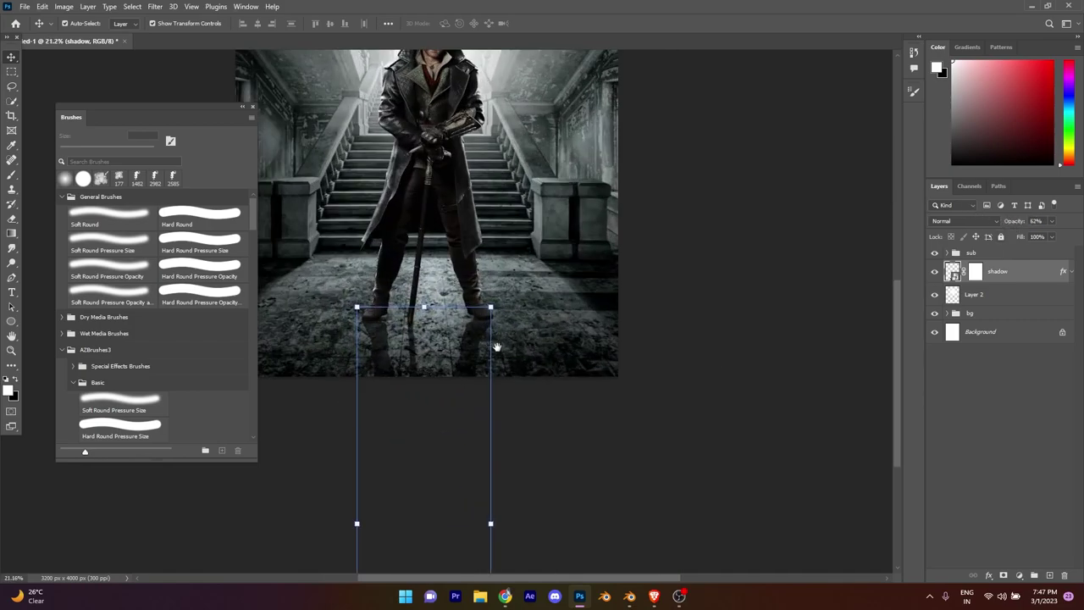
scroll(474, 356, down, 2)
- Soften the shadow with a 12.5-pixel Gaussian Blur and fit the image in view
click(155, 7)
click(320, 194)
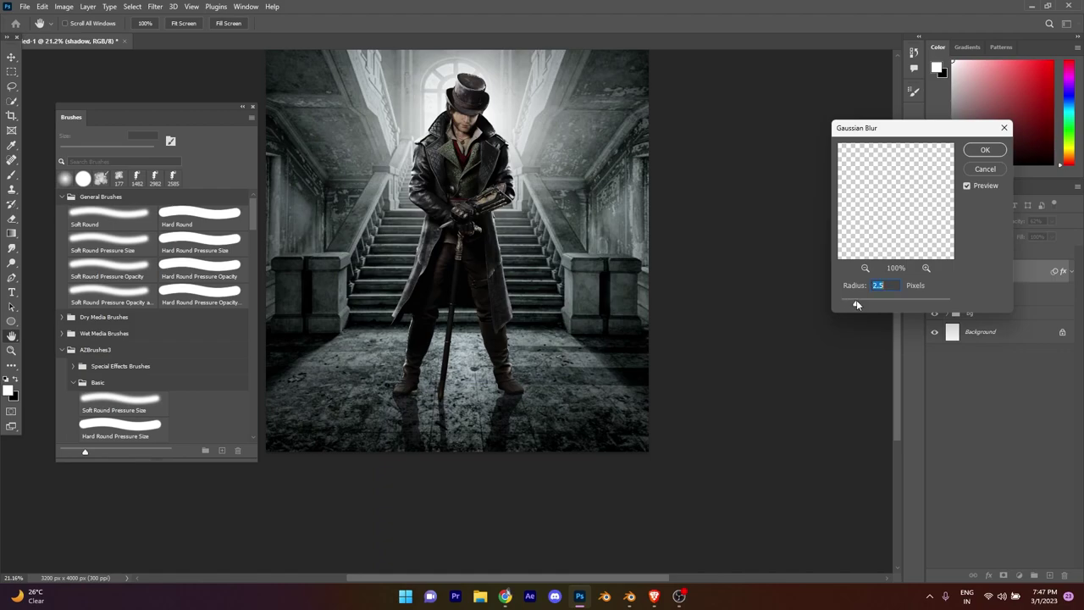
mouse_move(856, 304)
mouse_down()
mouse_move(906, 306)
mouse_move(877, 303)
mouse_up()
click(982, 150)
key(v)
scroll(646, 404, down, 3)
scroll(491, 365, down, 2)
scroll(467, 337, up, 5)
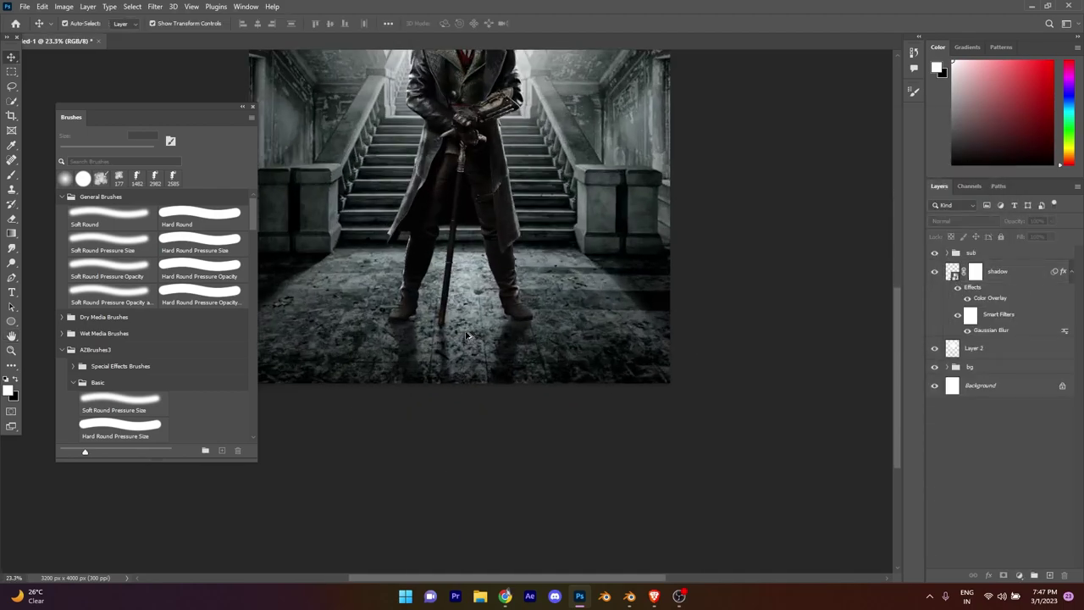
key(ctrl+0)
click(1072, 271)
- On a new layer, paint a soft black patch by the left boot, then squash and angle it into a cast shadow
click(1016, 272)
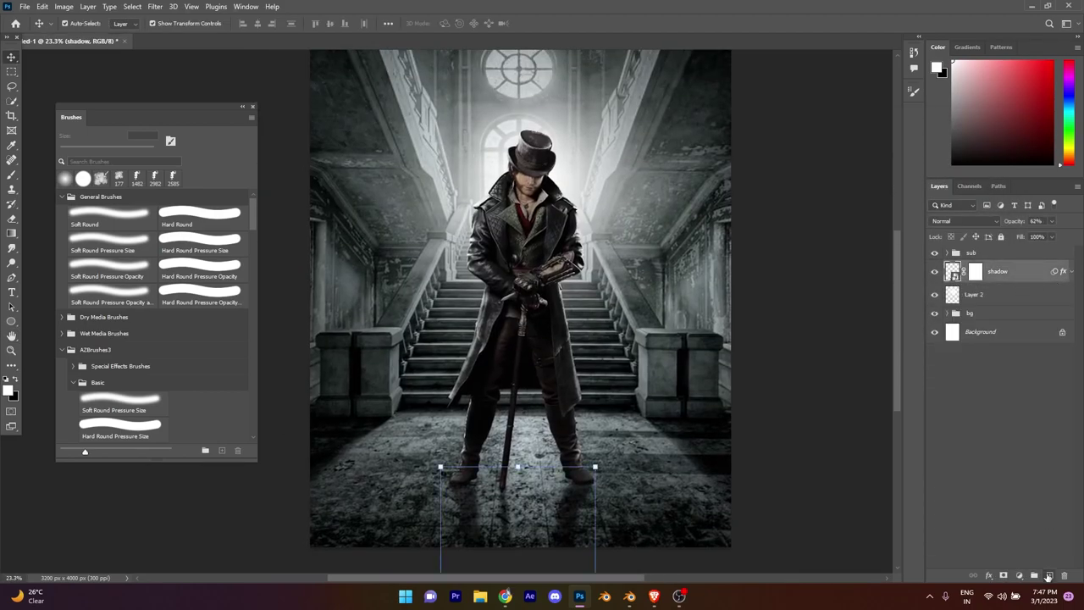
click(1049, 575)
click(110, 216)
drag(292, 22, 364, 23)
scroll(508, 381, up, 2)
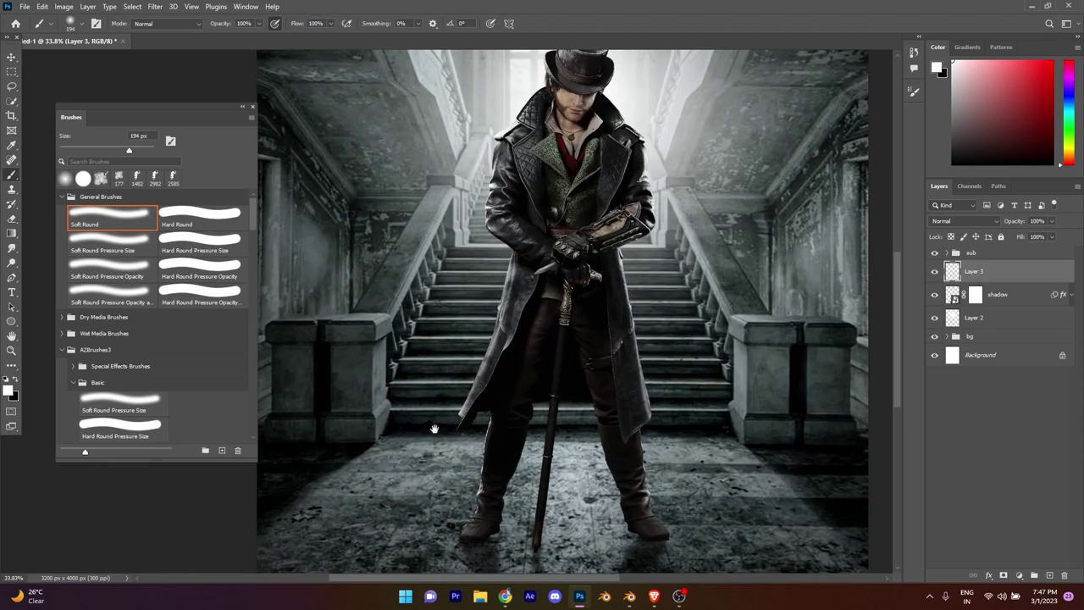
scroll(508, 381, down, 3)
key(d)
mouse_move(424, 358)
mouse_down()
mouse_move(493, 404)
mouse_move(542, 404)
mouse_up()
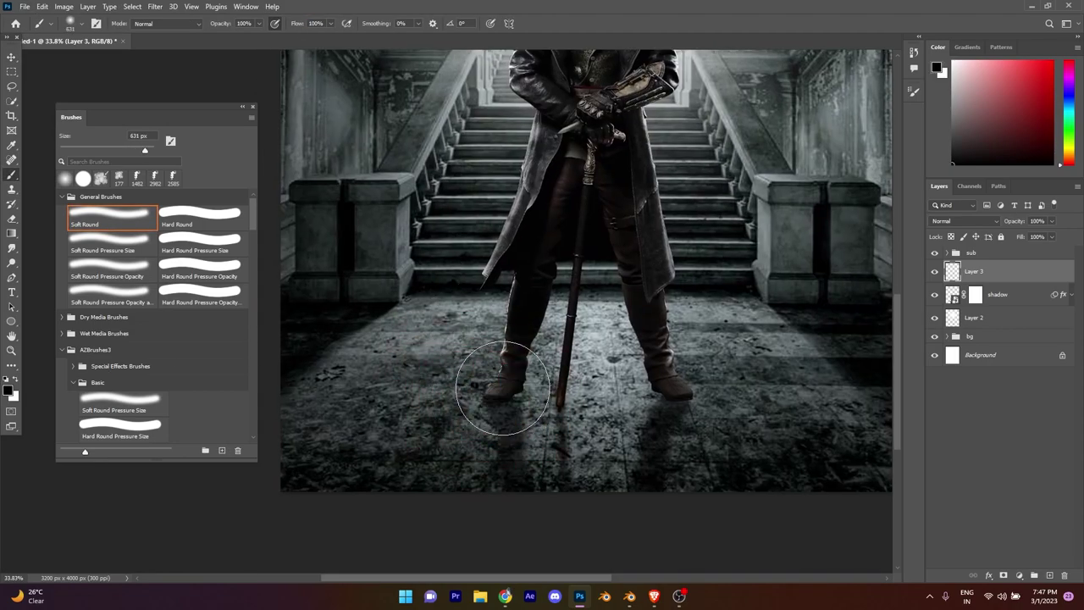
key(ctrl+t)
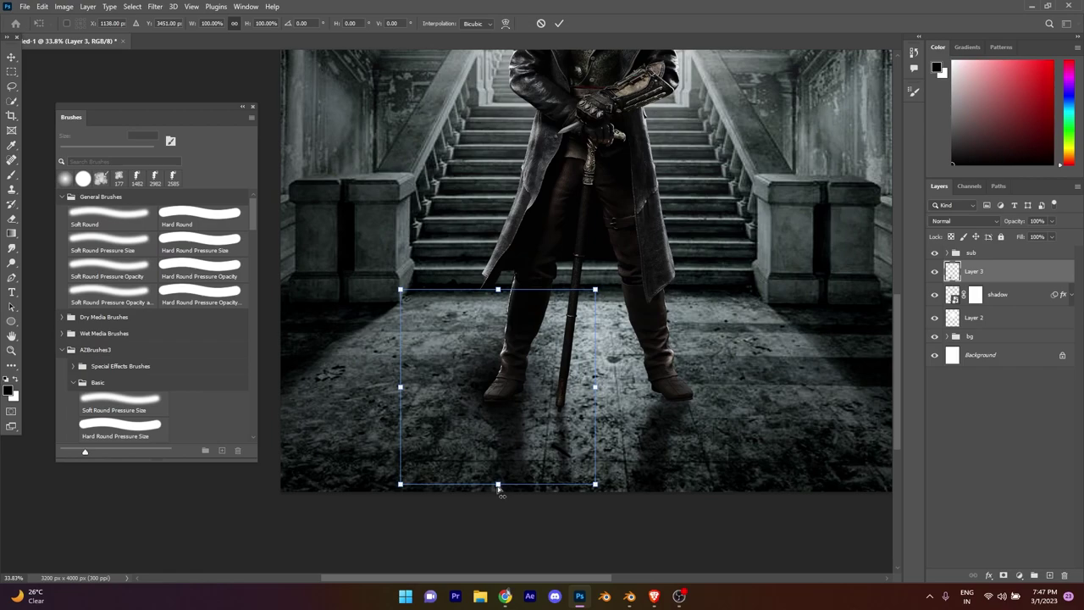
mouse_move(496, 483)
mouse_down()
mouse_move(502, 397)
mouse_move(520, 390)
mouse_up()
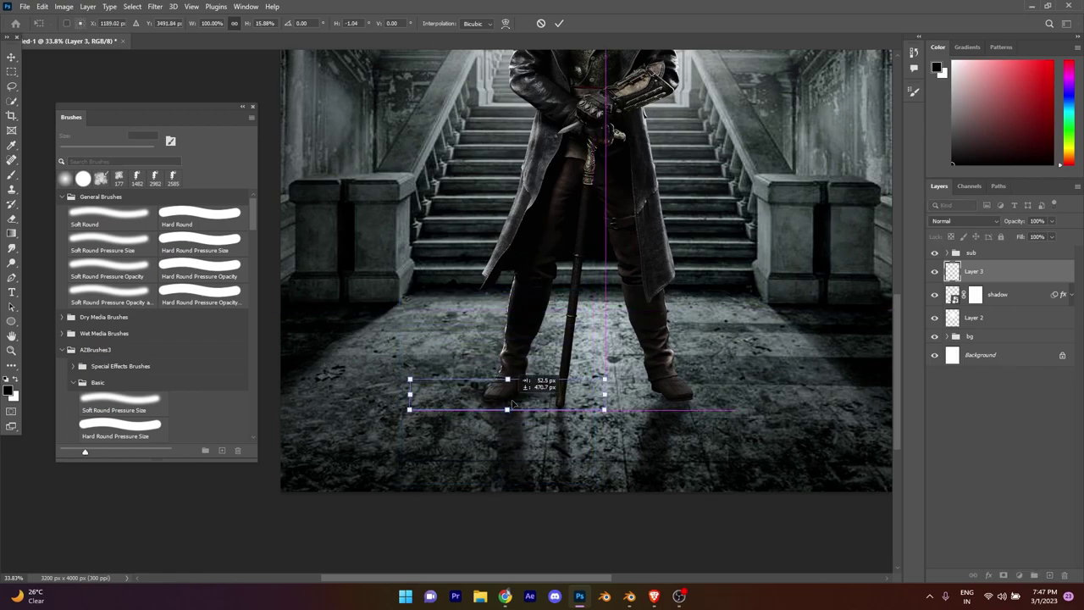
drag(630, 426, 632, 392)
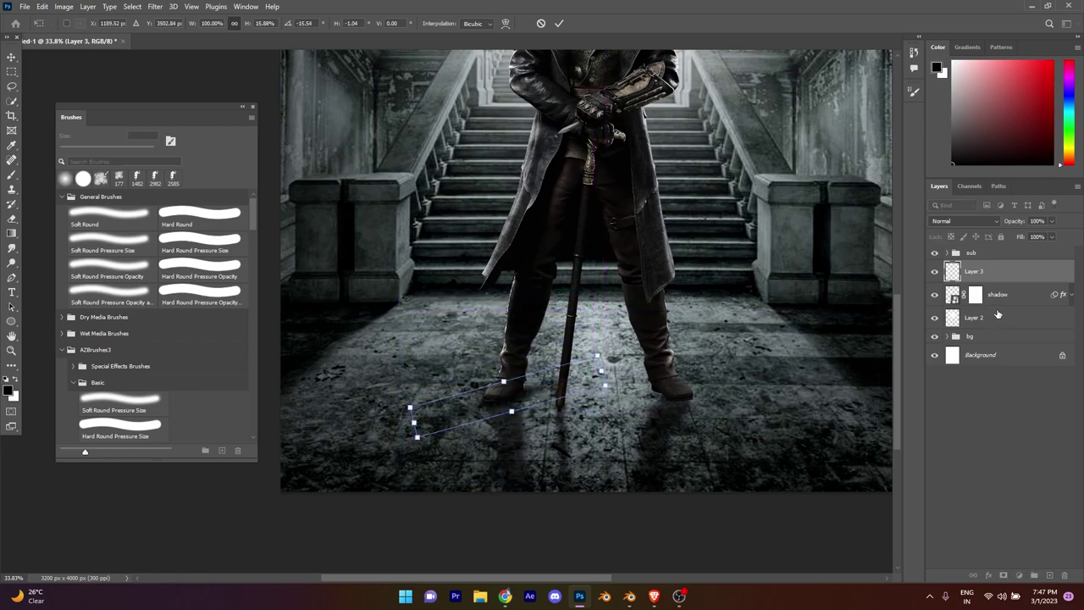
key(Return)
- On another new layer, paint a dark dab and squash and rotate it into the right boot's shadow
click(1047, 576)
click(668, 387)
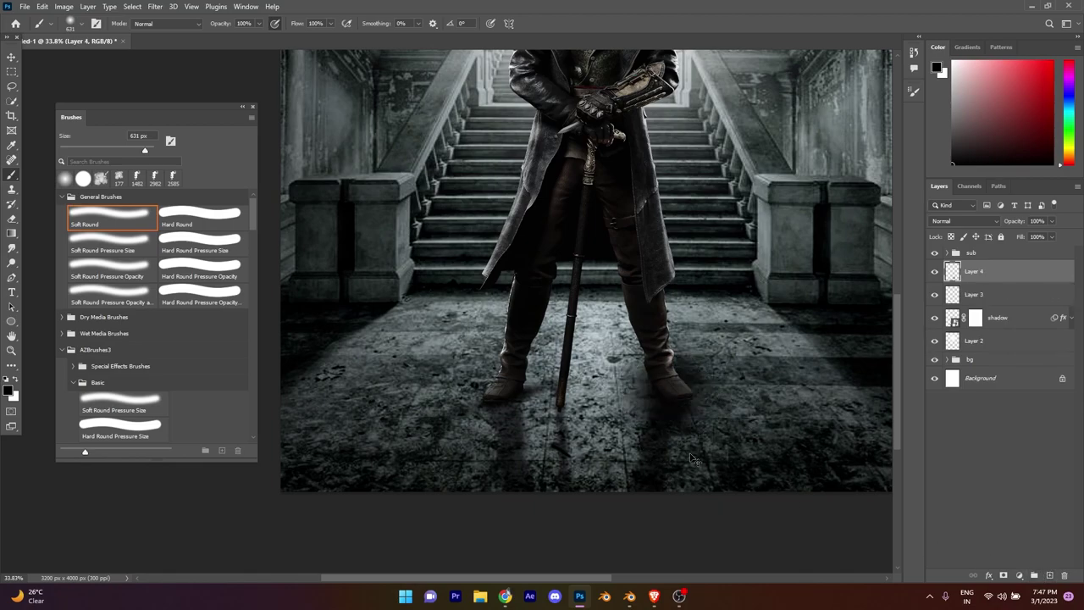
key(ctrl+t)
drag(668, 486, 669, 458)
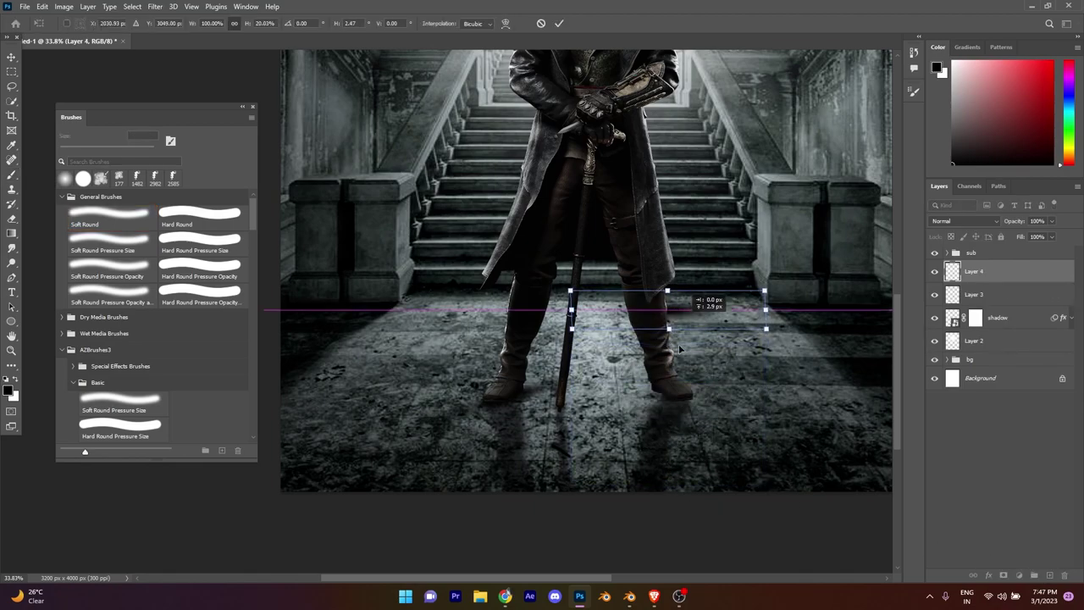
drag(667, 291, 668, 380)
mouse_move(767, 417)
mouse_down()
mouse_move(744, 469)
mouse_move(738, 435)
mouse_move(710, 412)
mouse_up()
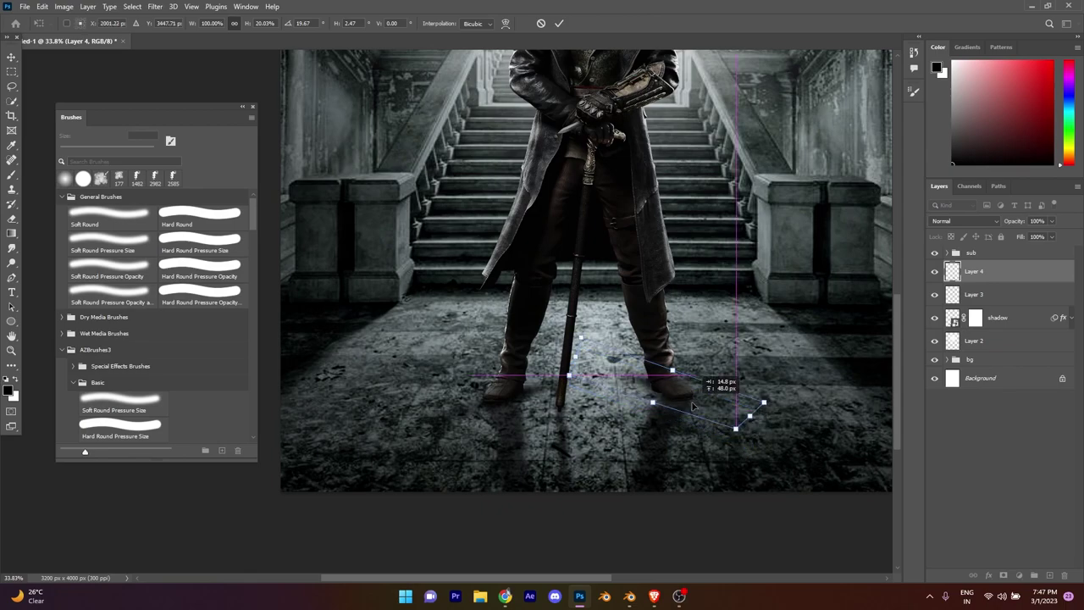
key(Return)
- Combine Layer 3 and Layer 4 into a single smart object
key(b)
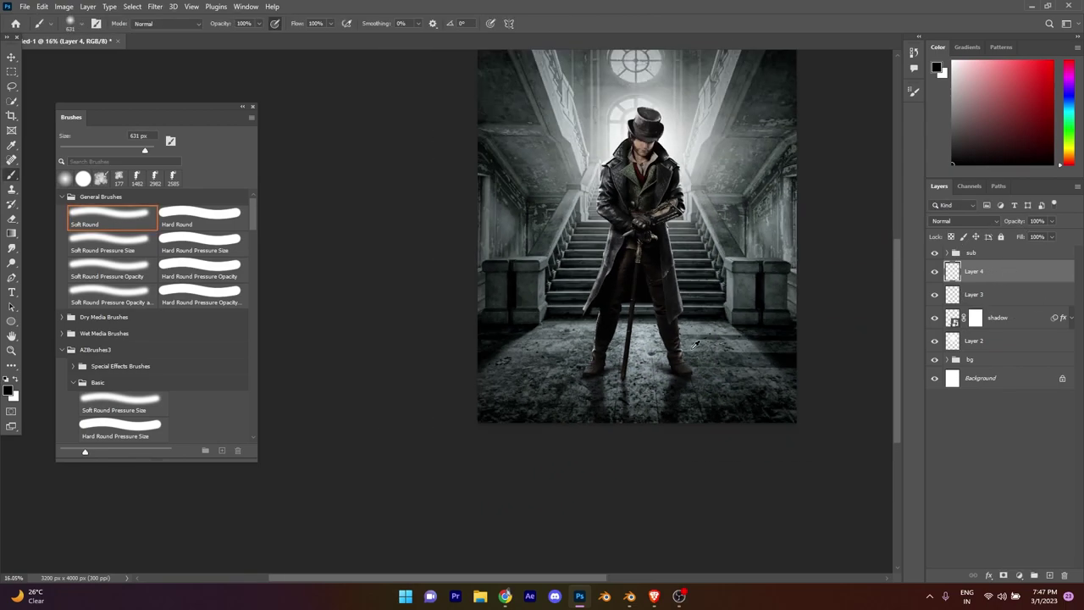
scroll(721, 426, down, 5)
scroll(721, 426, up, 5)
shift+click(976, 296)
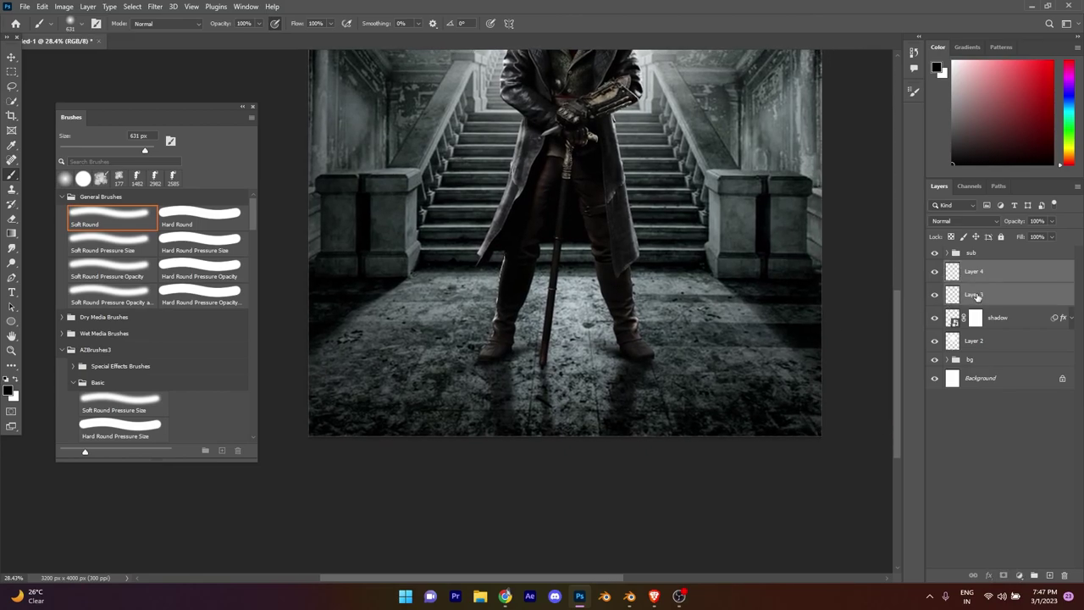
right_click(972, 295)
click(889, 259)
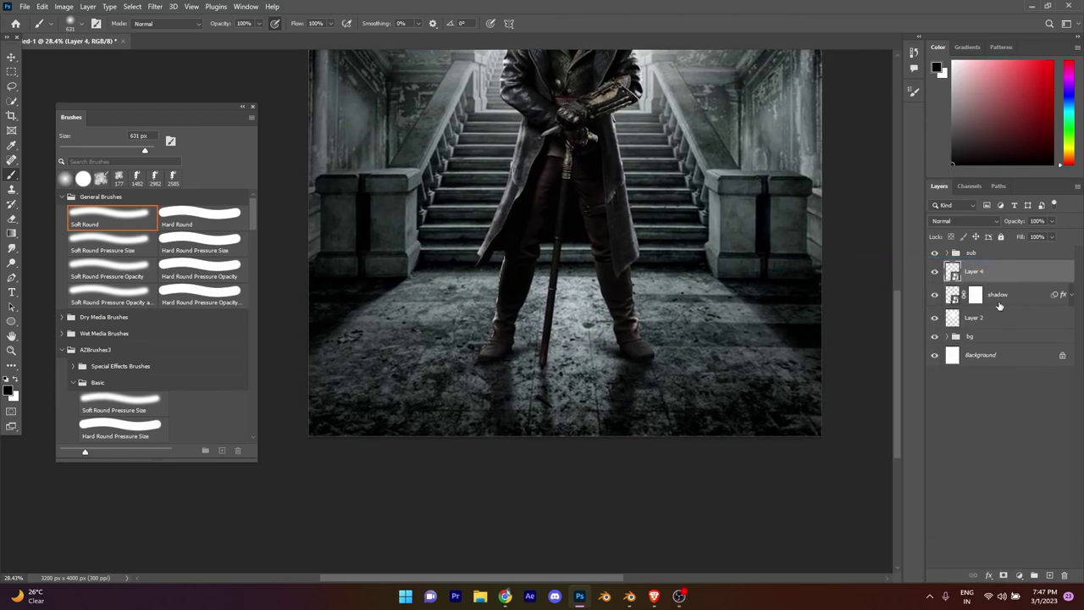
- Zoom around to review the boot shadows on the floor, then select the sub group
scroll(516, 187, up, 4)
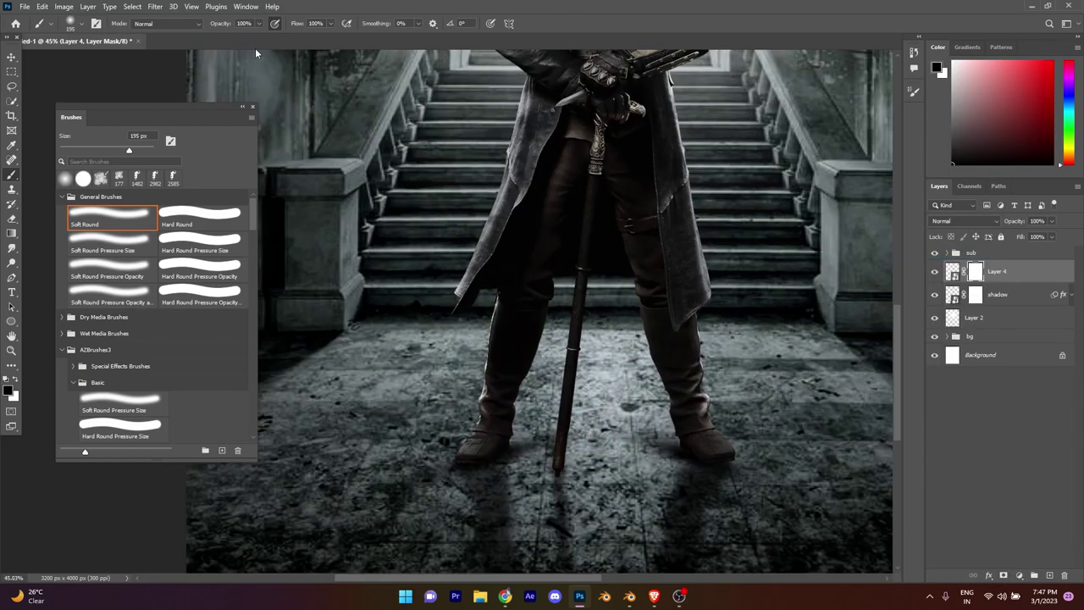
scroll(358, 185, up, 4)
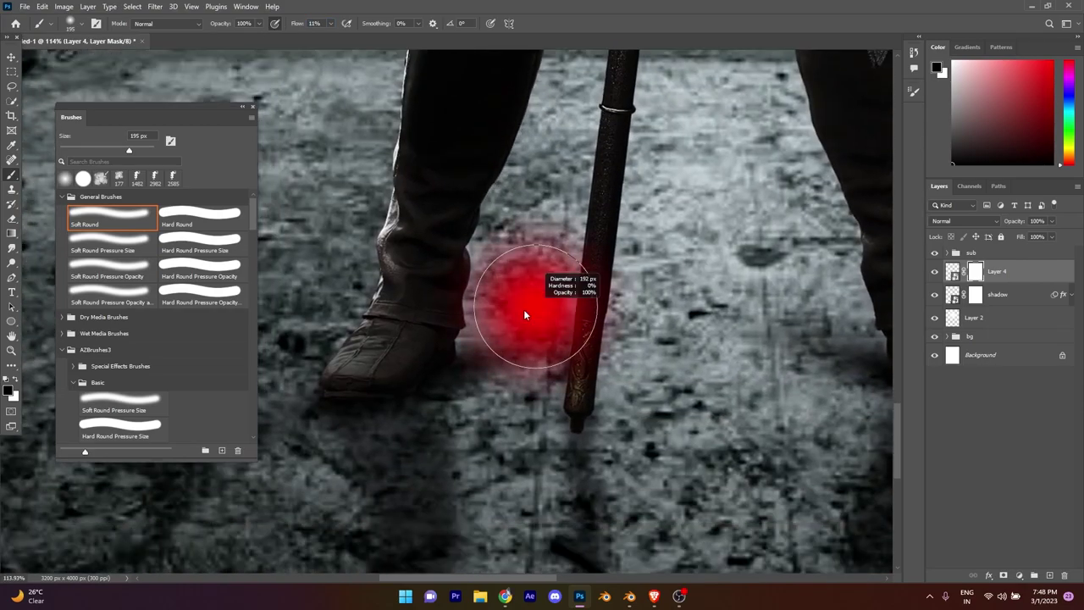
scroll(675, 335, down, 2)
scroll(674, 335, down, 1)
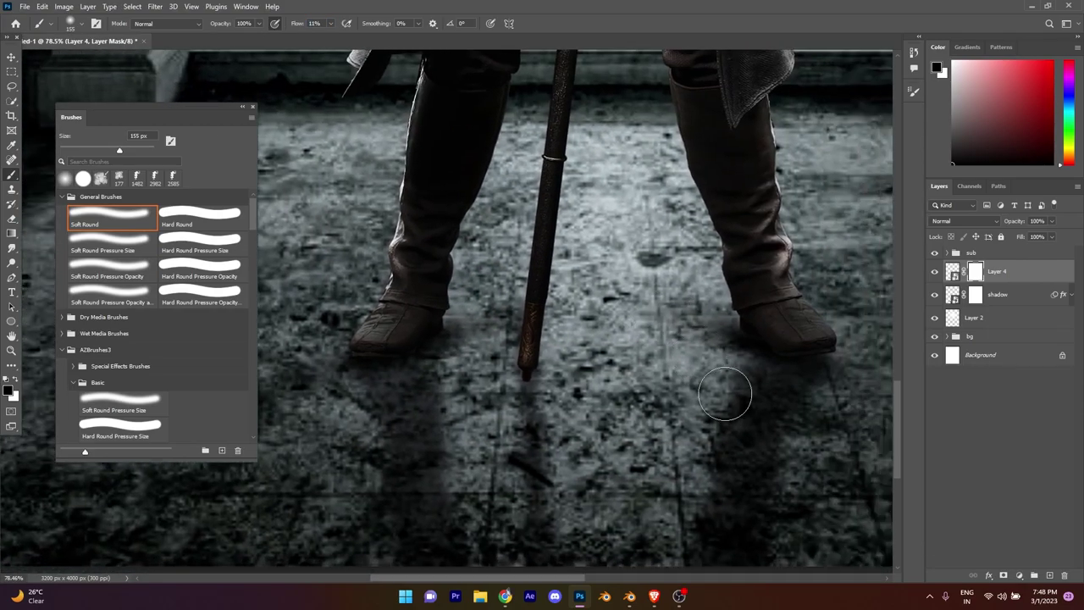
scroll(593, 364, down, 4)
scroll(554, 365, down, 2)
scroll(569, 366, up, 2)
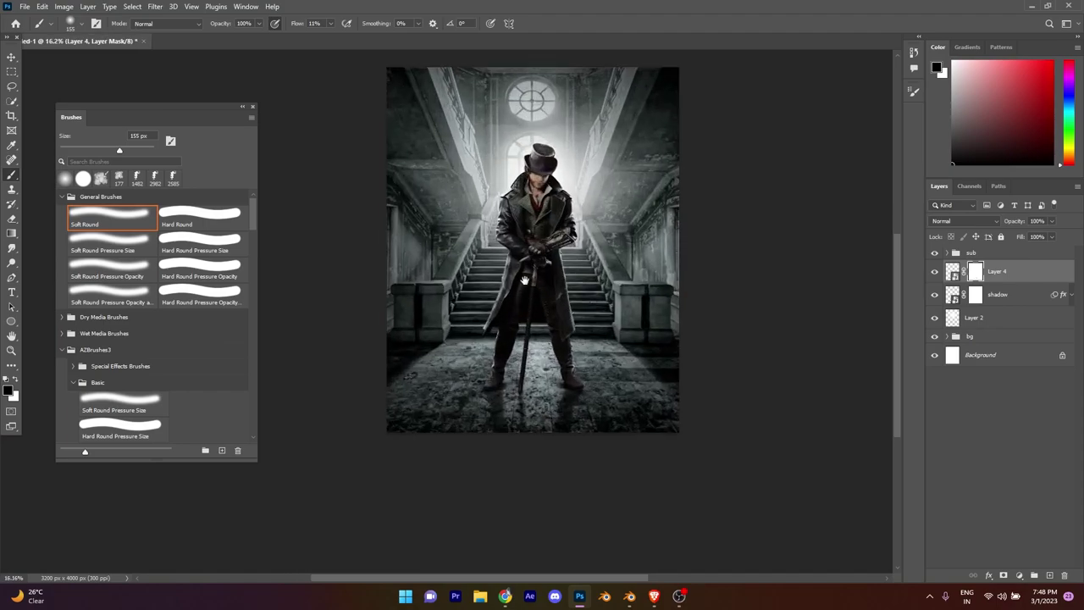
scroll(572, 373, up, 2)
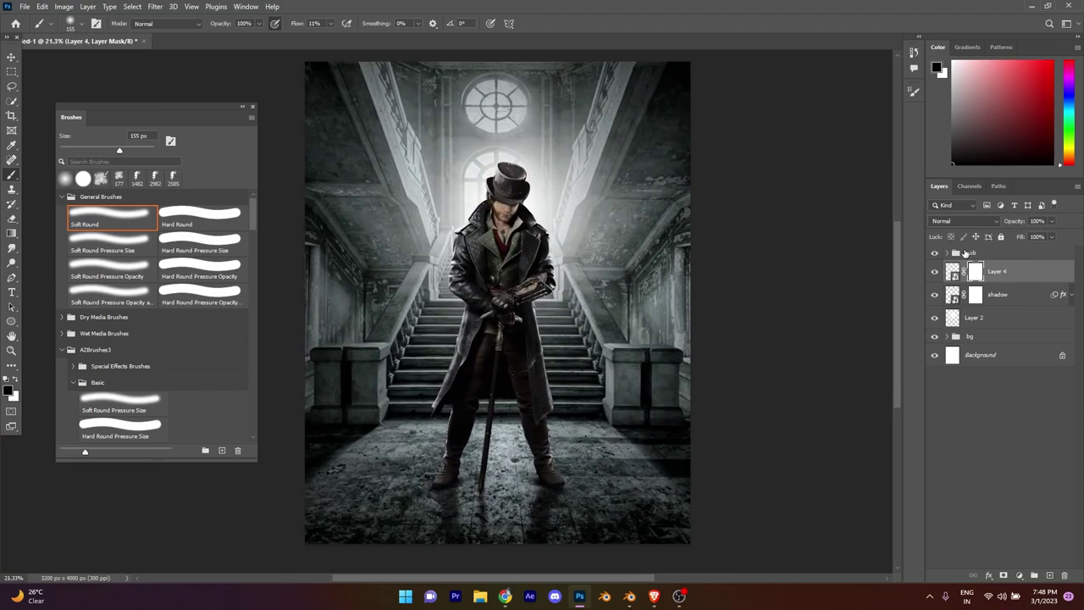
click(965, 254)
scroll(604, 305, down, 2)
- Add a new Layer 5 above Layer 4 and set the painting colour to white
key(v)
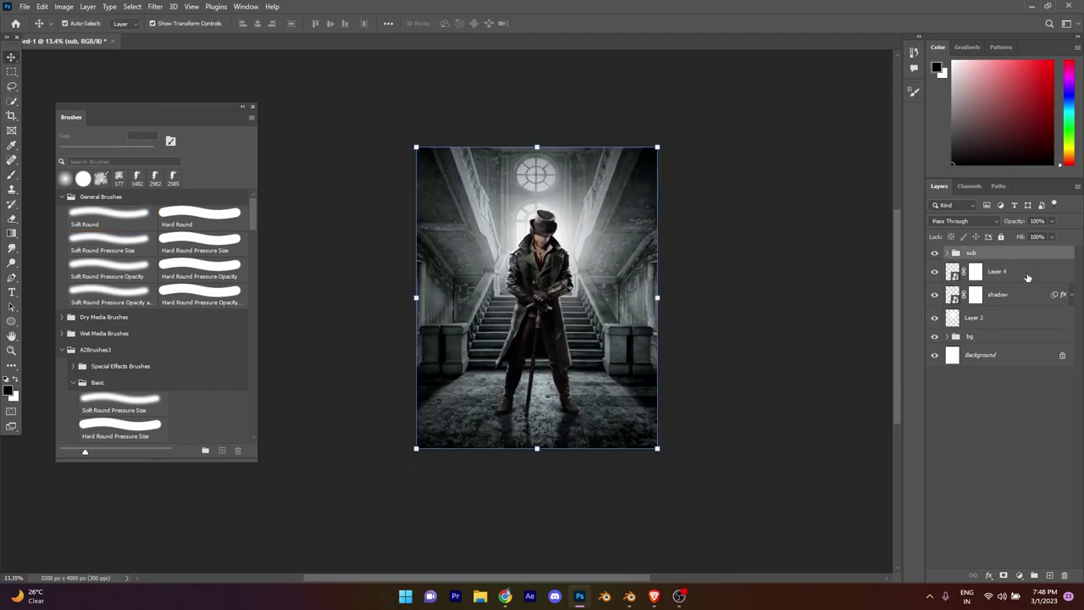
click(1050, 575)
key(b)
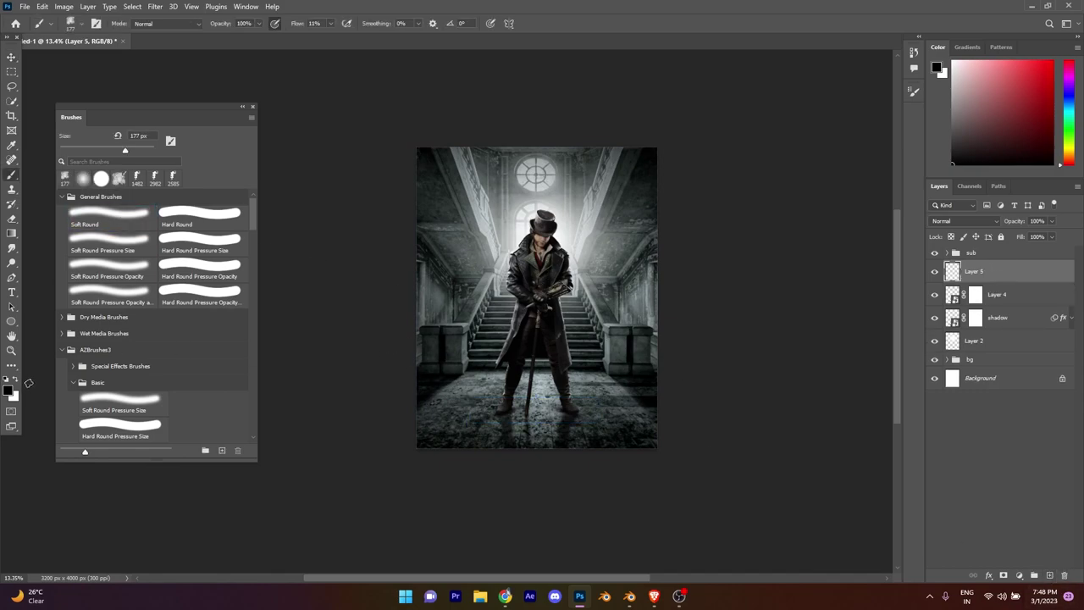
click(9, 387)
click(985, 257)
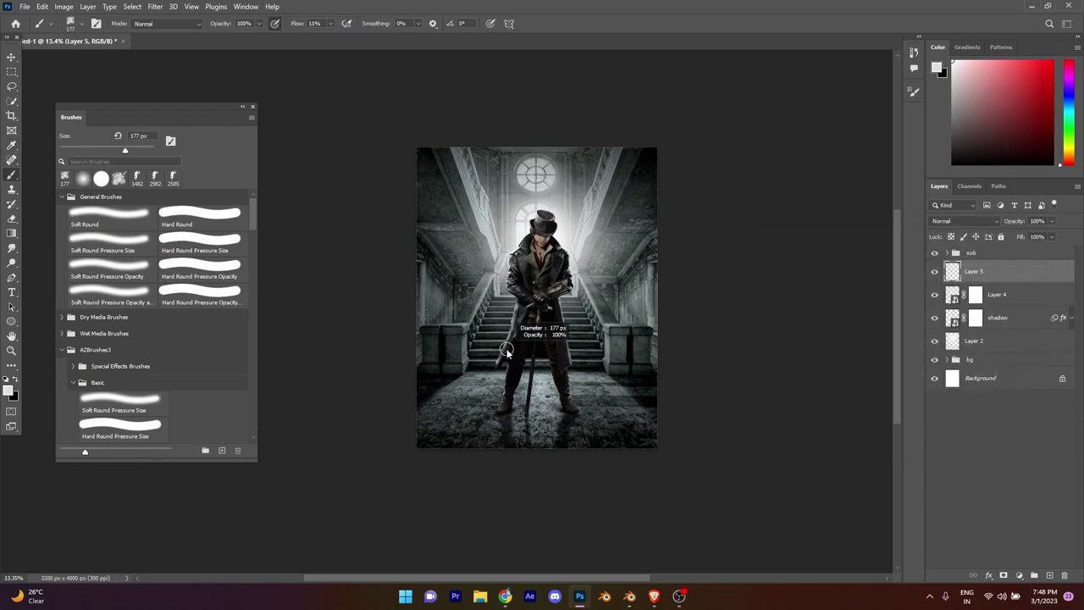
scroll(449, 339, up, 1)
- Paint soft white fog over the floor and right wall with a brush of about 1747 px
drag(418, 322, 339, 363)
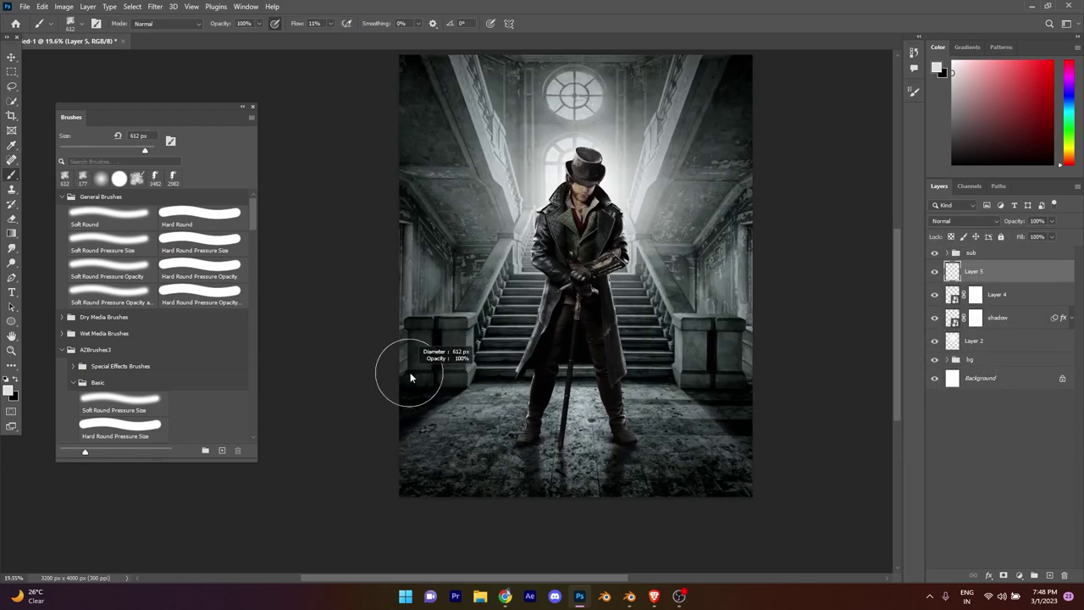
mouse_move(454, 392)
mouse_down()
mouse_move(376, 387)
mouse_move(399, 362)
mouse_up()
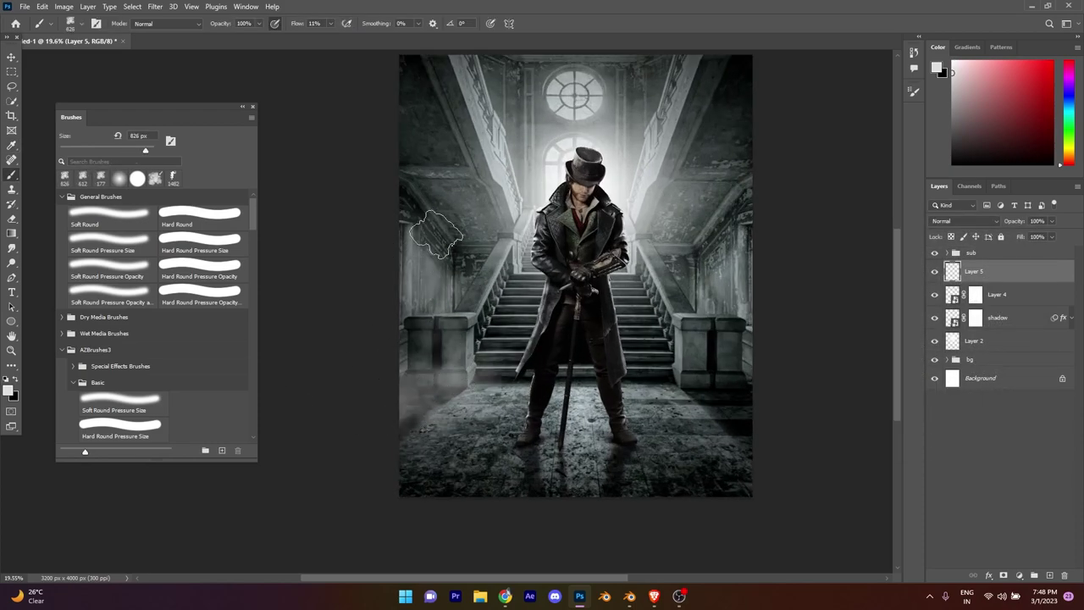
key(ctrl+z)
key(ctrl+z)
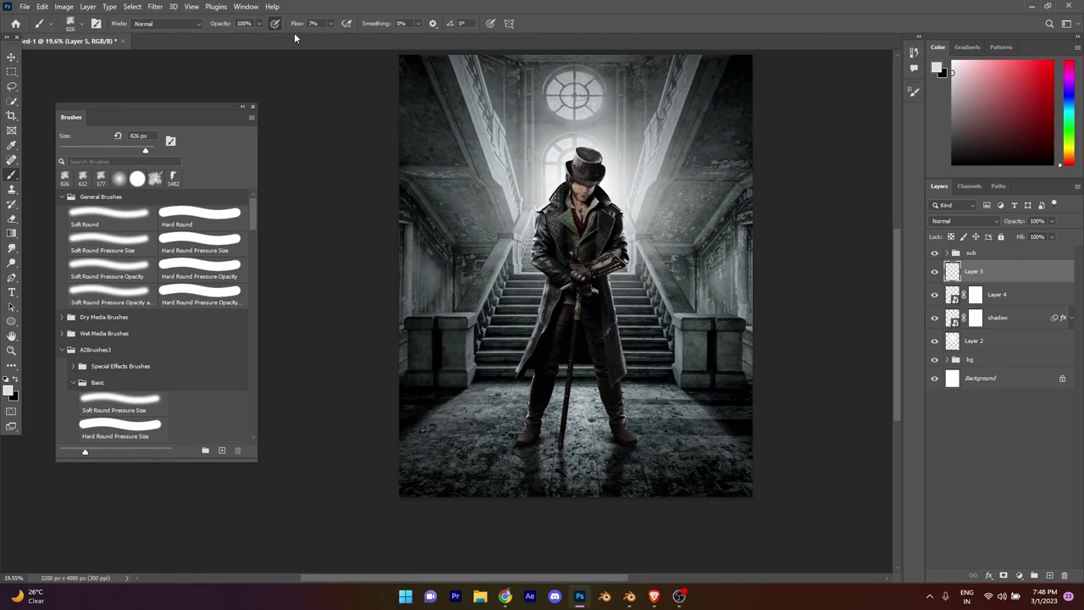
mouse_move(769, 313)
mouse_down()
mouse_move(816, 381)
mouse_move(314, 484)
mouse_up()
drag(742, 543, 743, 543)
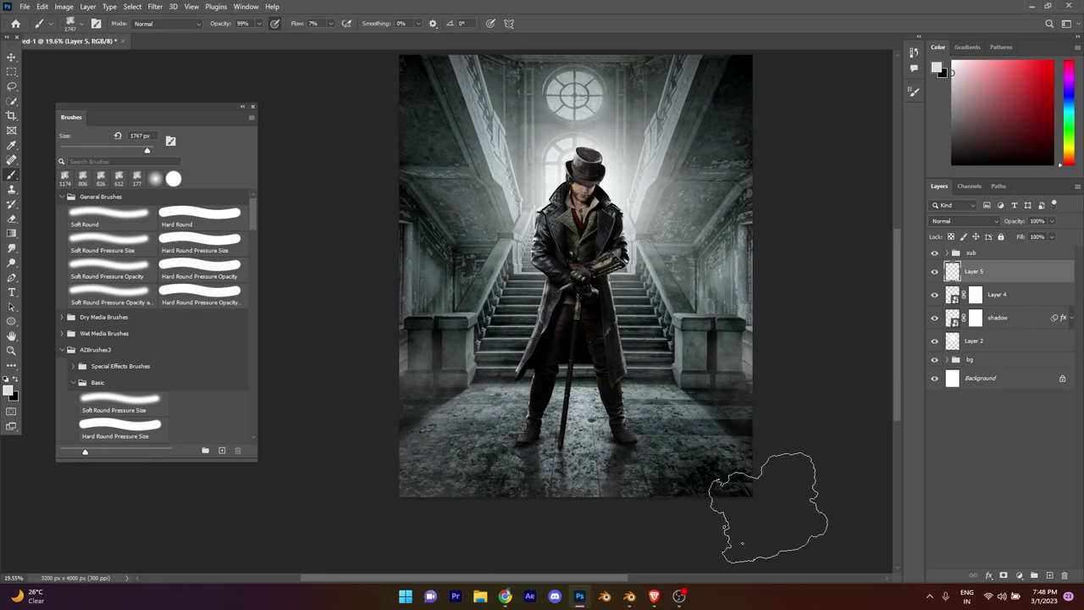
drag(768, 508, 798, 303)
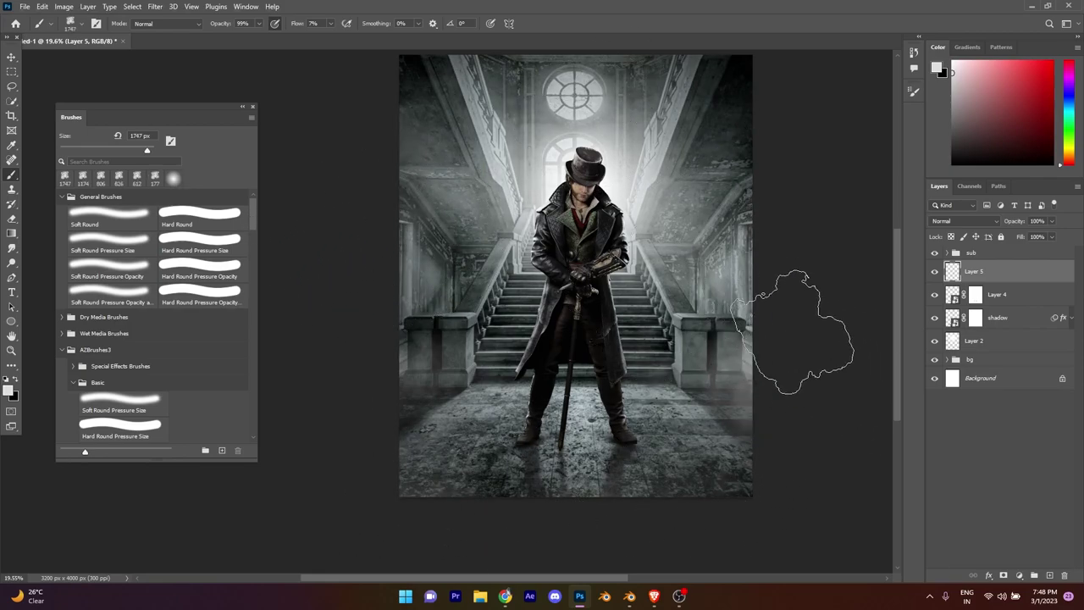
drag(684, 402, 593, 397)
- Add a layer mask to Layer 5 and hide some haze with a brush shrunk to about 1053 px
click(1019, 575)
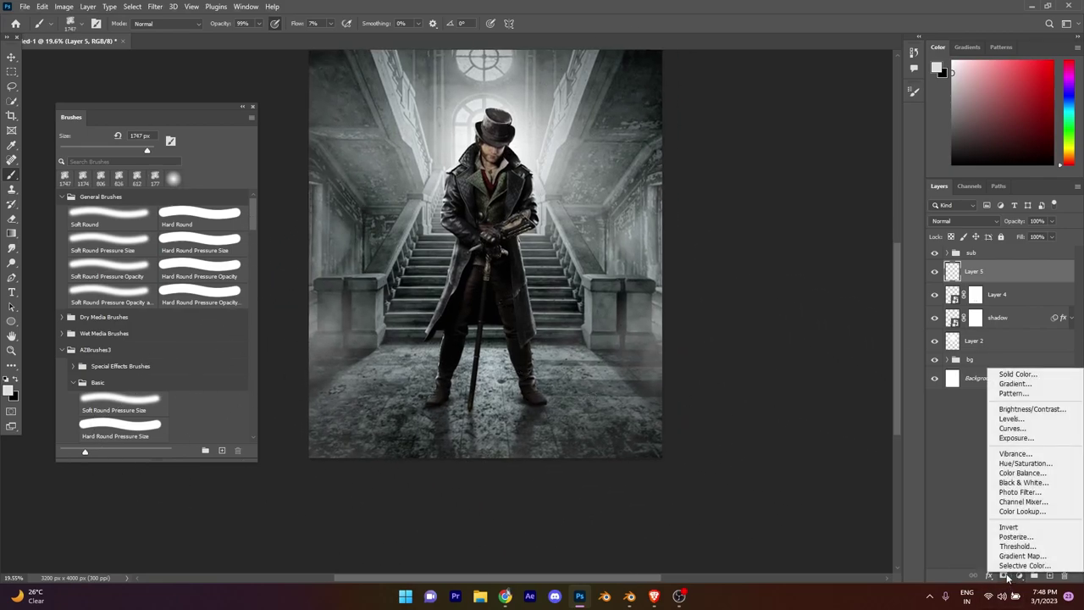
alt+right_click(593, 407)
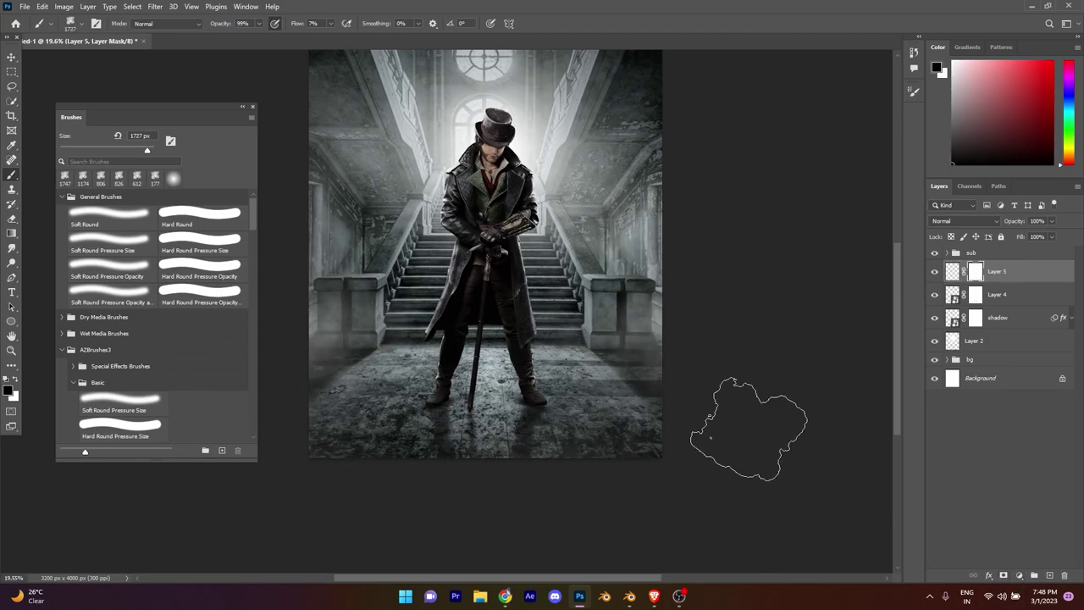
scroll(459, 322, down, 2)
scroll(455, 366, up, 1)
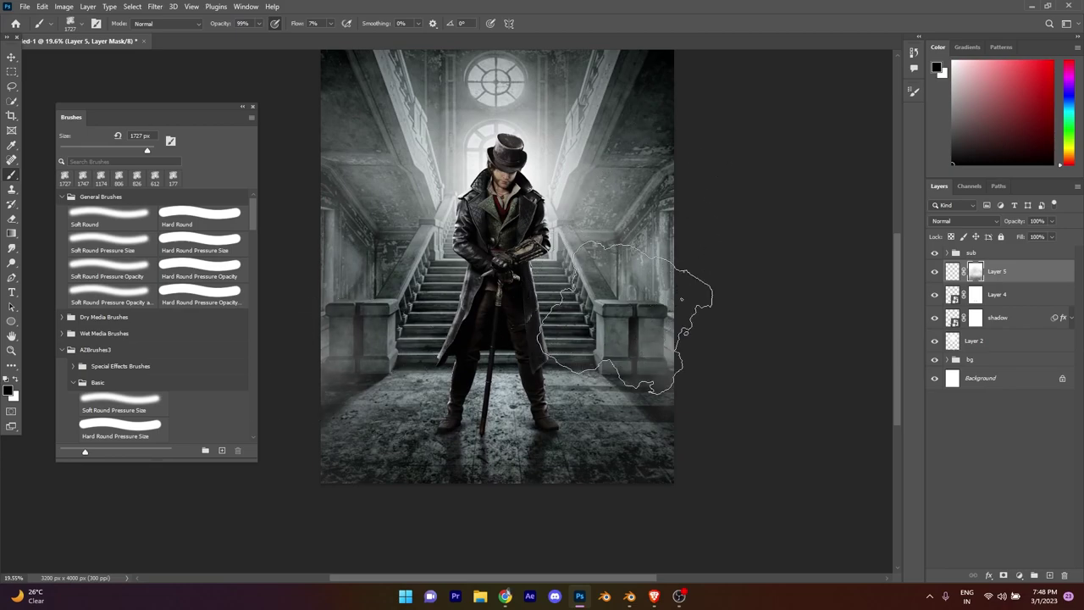
alt+right_click(556, 415)
scroll(508, 356, down, 3)
scroll(457, 254, up, 3)
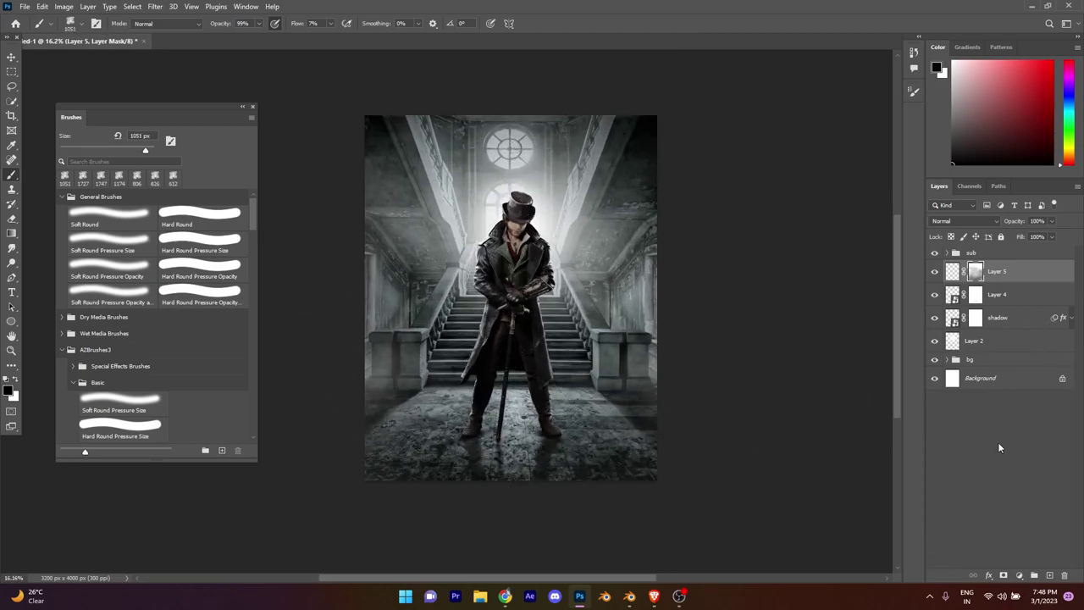
- With Layer 5 selected, bring up the Place Embedded file browser
click(979, 253)
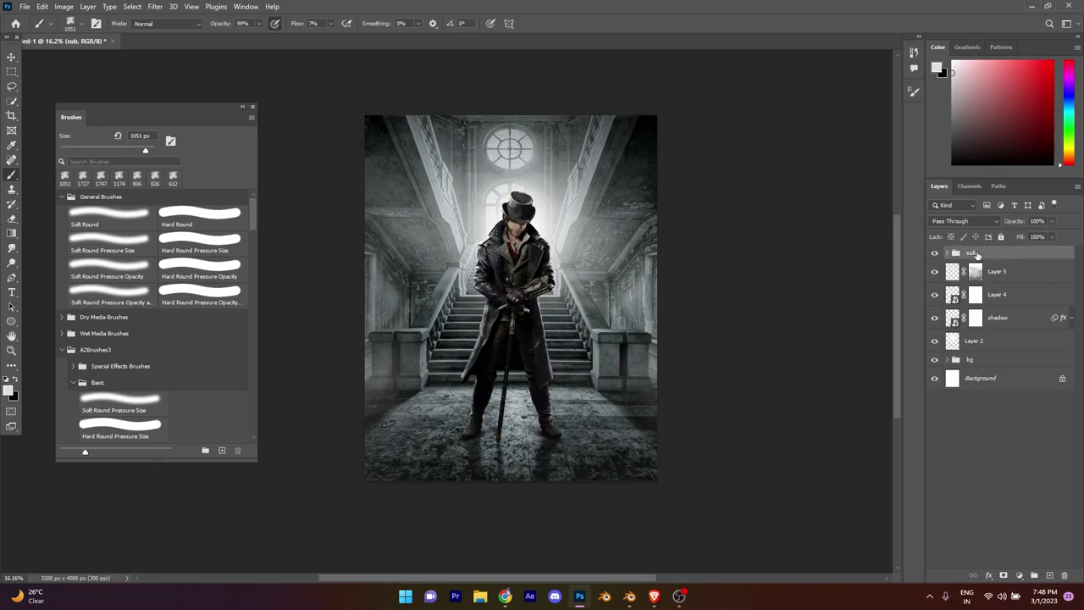
click(1008, 275)
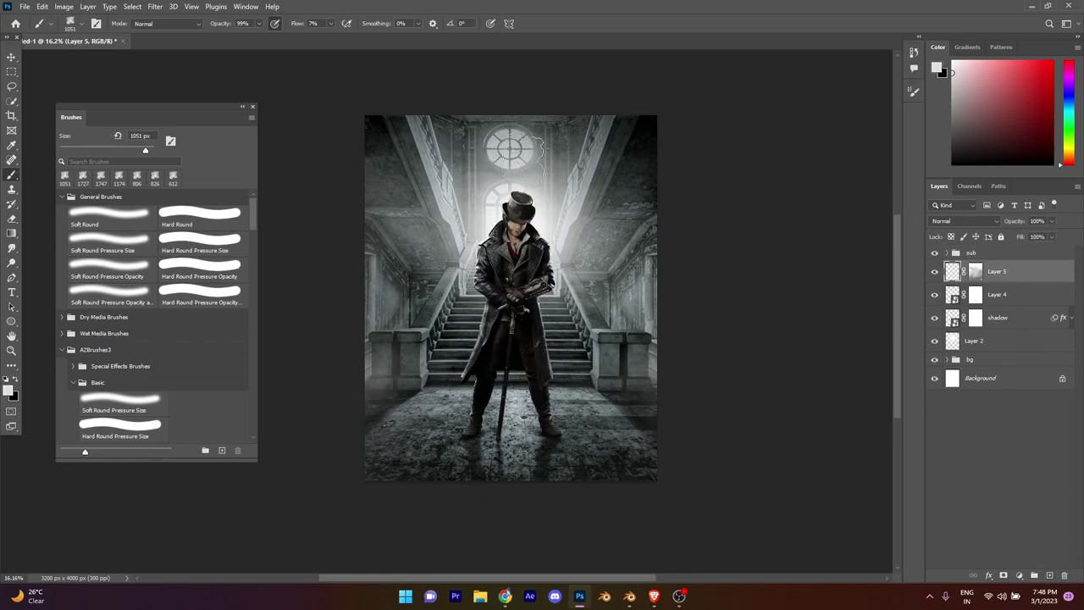
click(19, 6)
click(85, 209)
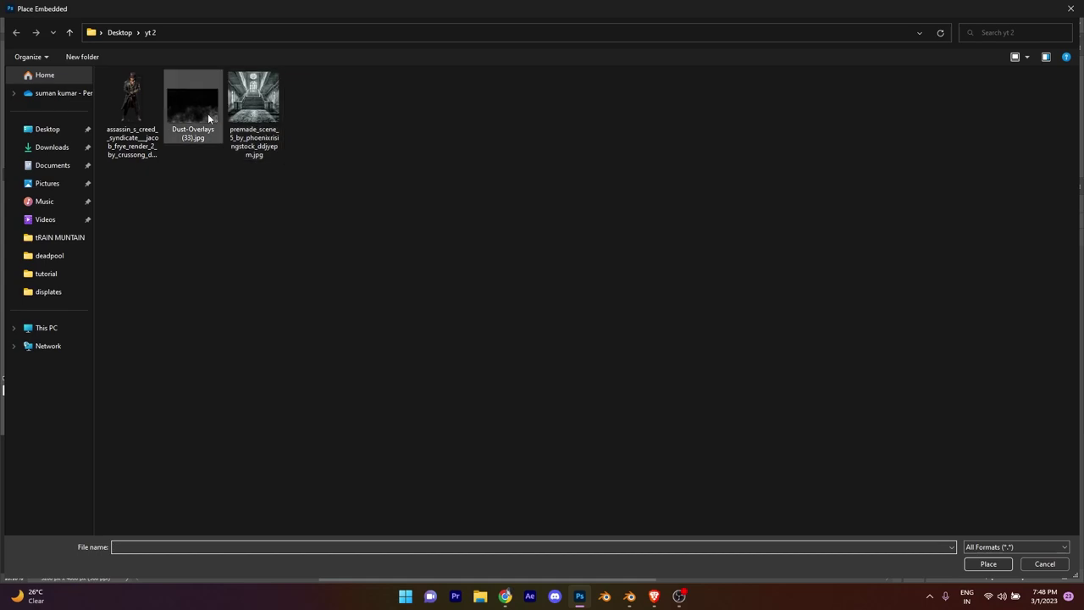
- Place Dust-Overlays (33).jpg embedded and set its blend mode to Linear Dodge (Add)
click(199, 108)
click(988, 564)
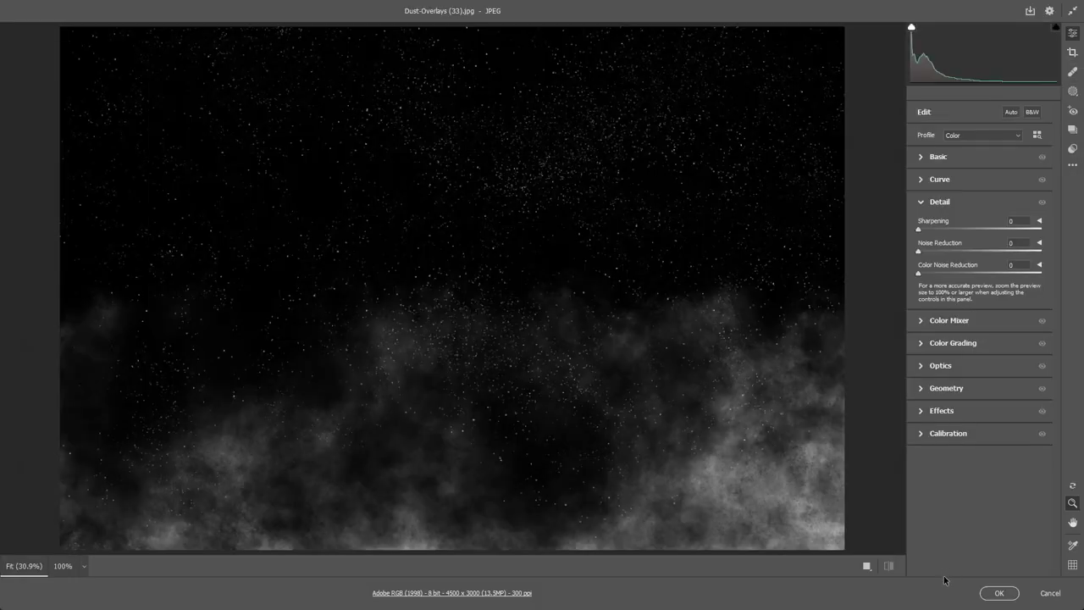
click(994, 593)
click(559, 23)
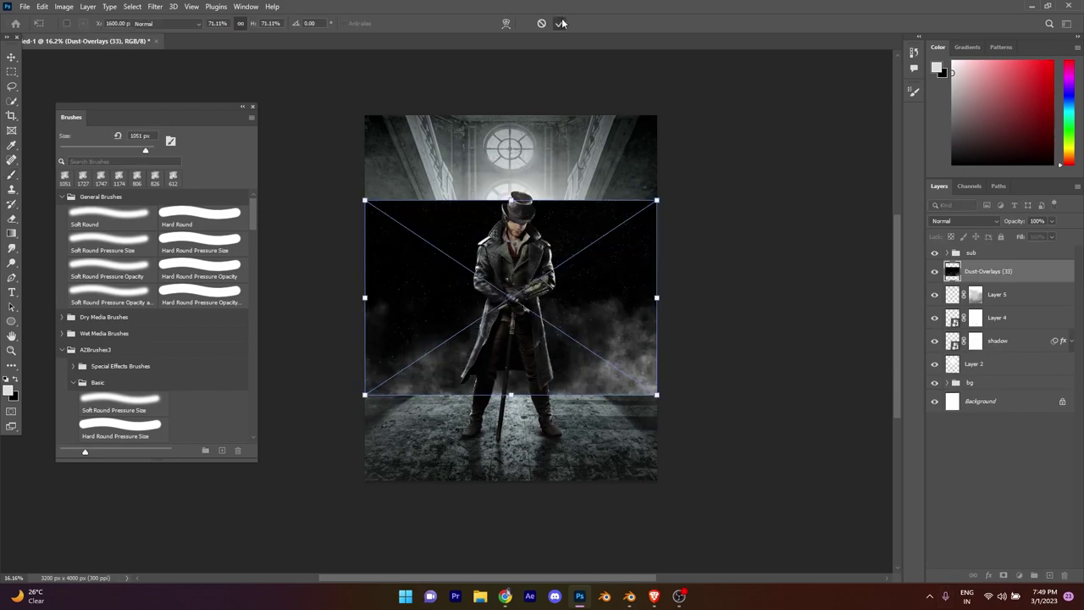
click(957, 220)
click(968, 333)
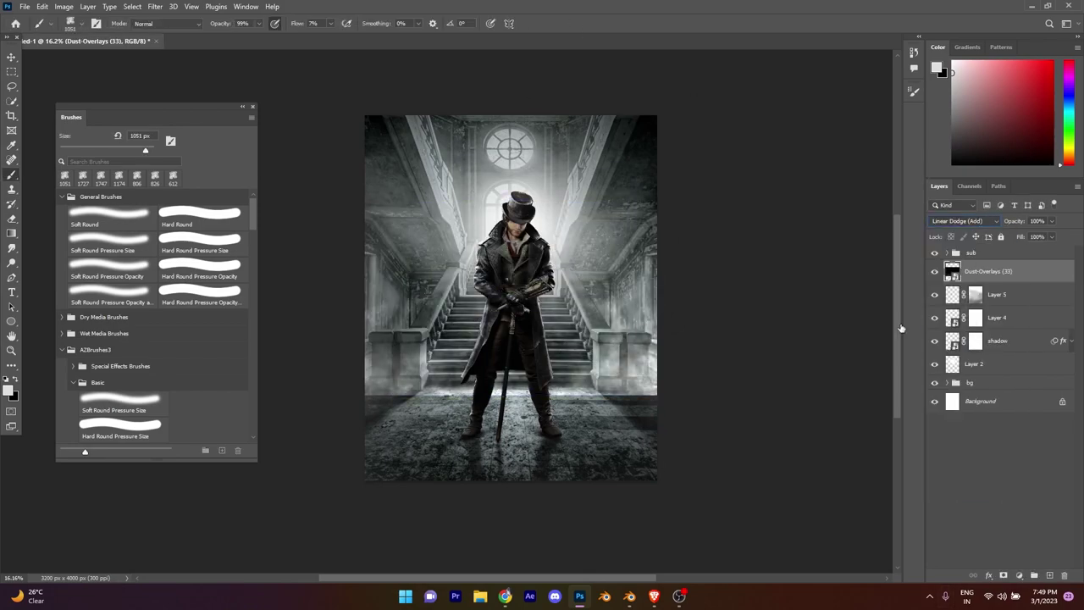
- Move the dust overlay down over the lower half and mask away some of its dust
click(12, 57)
drag(623, 373, 638, 465)
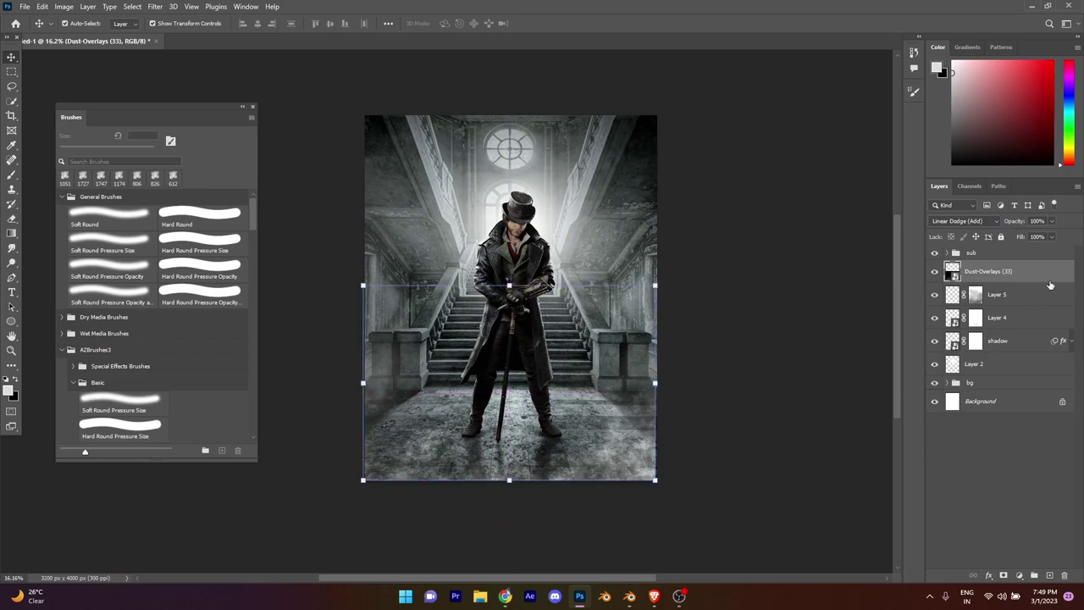
click(1005, 575)
click(118, 178)
scroll(449, 365, up, 3)
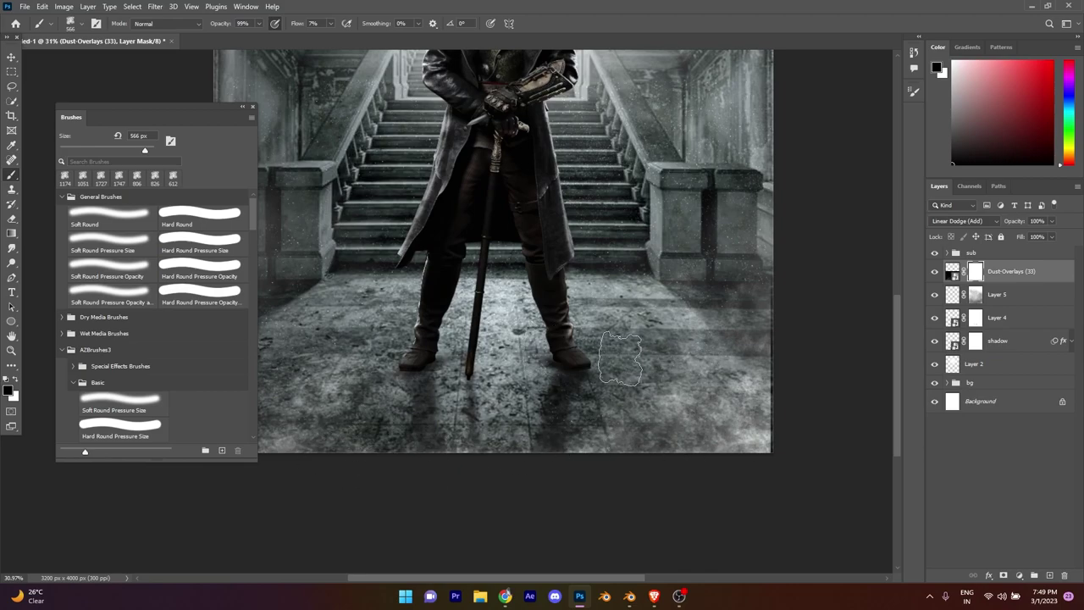
scroll(621, 358, down, 2)
click(482, 371)
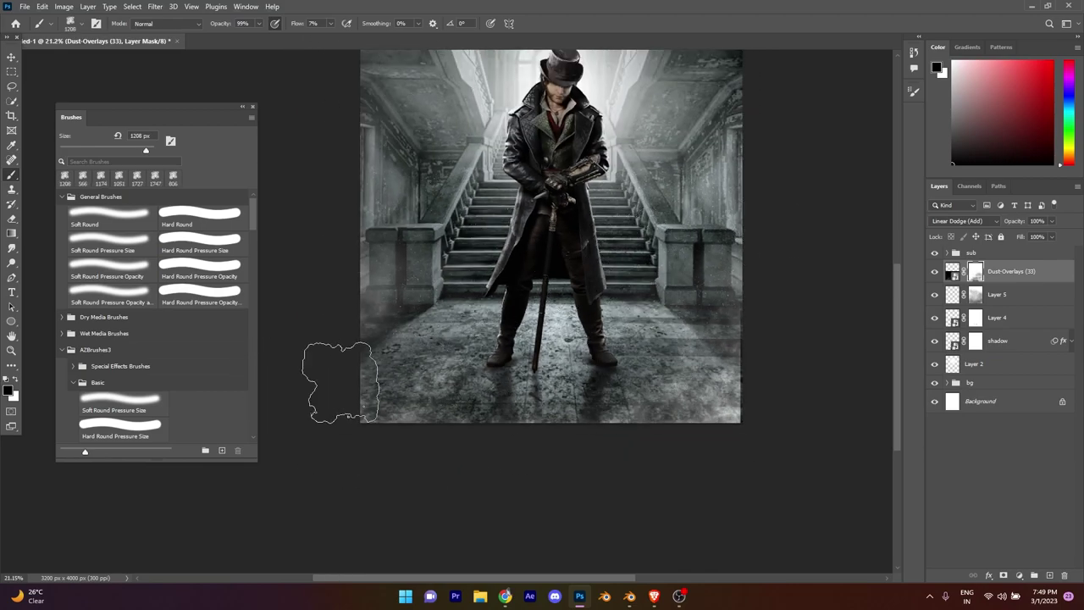
scroll(509, 186, down, 1)
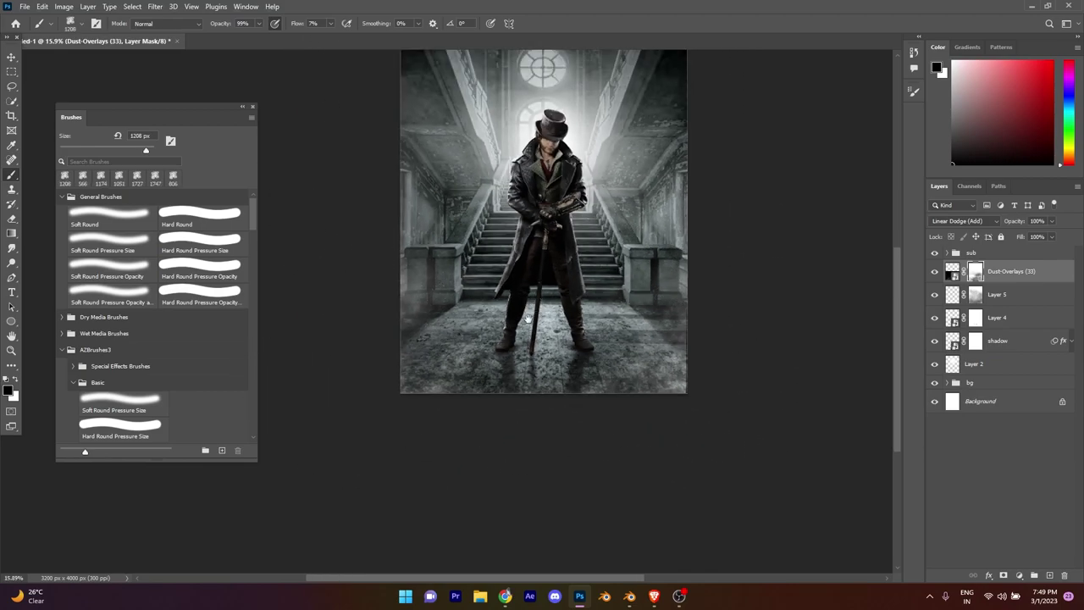
click(993, 255)
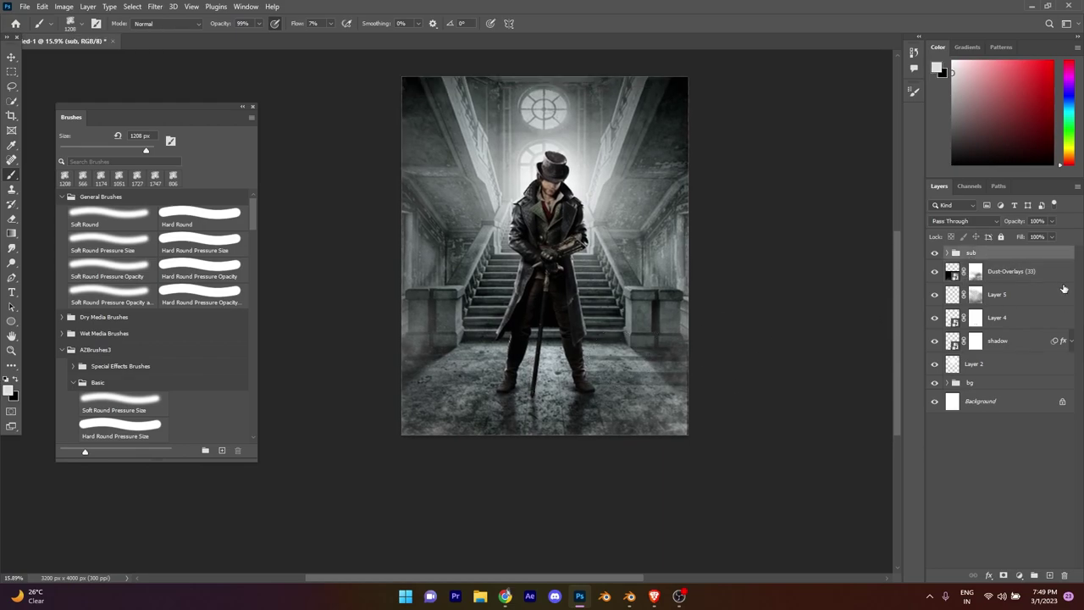
- Place Dust-Overlays (33).jpg again as an embedded layer blended in Linear Dodge (Add)
click(26, 7)
click(102, 210)
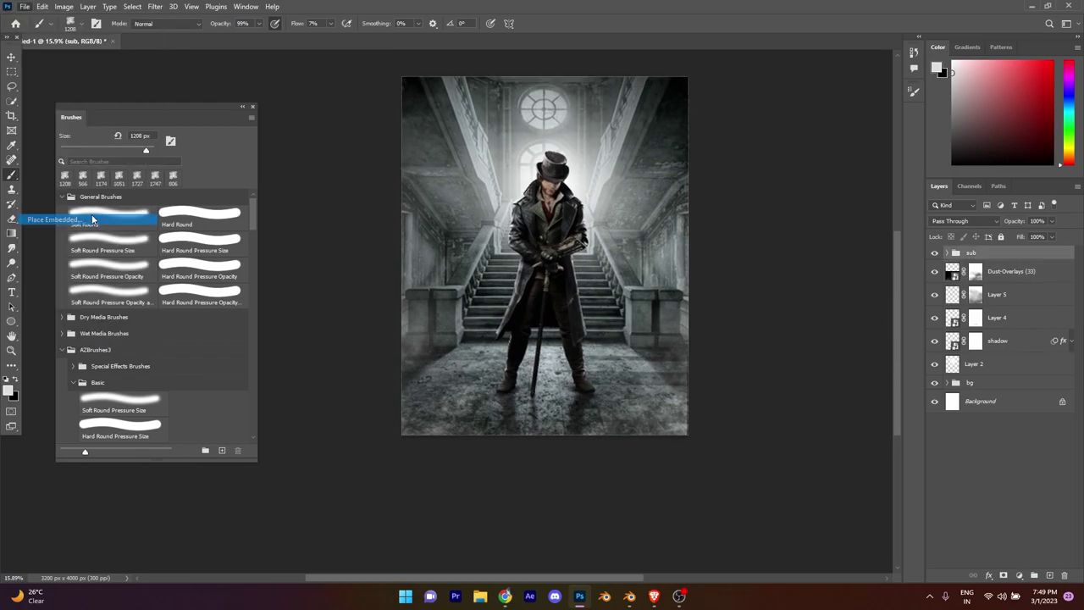
click(184, 123)
click(989, 564)
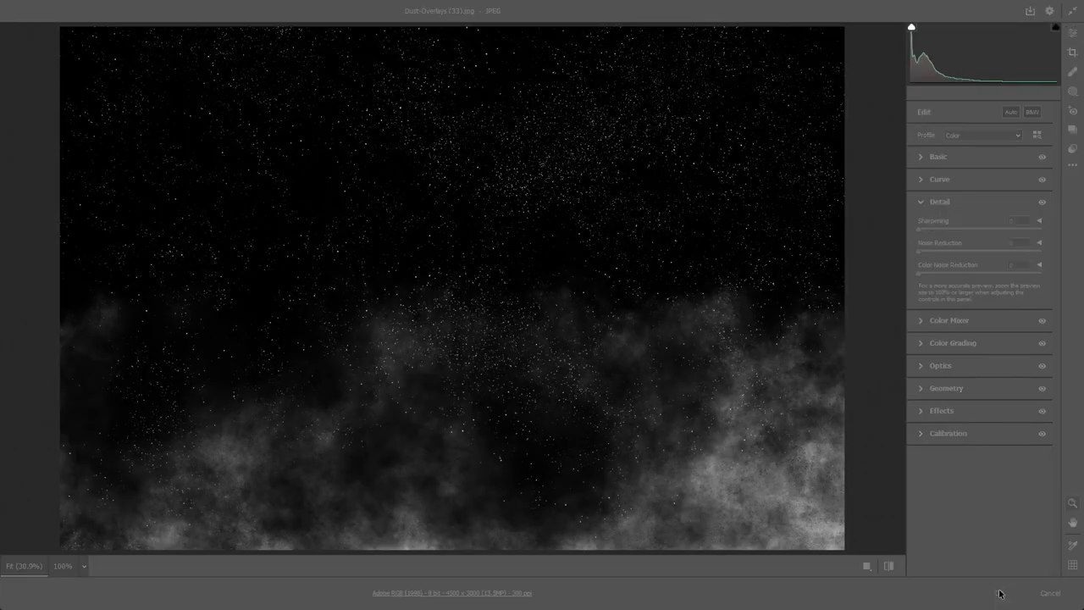
click(1000, 593)
click(964, 221)
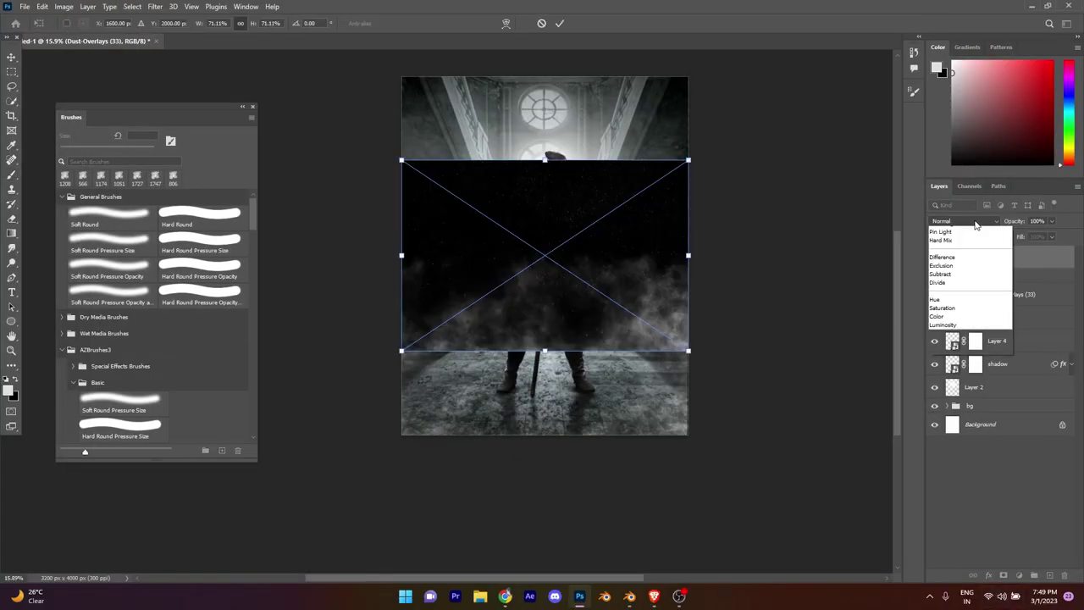
click(949, 343)
key(Return)
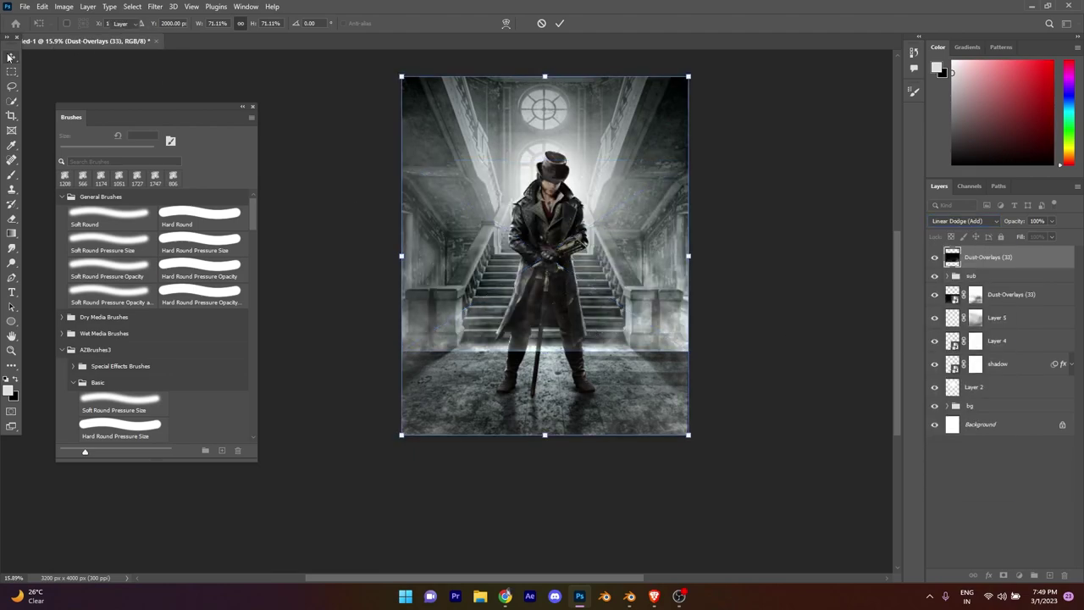
- Flip the second dust overlay vertically and move it up to the top of the canvas
scroll(713, 349, up, 2)
drag(744, 353, 752, 375)
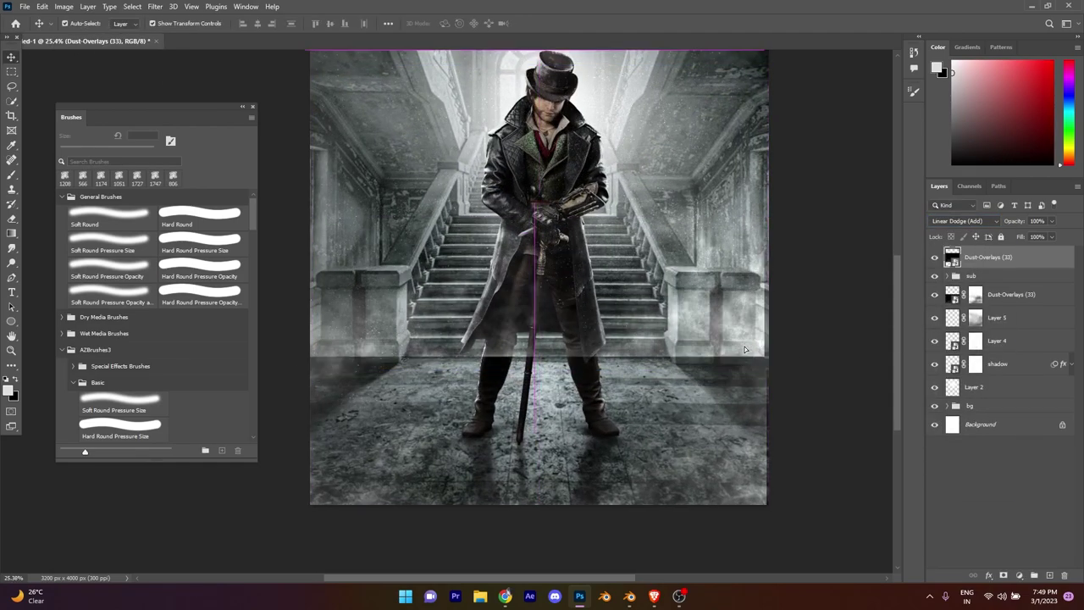
scroll(728, 465, down, 2)
right_click(726, 469)
click(654, 343)
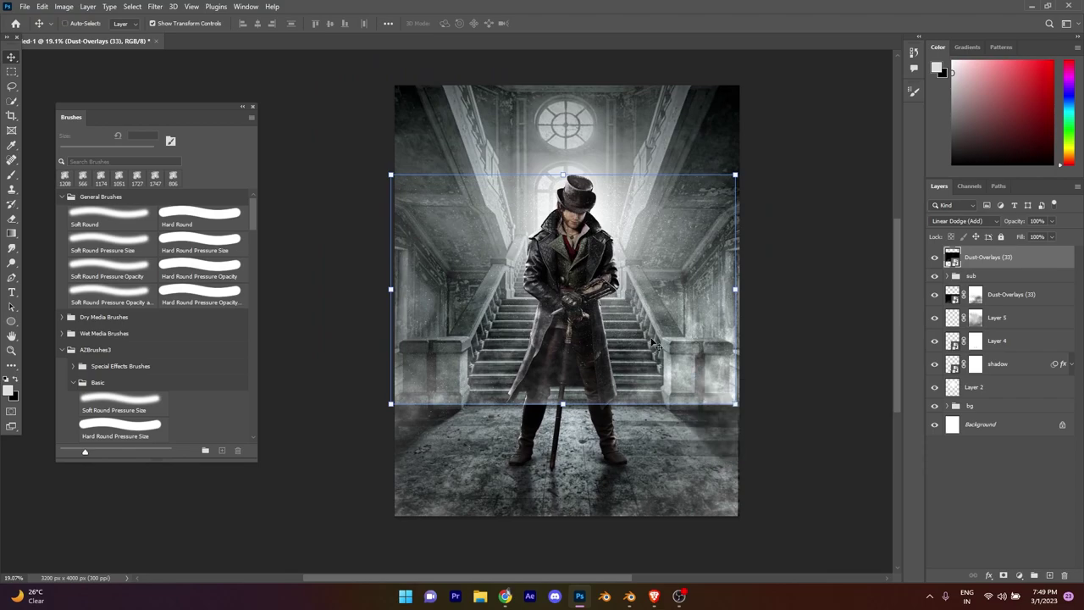
key(ctrl+t)
right_click(652, 340)
click(682, 555)
drag(644, 364, 644, 274)
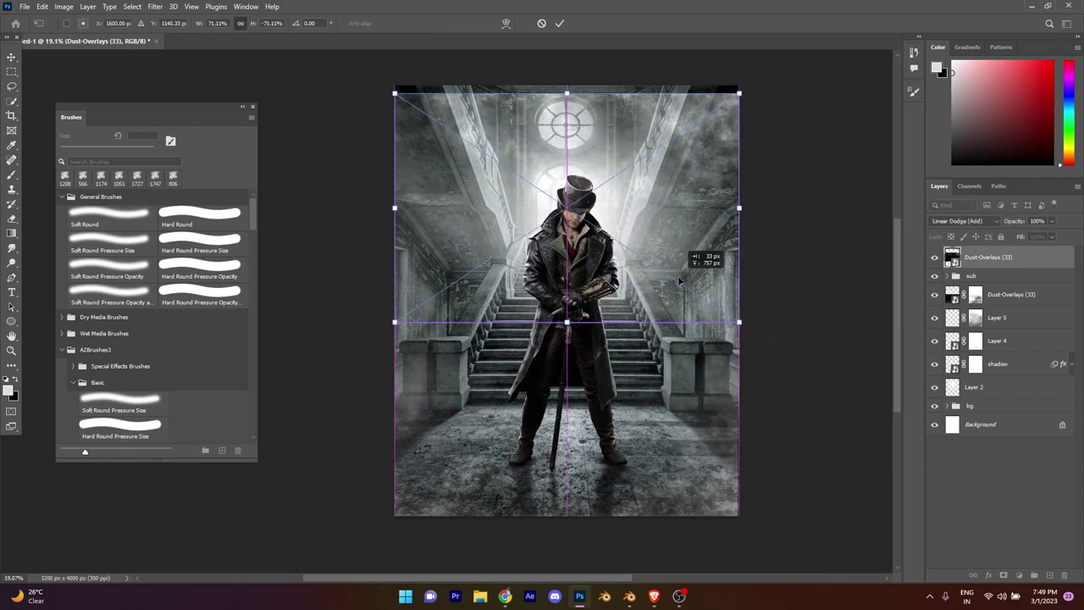
click(559, 23)
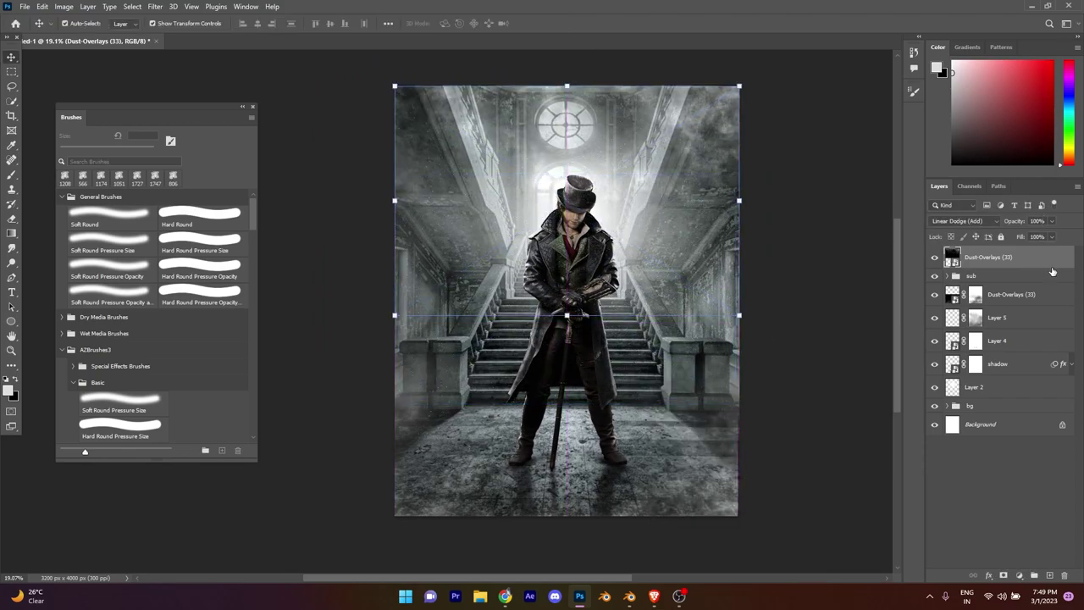
- Mask the top dust overlay and paint out dust with a roughly 1072 px brush
click(1003, 575)
key(b)
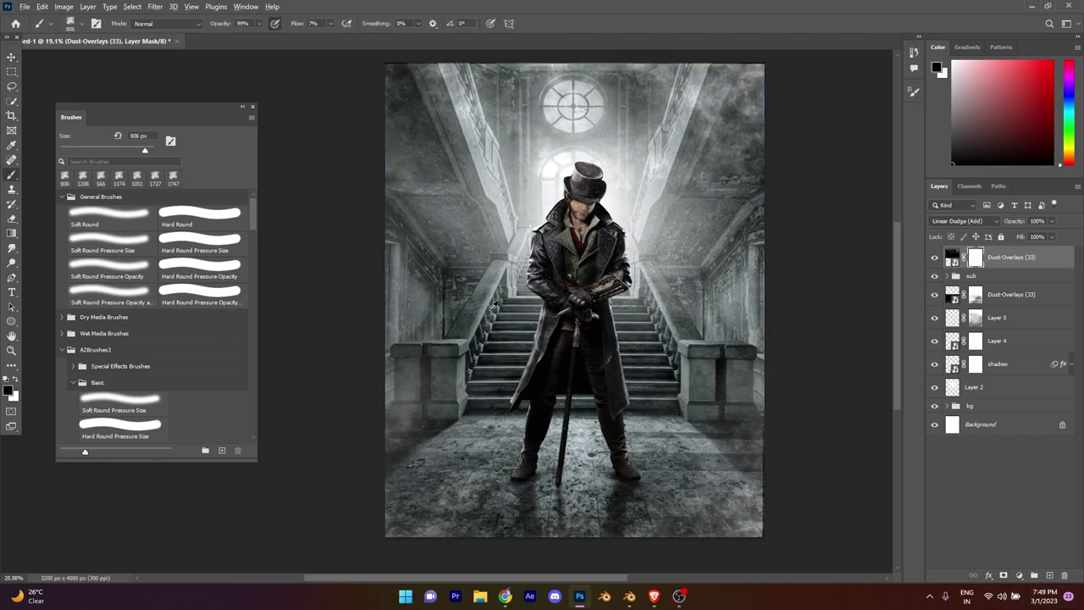
scroll(678, 315, up, 2)
scroll(429, 315, down, 2)
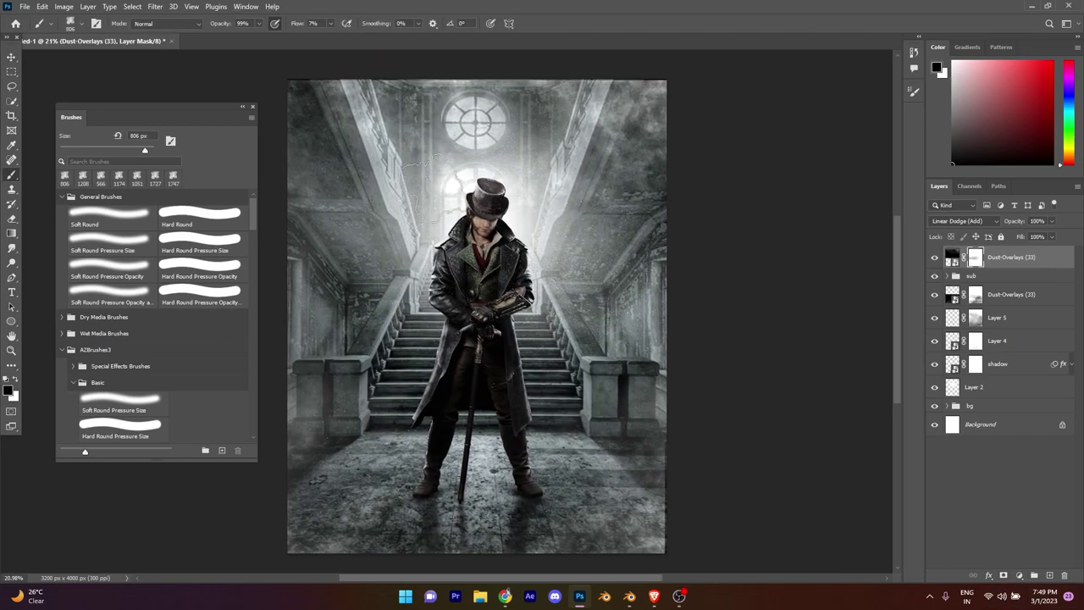
scroll(423, 279, down, 1)
drag(424, 280, 546, 177)
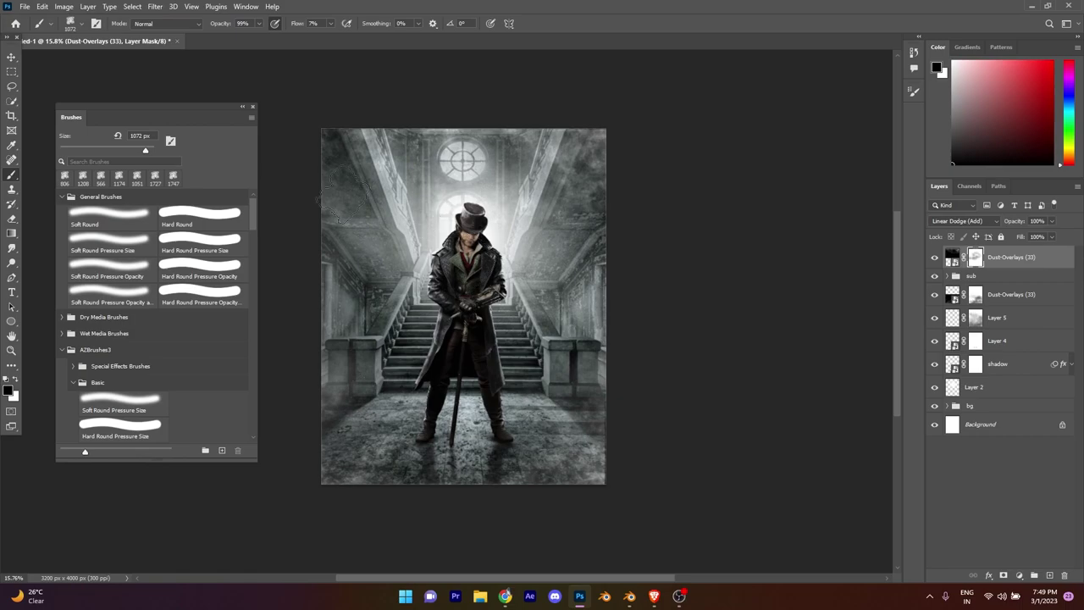
click(345, 197)
scroll(367, 291, down, 1)
scroll(366, 291, up, 3)
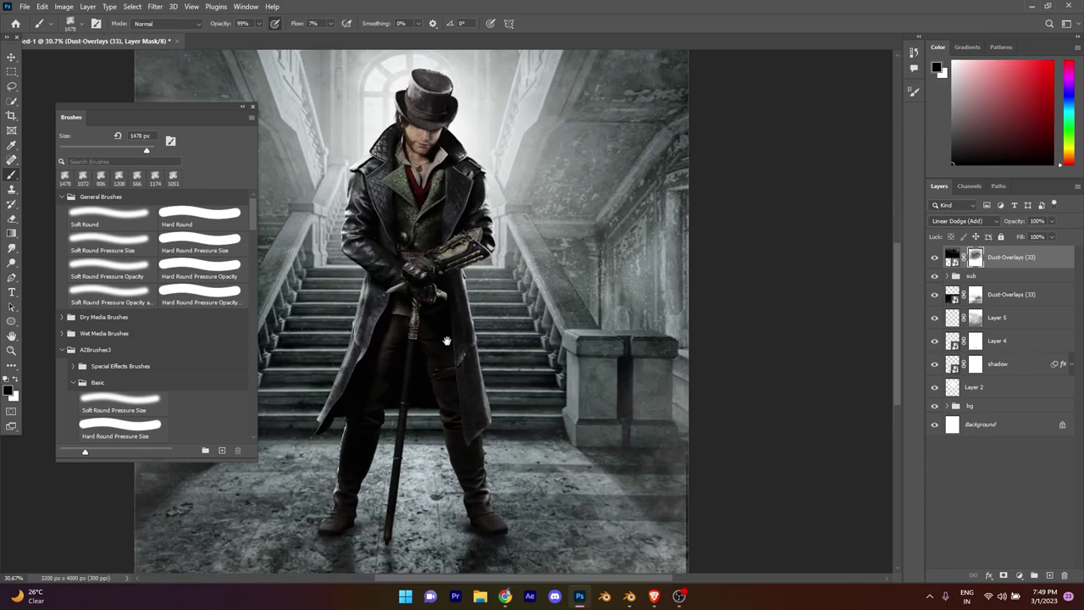
scroll(282, 299, down, 1)
scroll(282, 299, down, 1)
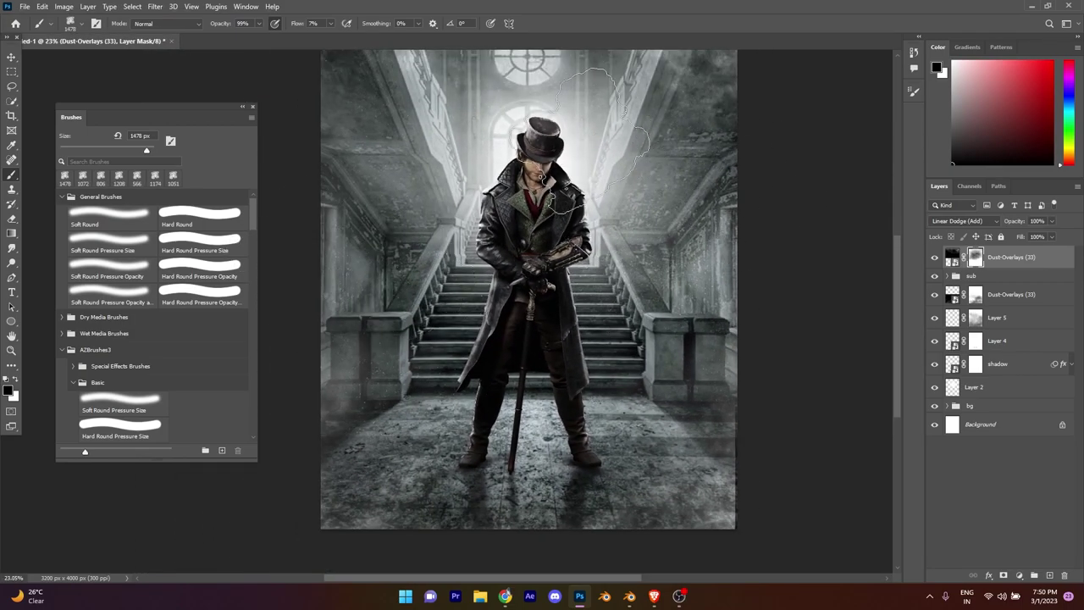
scroll(511, 194, down, 2)
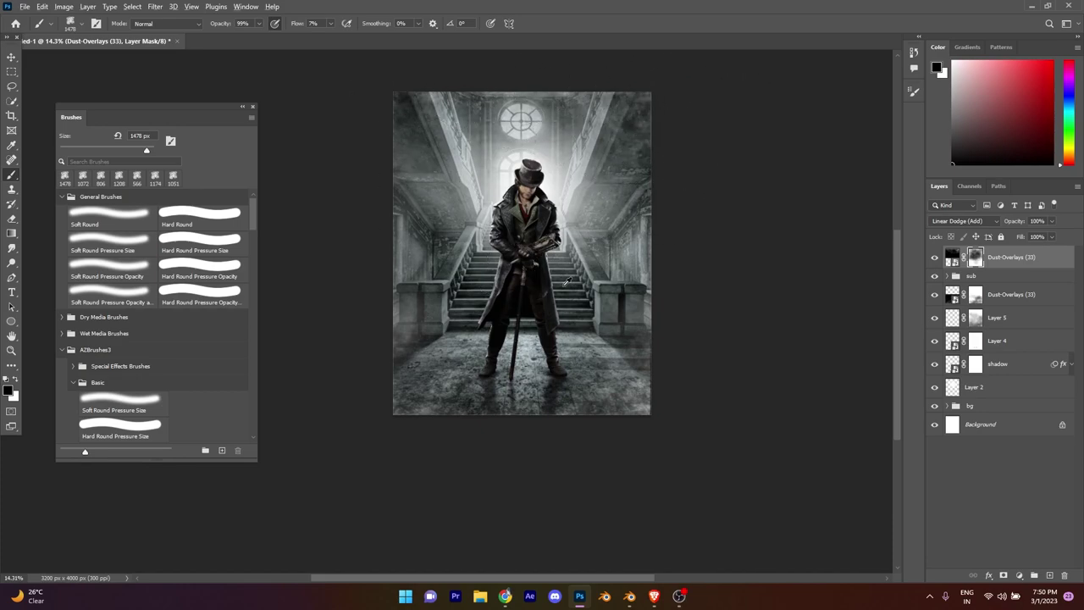
scroll(547, 165, up, 2)
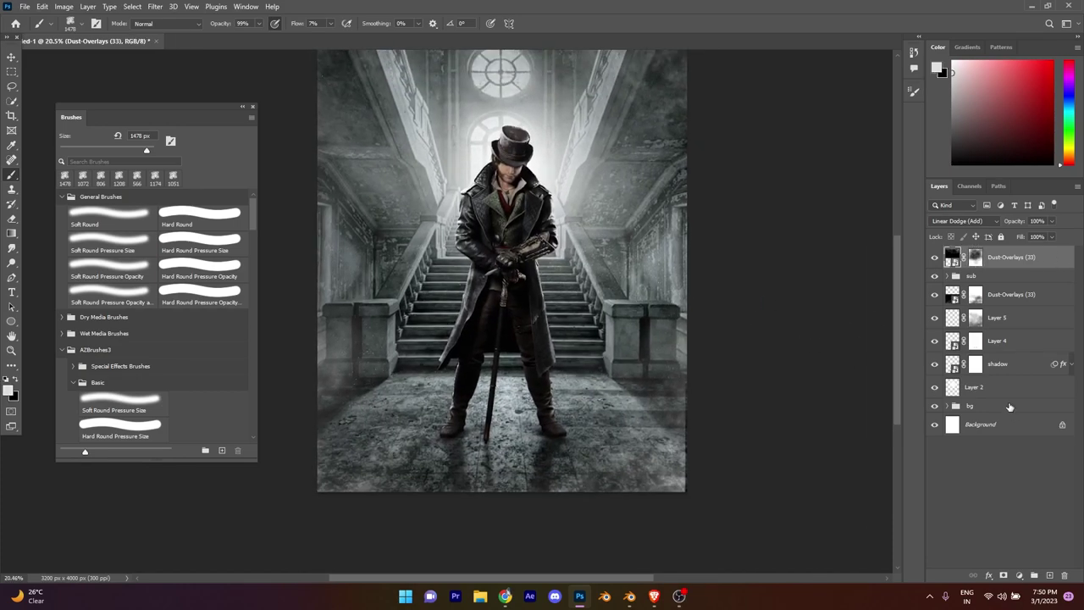
- Duplicate the bg group and convert bg copy to a smart object
click(973, 277)
click(935, 277)
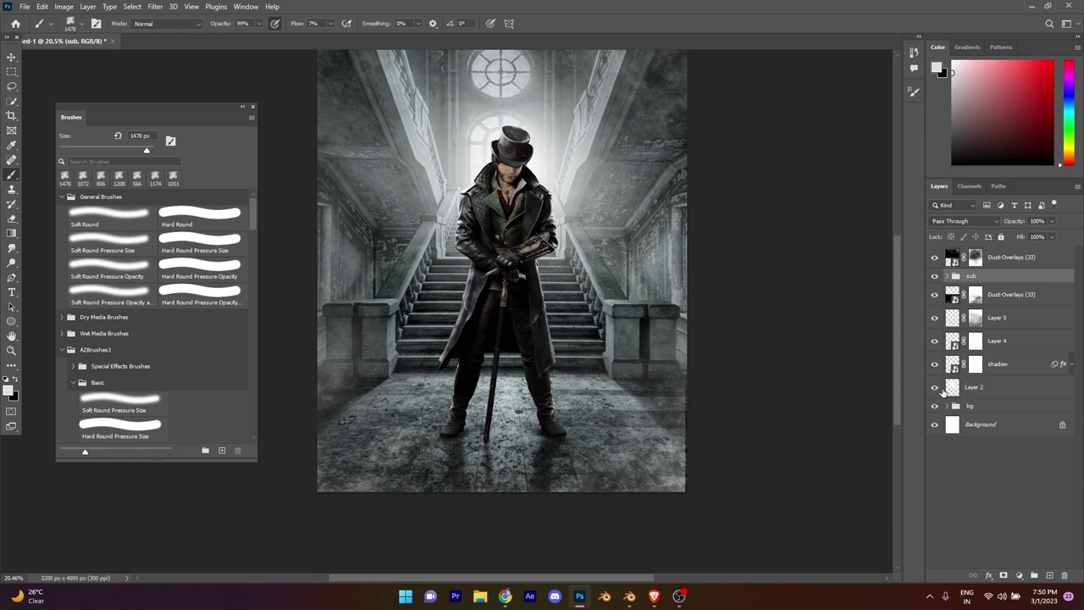
click(937, 409)
click(936, 409)
key(ctrl+j)
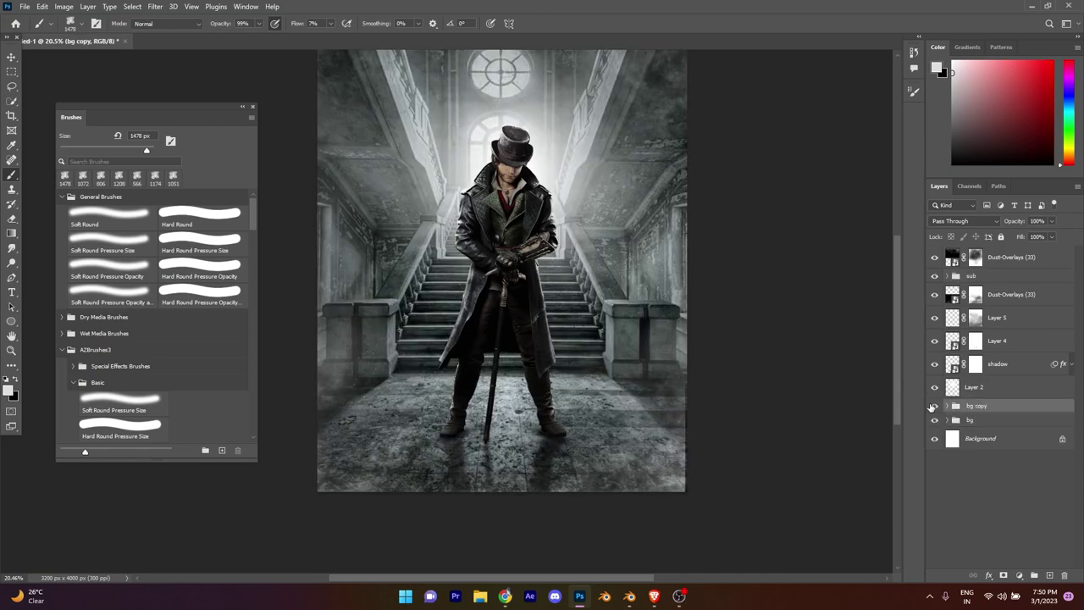
click(11, 58)
right_click(1004, 403)
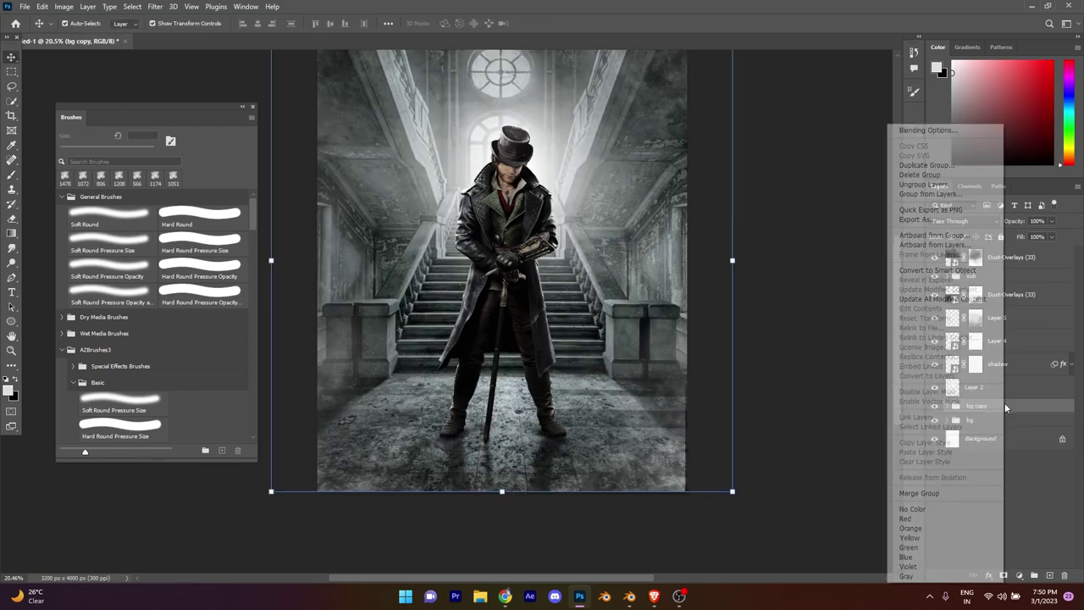
click(949, 271)
- Apply a 15 px Field Blur from the Blur Gallery to bg copy
click(156, 7)
mouse_move(173, 162)
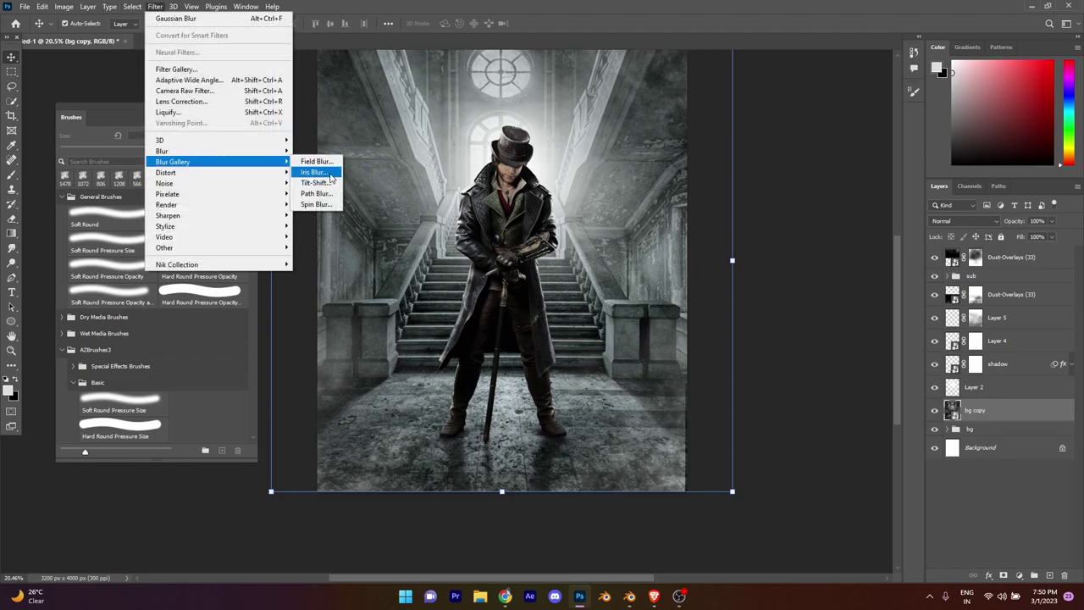
click(336, 170)
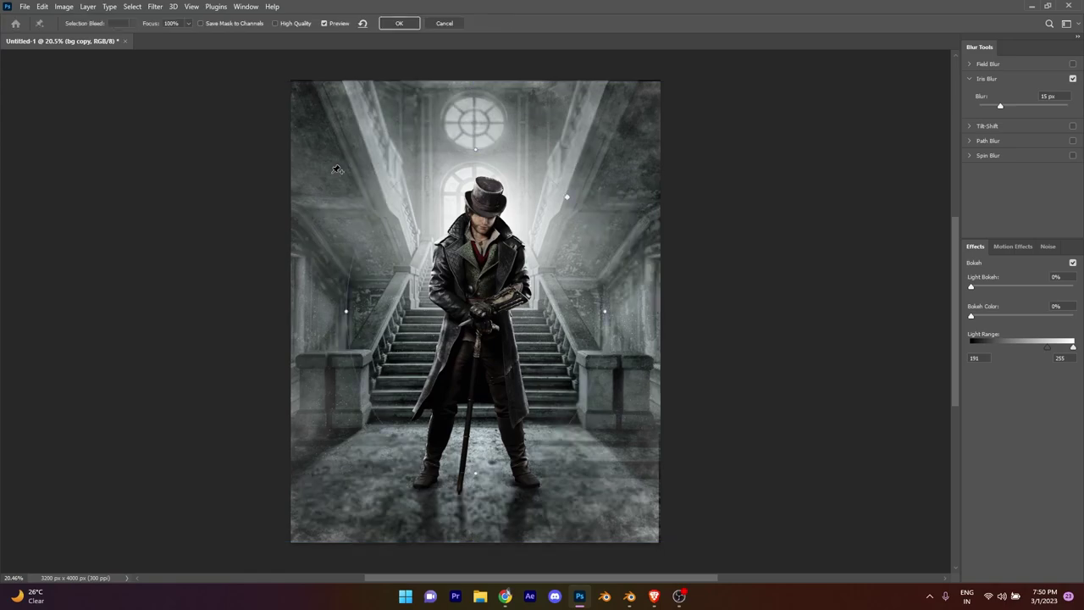
click(436, 26)
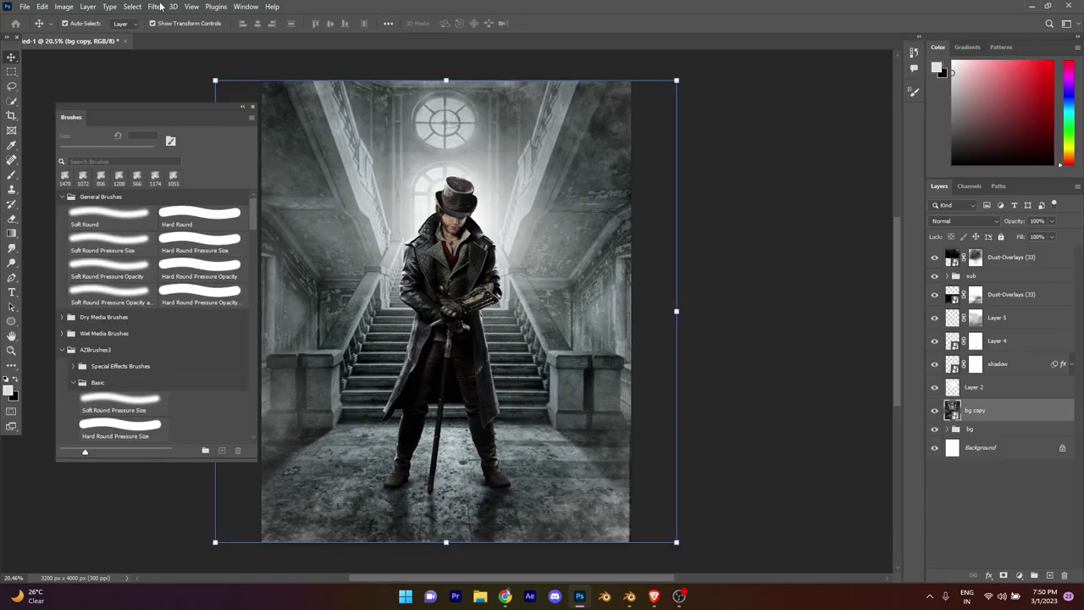
click(156, 7)
click(330, 163)
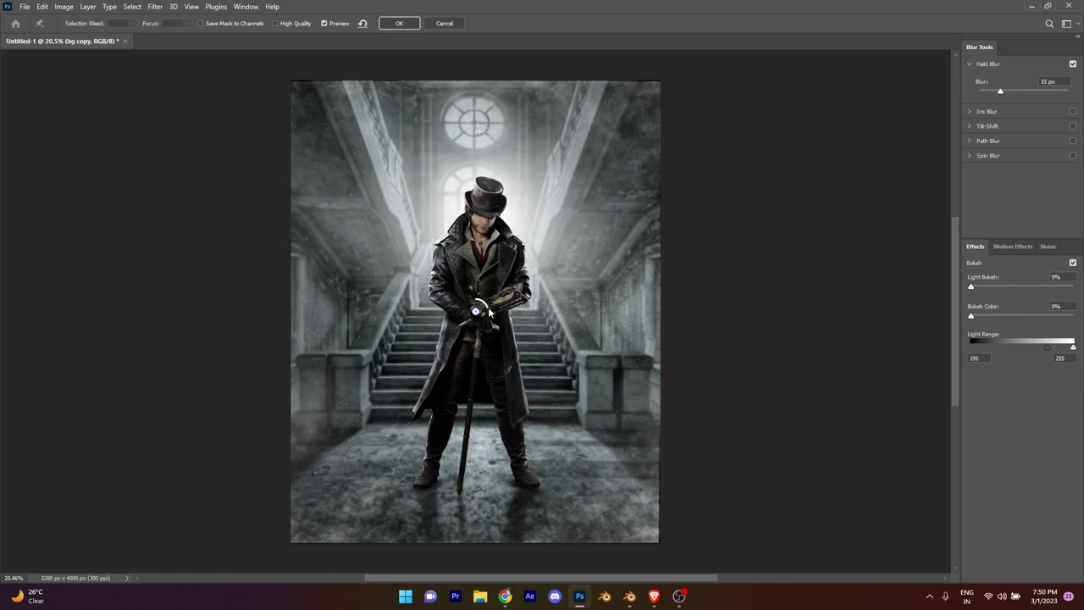
click(398, 23)
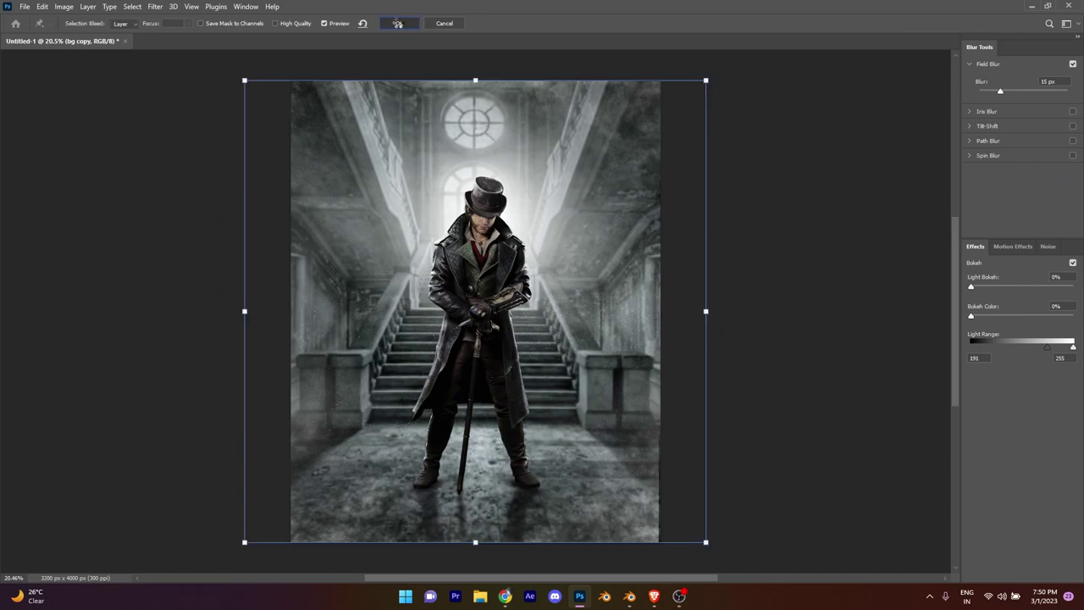
click(1010, 256)
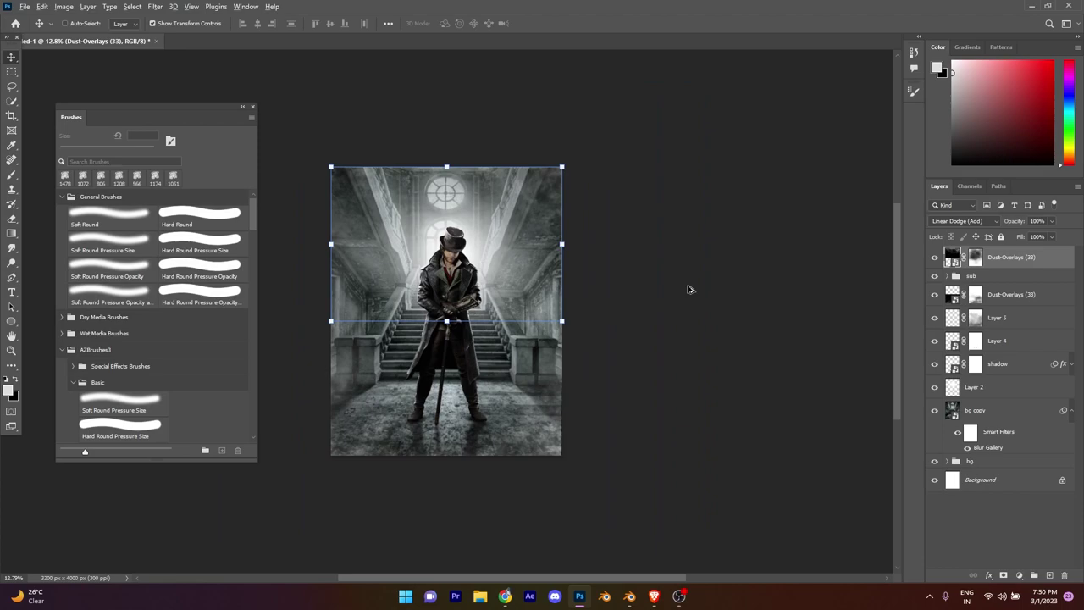
- Stamp all visible layers into Layer 6 and convert it to a smart object
key(ctrl+shift+alt+e)
scroll(498, 352, up, 2)
scroll(498, 352, up, 3)
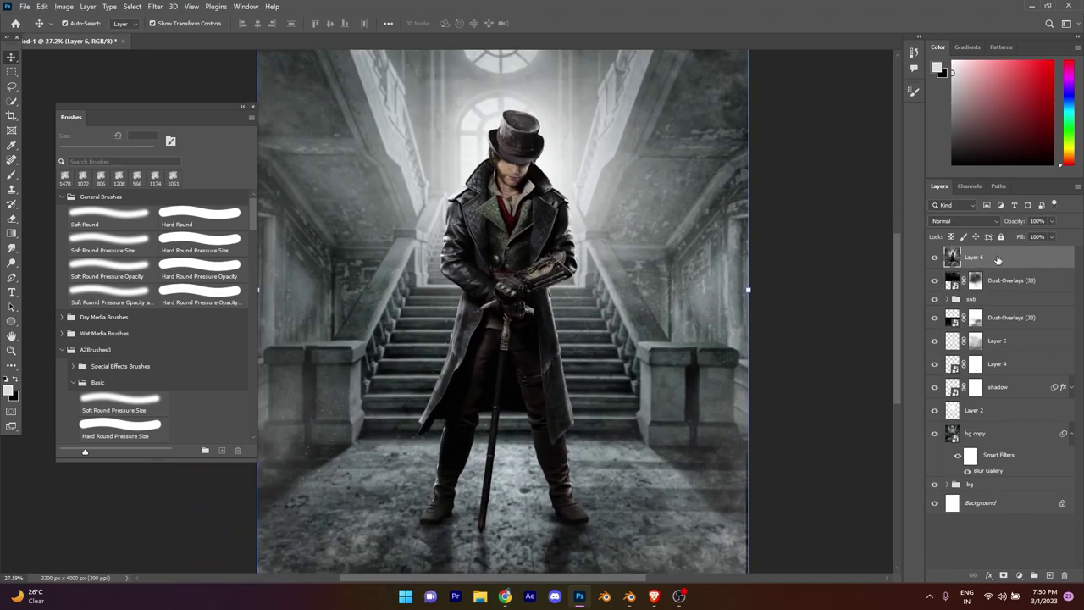
right_click(998, 260)
click(991, 261)
- In Camera Raw Basic, set Contrast +10, Highlights +13, Shadows -25 and Clarity +22
click(155, 6)
click(201, 95)
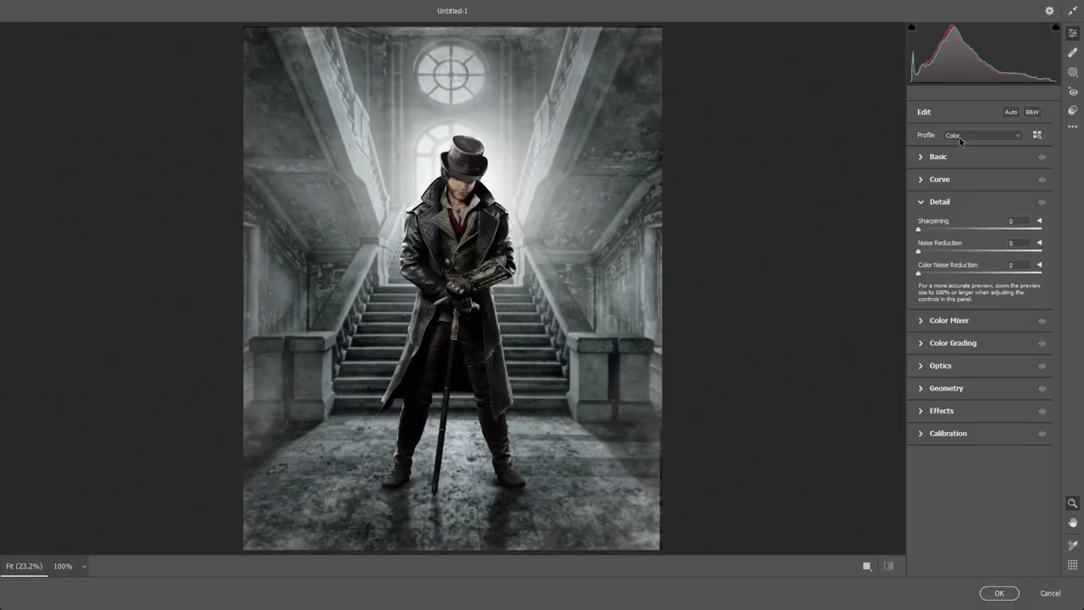
click(921, 158)
double_click(982, 202)
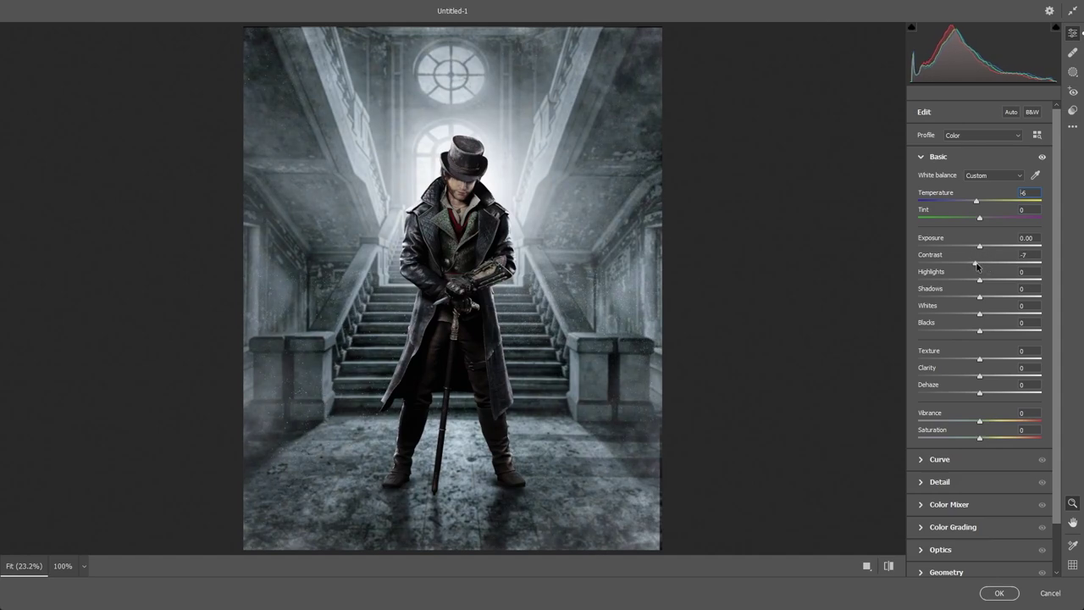
double_click(981, 246)
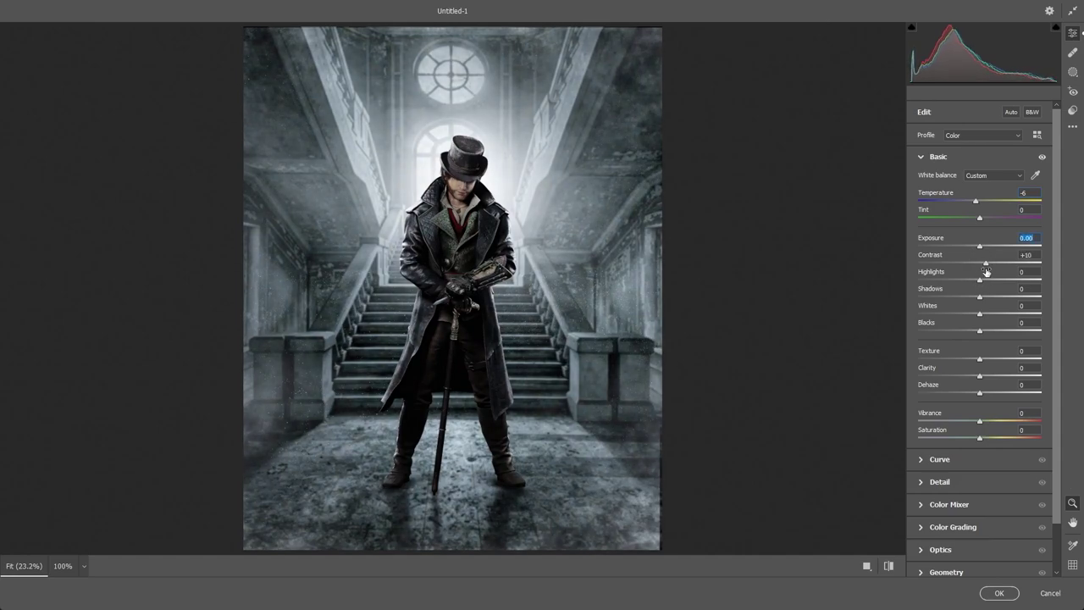
drag(980, 280, 990, 280)
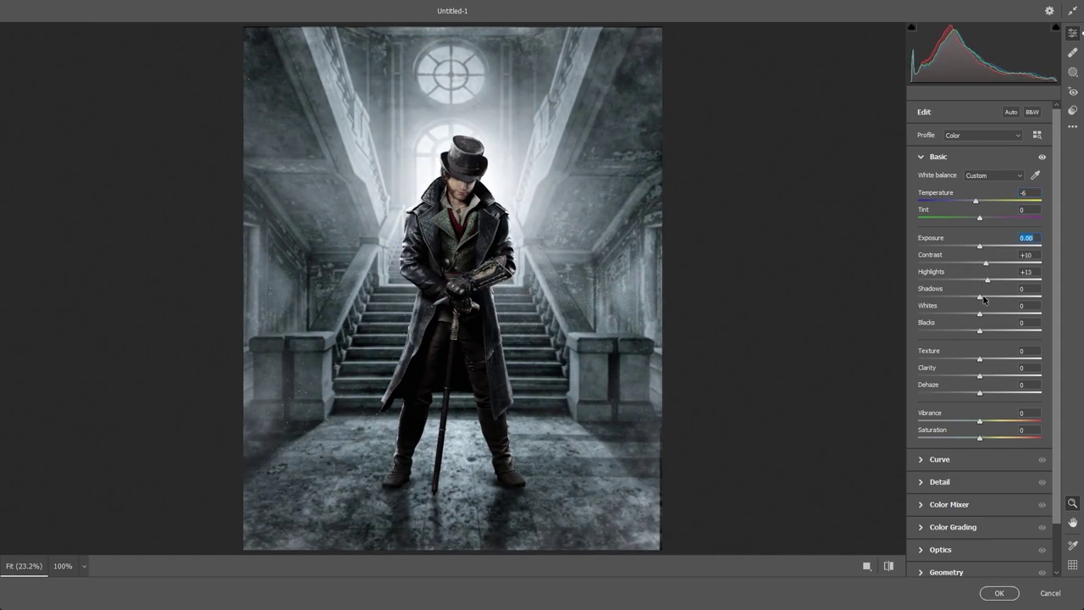
double_click(1000, 378)
mouse_move(983, 359)
mouse_down()
mouse_move(1023, 361)
mouse_move(1000, 378)
mouse_up()
key(ctrl+z)
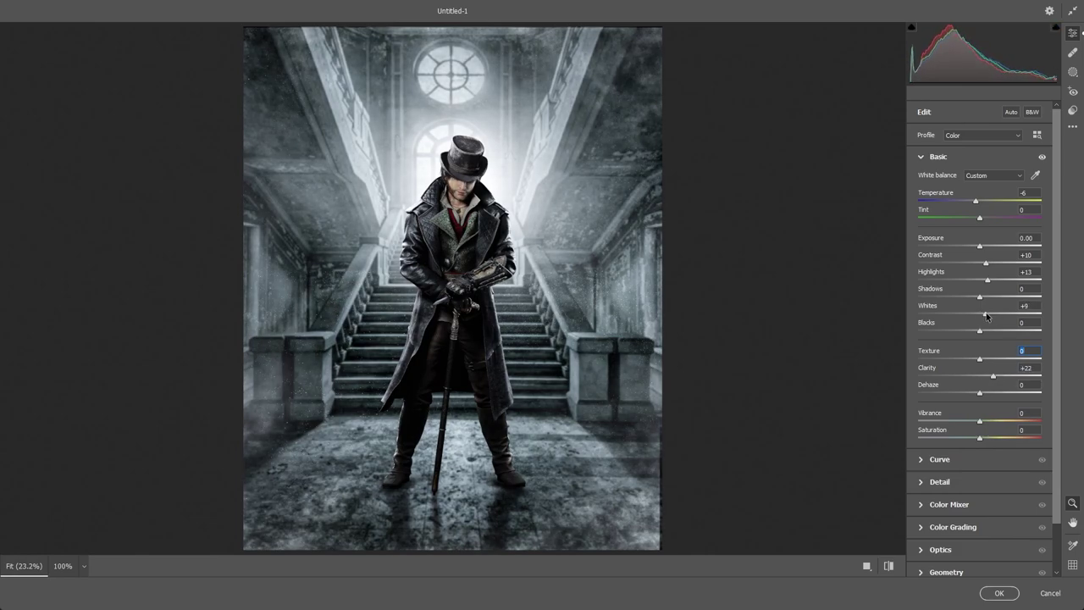
drag(982, 296, 967, 302)
scroll(935, 285, down, 1)
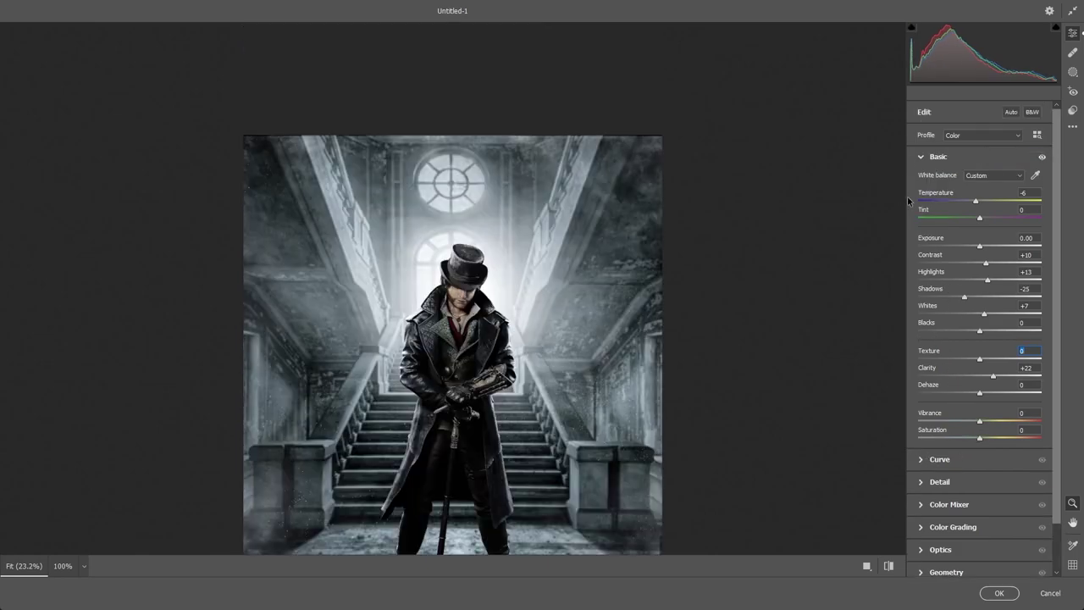
click(918, 204)
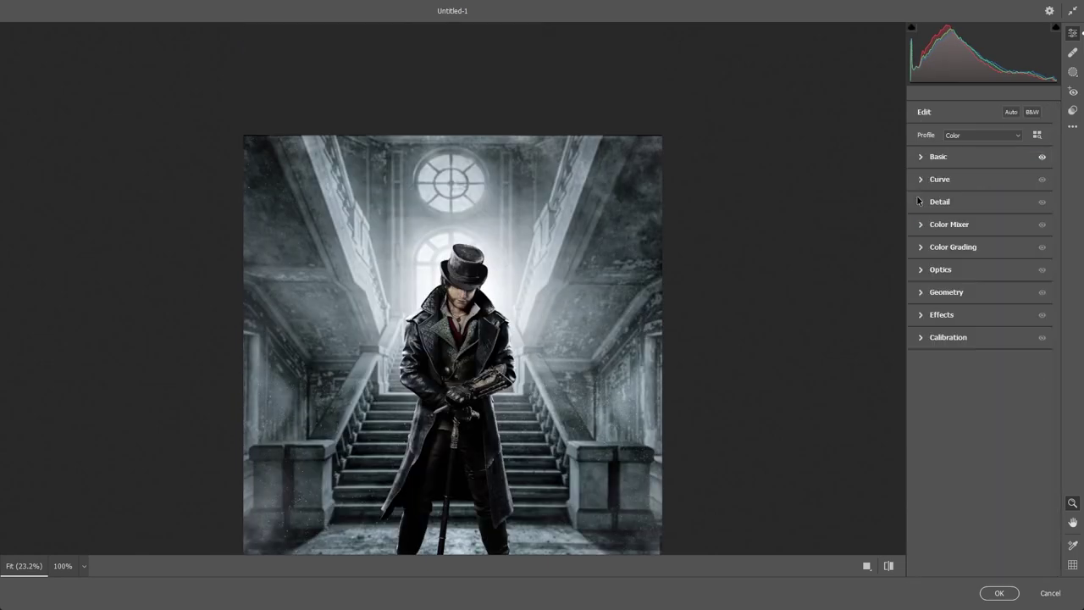
- Darken the image corners with a -26 vignette in Camera Raw Effects
click(920, 314)
drag(977, 366, 967, 365)
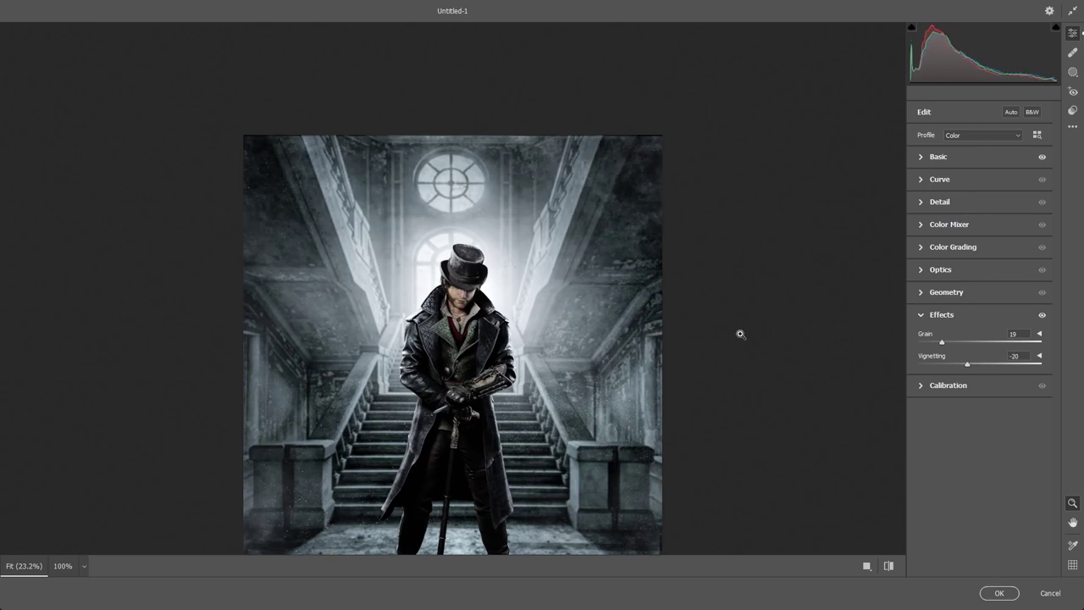
scroll(550, 350, down, 1)
scroll(547, 343, down, 1)
scroll(542, 339, down, 2)
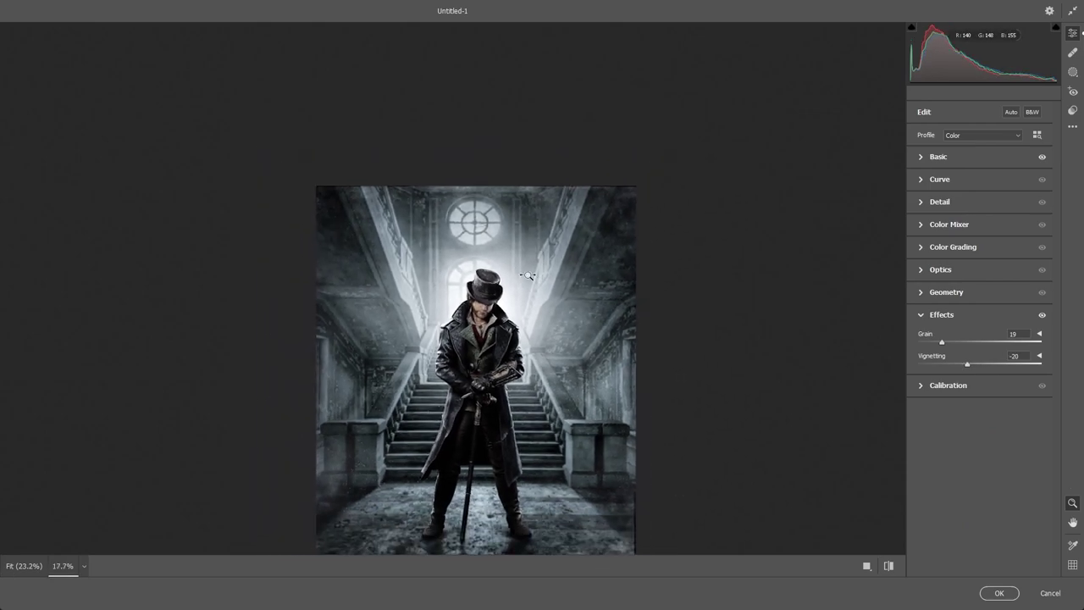
scroll(536, 333, down, 1)
scroll(535, 330, up, 1)
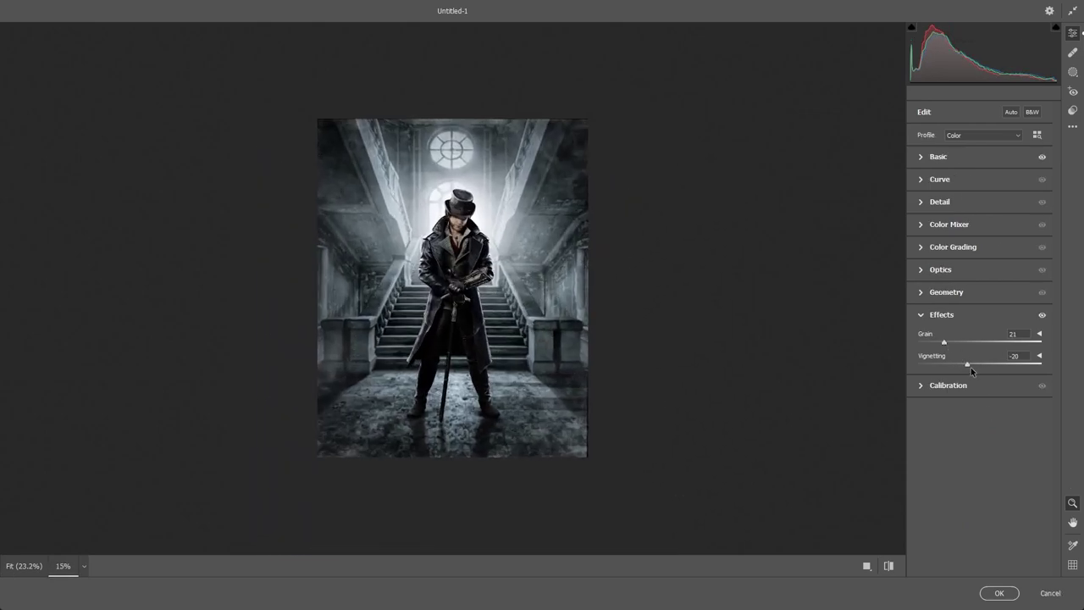
click(963, 370)
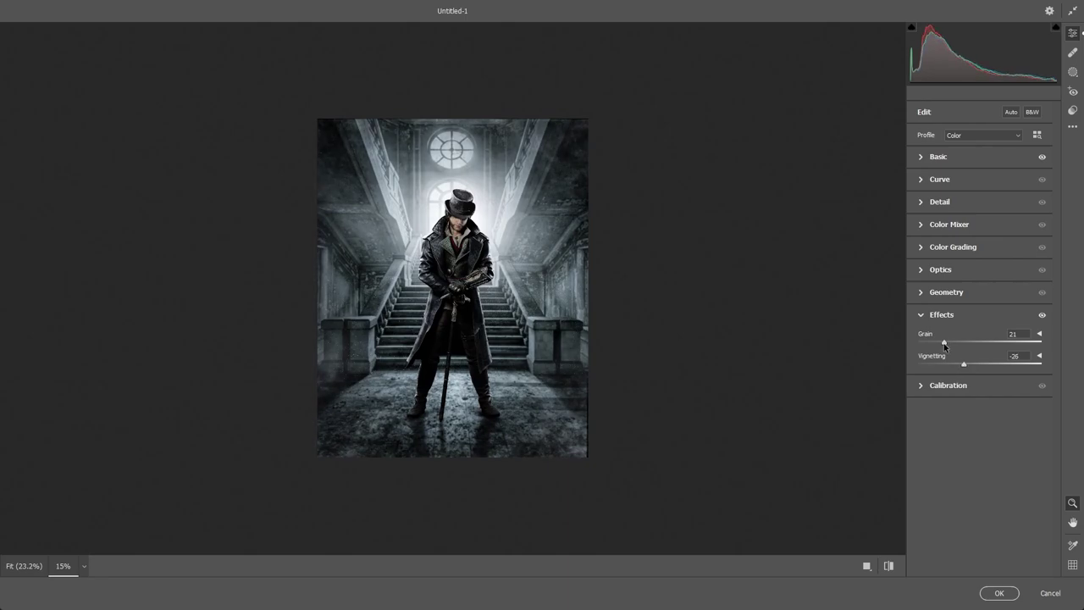
click(936, 314)
- In the Color Mixer, push Aquas saturation to +100 and set Blues hue to -6
click(926, 225)
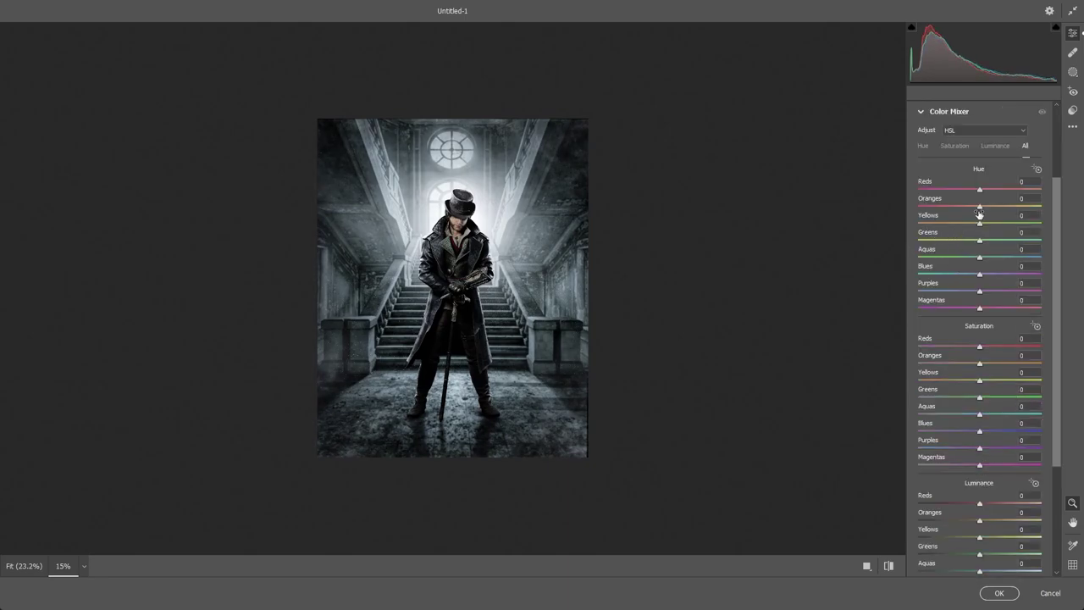
scroll(965, 199, up, 2)
scroll(966, 312, down, 5)
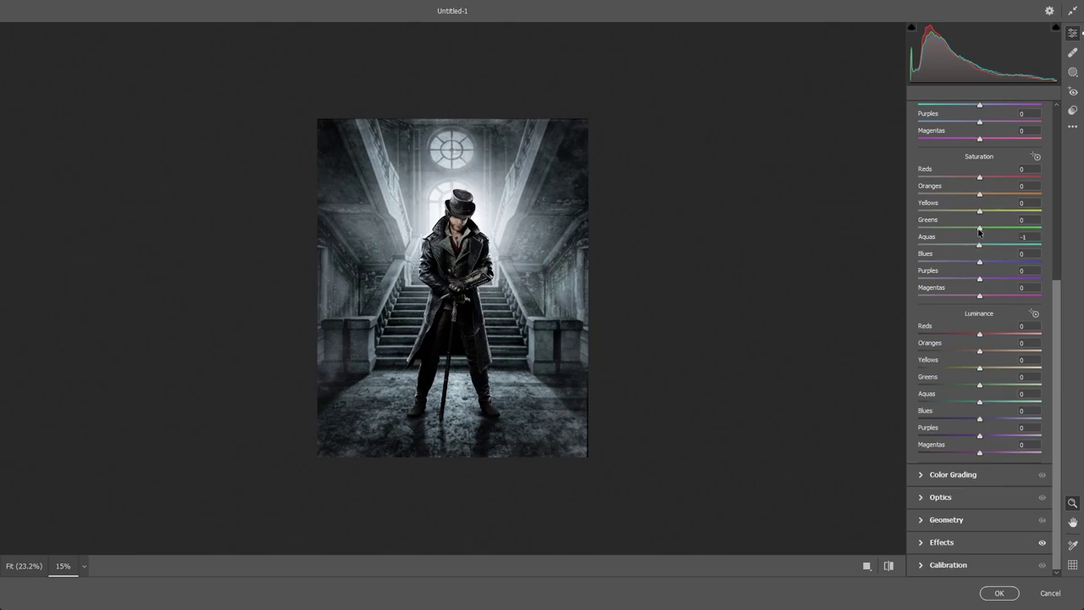
drag(980, 231, 1080, 253)
double_click(975, 229)
drag(984, 254, 1067, 255)
drag(1045, 414, 1050, 415)
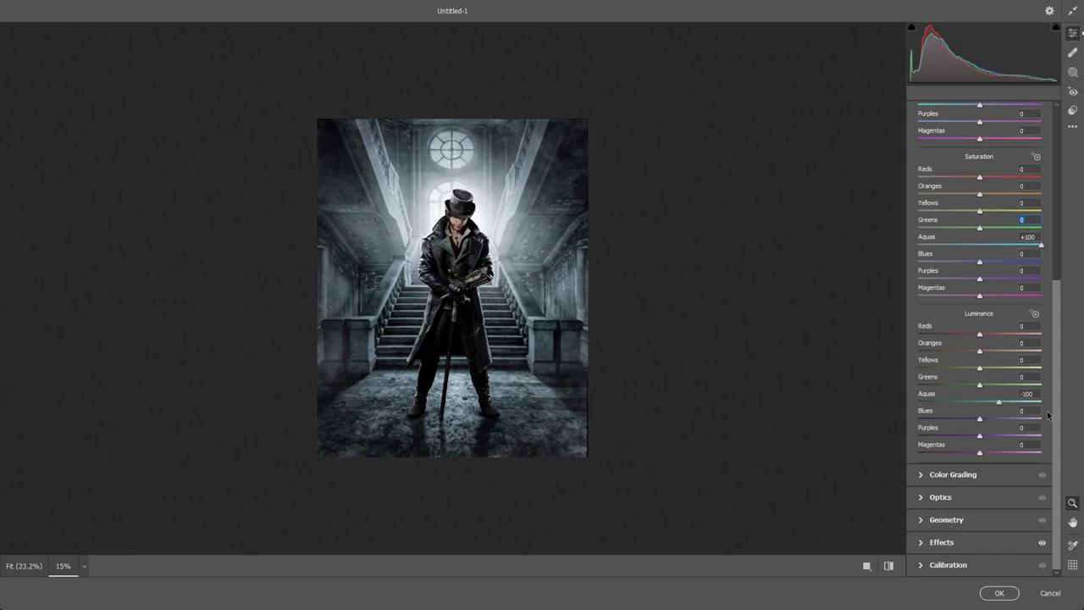
scroll(979, 267, up, 3)
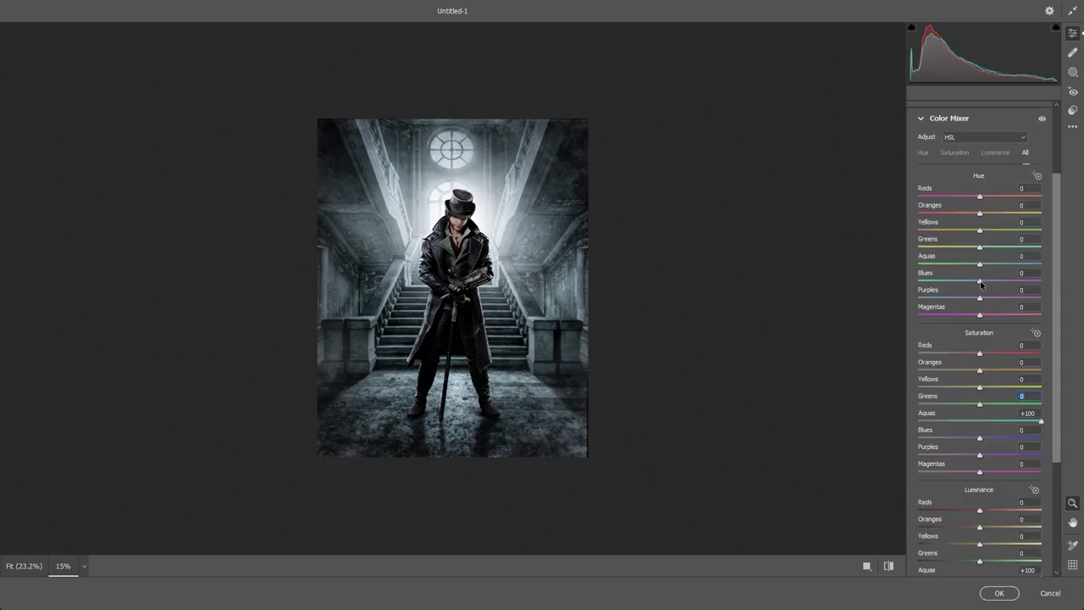
drag(980, 284, 938, 290)
click(977, 281)
- Apply the Camera Raw grade to Layer 6 and deselect it to review the result
click(998, 593)
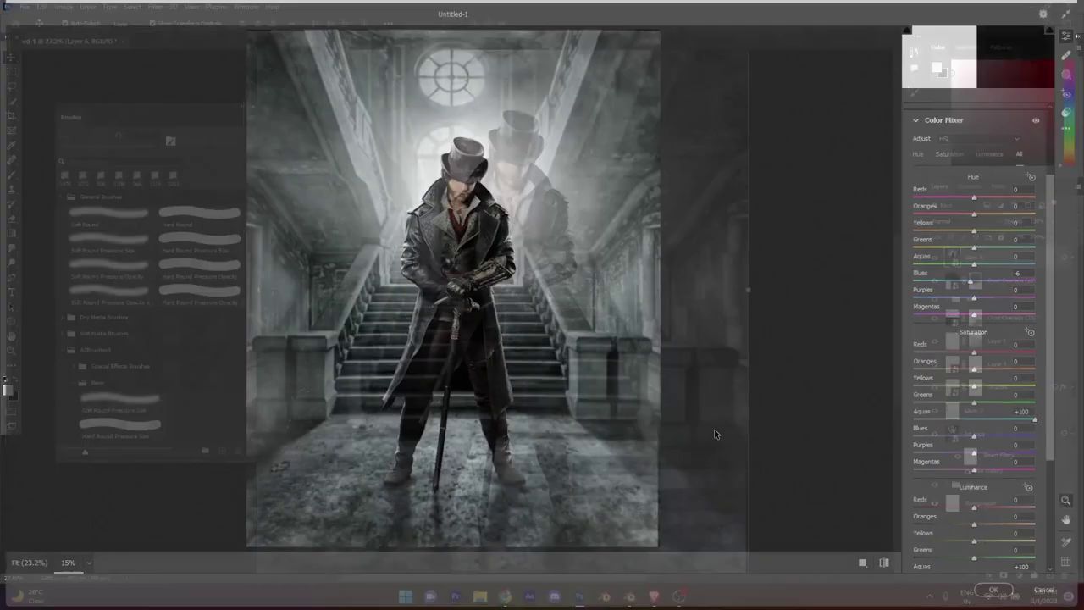
scroll(531, 337, down, 1)
scroll(531, 338, up, 2)
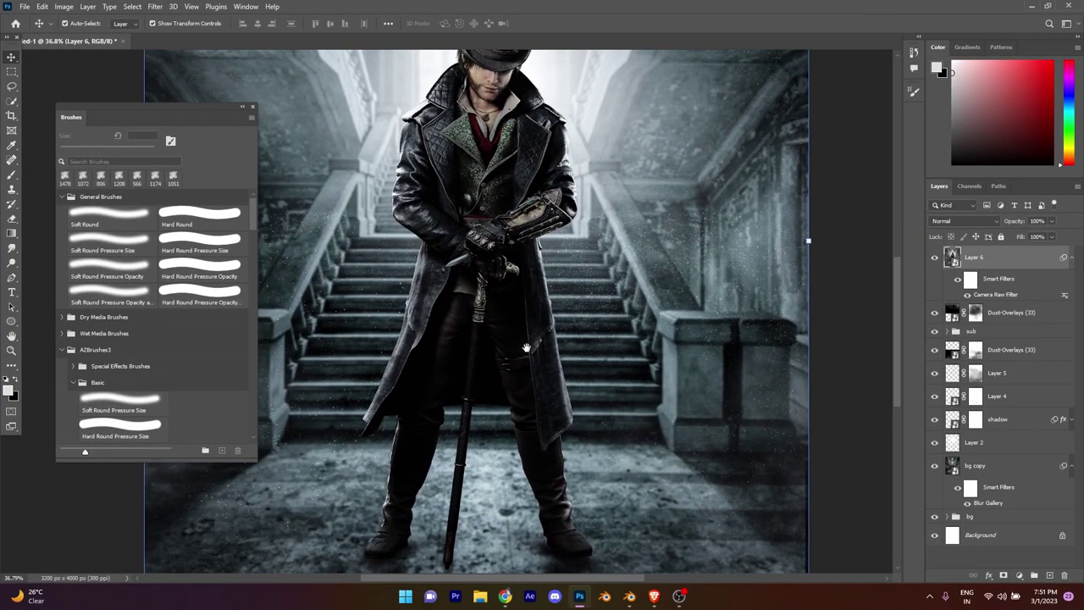
scroll(529, 331, down, 2)
scroll(528, 318, down, 1)
scroll(528, 319, up, 1)
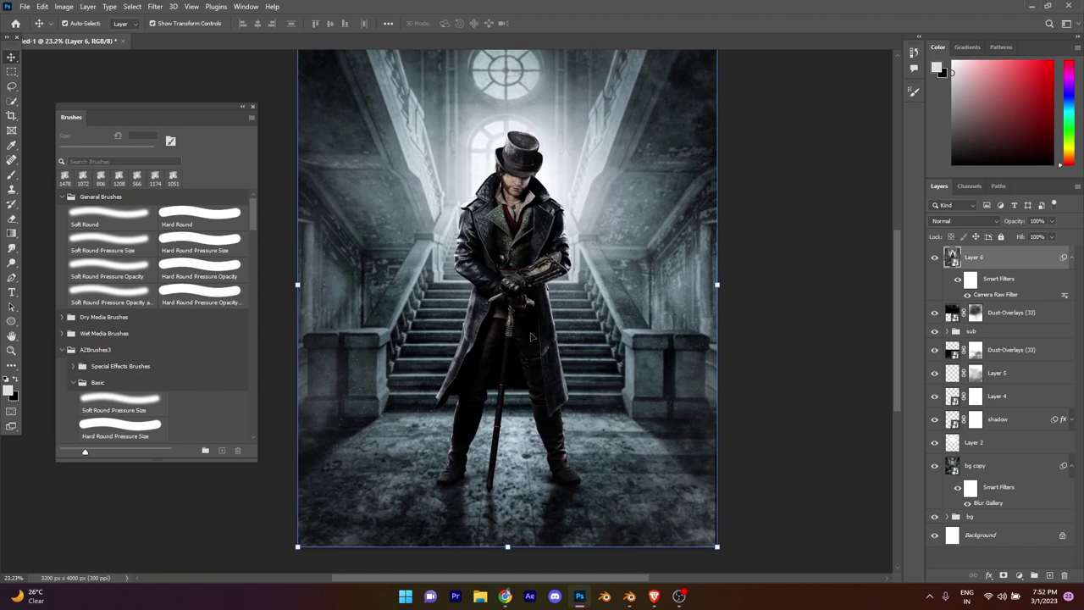
scroll(782, 331, down, 1)
click(782, 331)
scroll(557, 339, down, 1)
scroll(557, 338, up, 1)
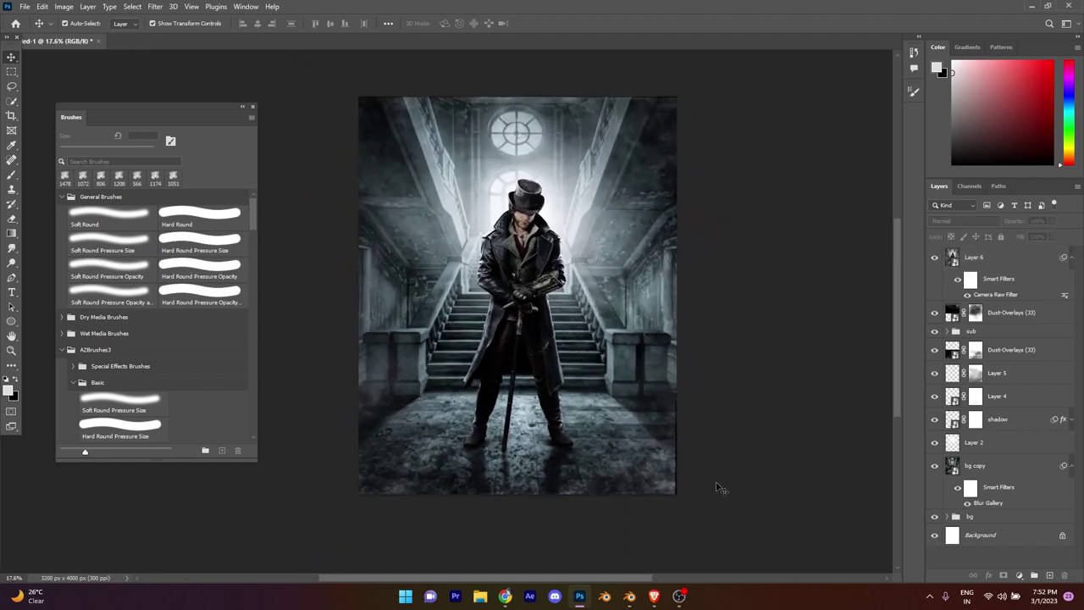
click(679, 596)
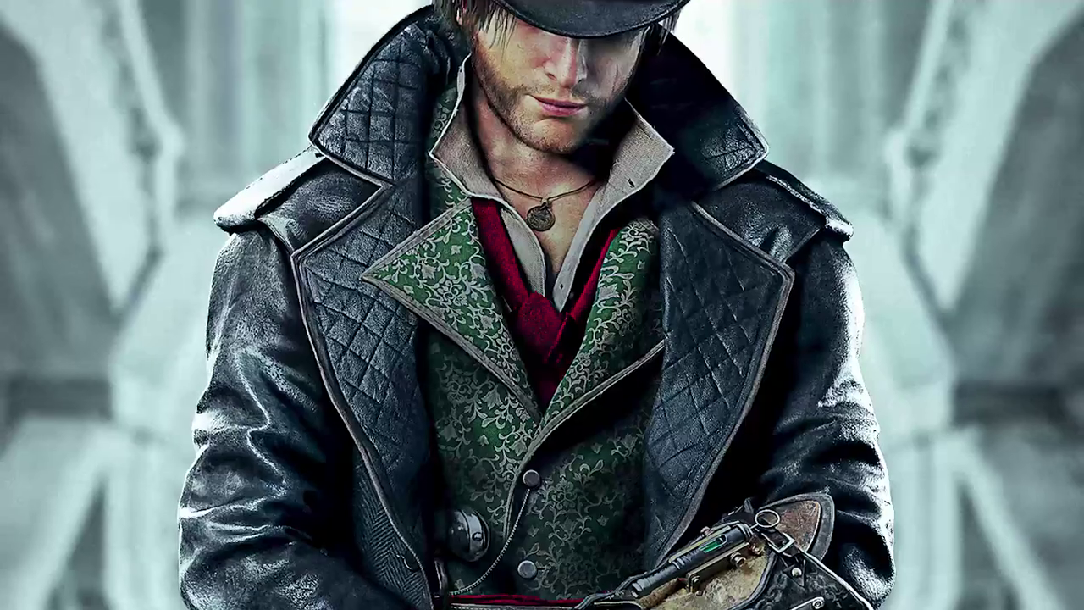